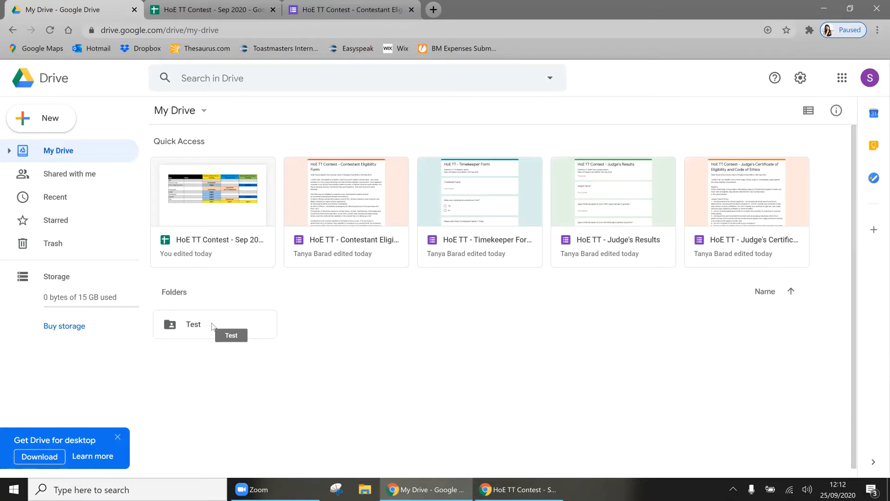
# Step: Open the Test folder in My Drive to list its contest forms and spreadsheet
pyautogui.doubleClick(212, 326)
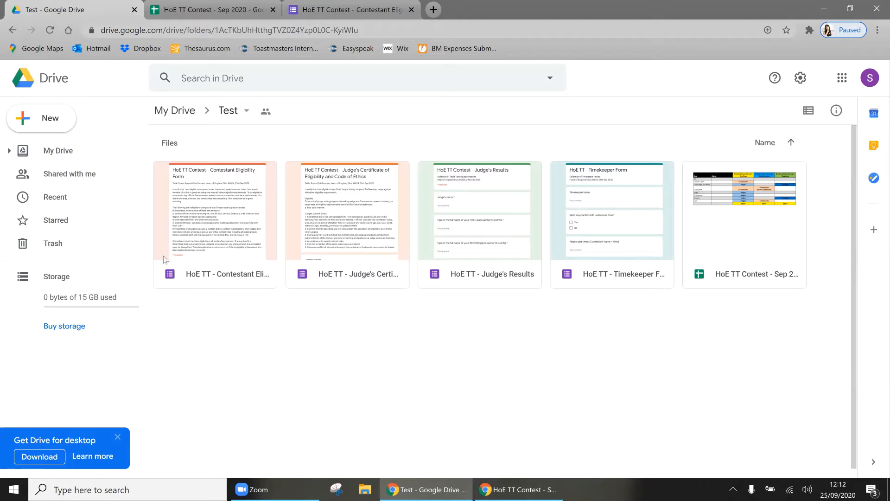
# Step: Get a shortened forms.gle link for the Contestant Eligibility form
pyautogui.doubleClick(227, 247)
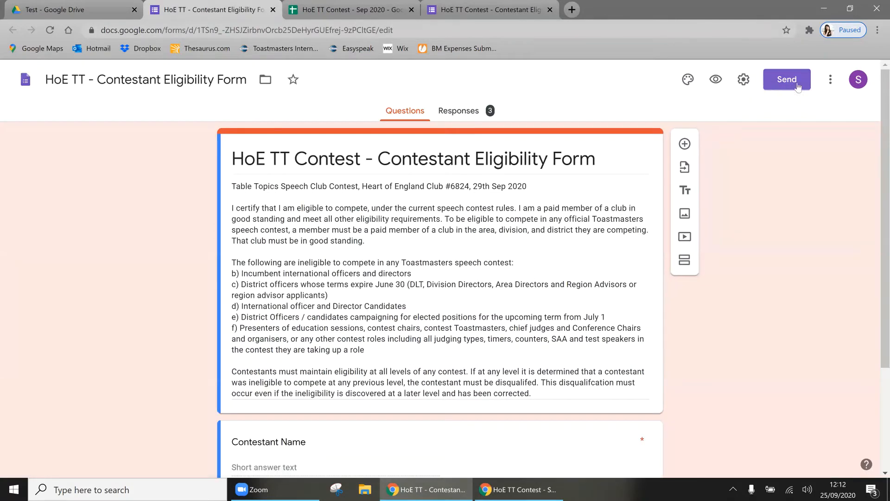
pyautogui.click(793, 83)
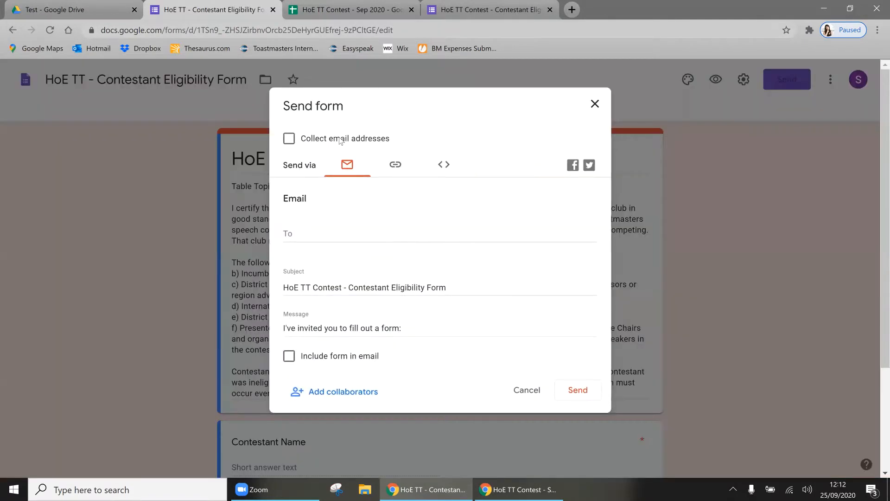
pyautogui.click(371, 236)
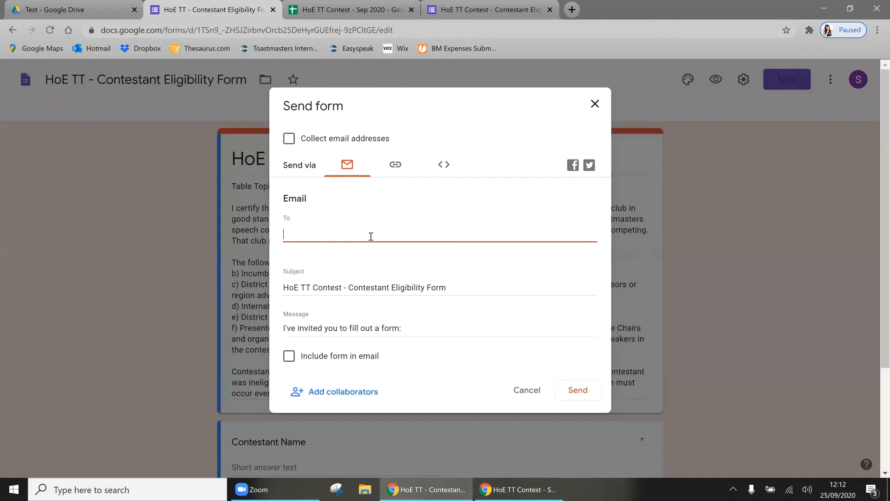
pyautogui.click(395, 166)
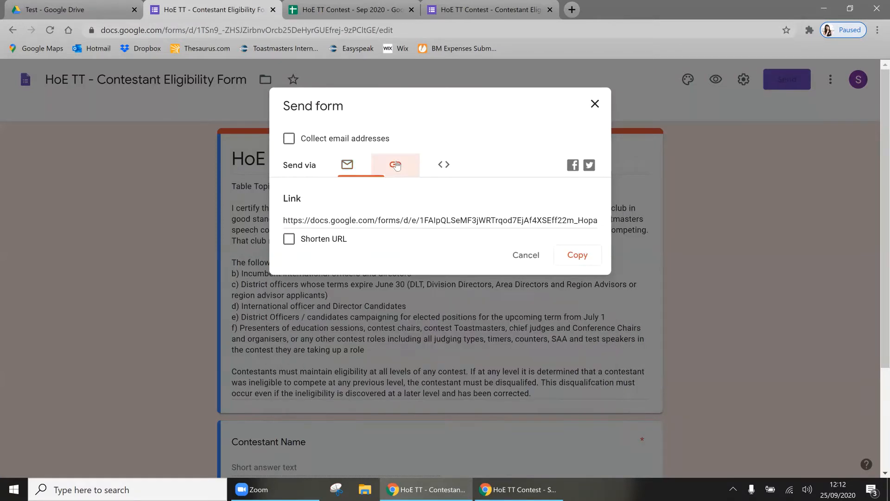
pyautogui.click(369, 219)
pyautogui.click(317, 237)
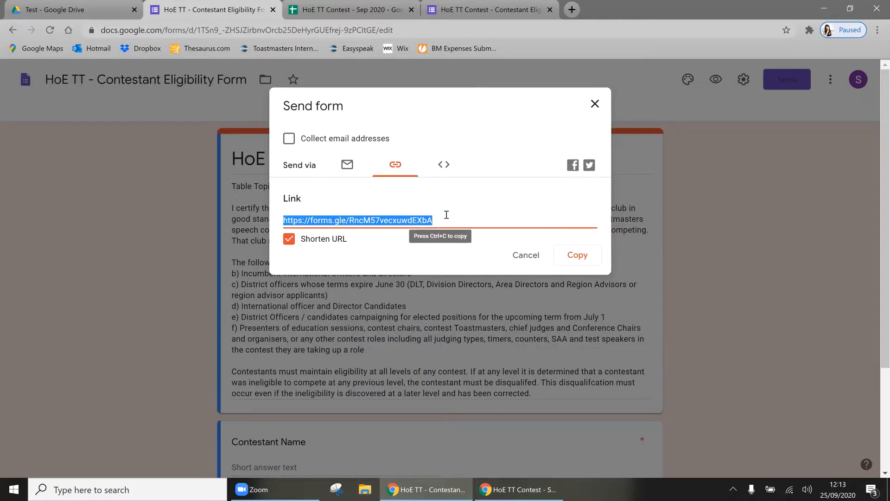
pyautogui.click(595, 105)
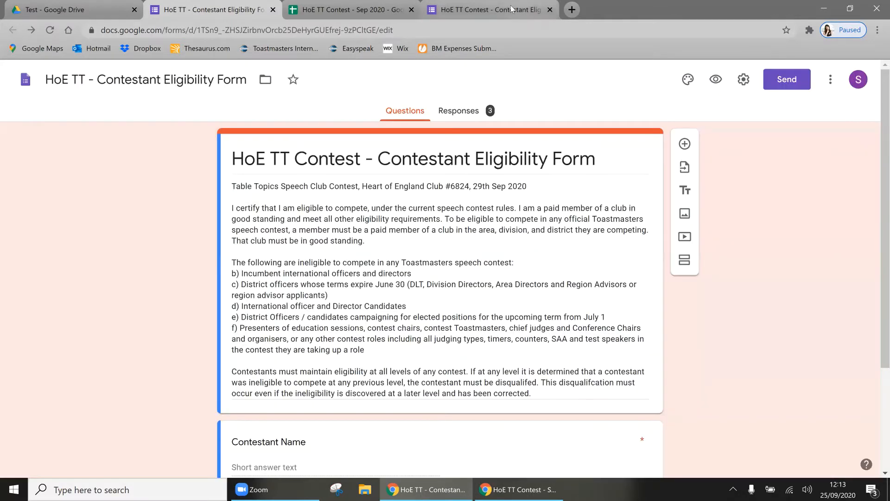
# Step: Get a shortened forms.gle link for the Judge's Certificate form
pyautogui.click(273, 10)
pyautogui.doubleClick(357, 221)
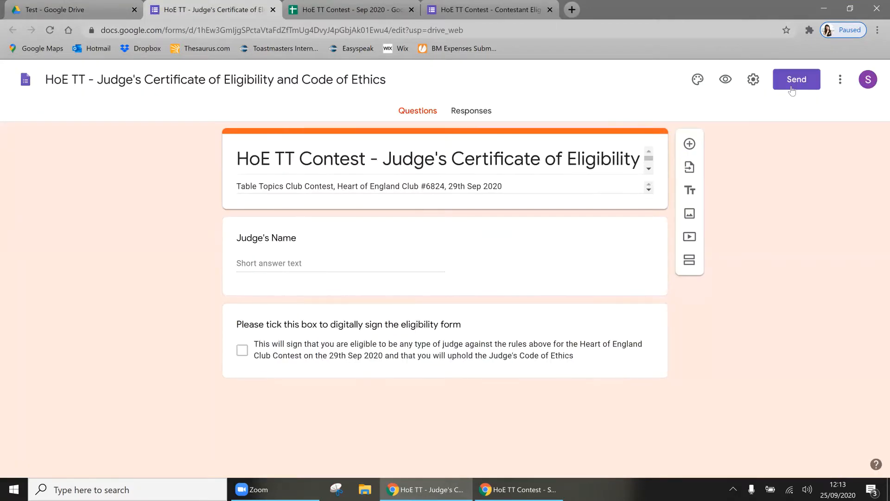
pyautogui.click(788, 79)
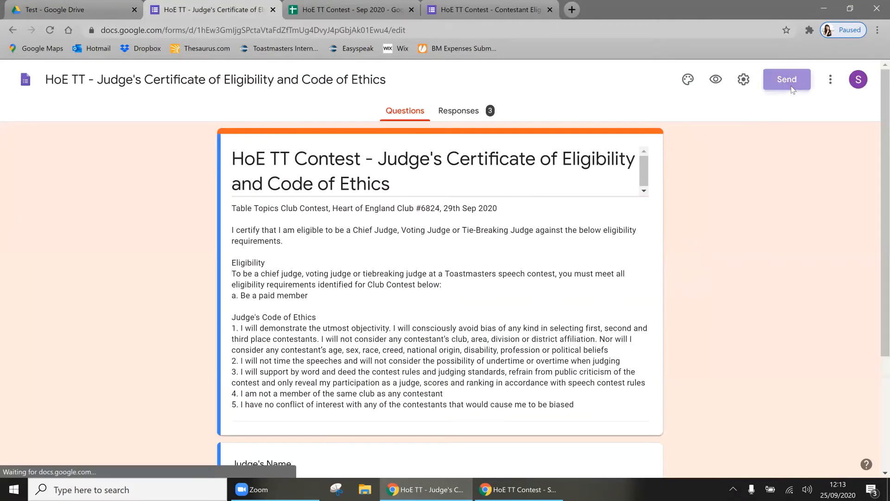
pyautogui.click(396, 166)
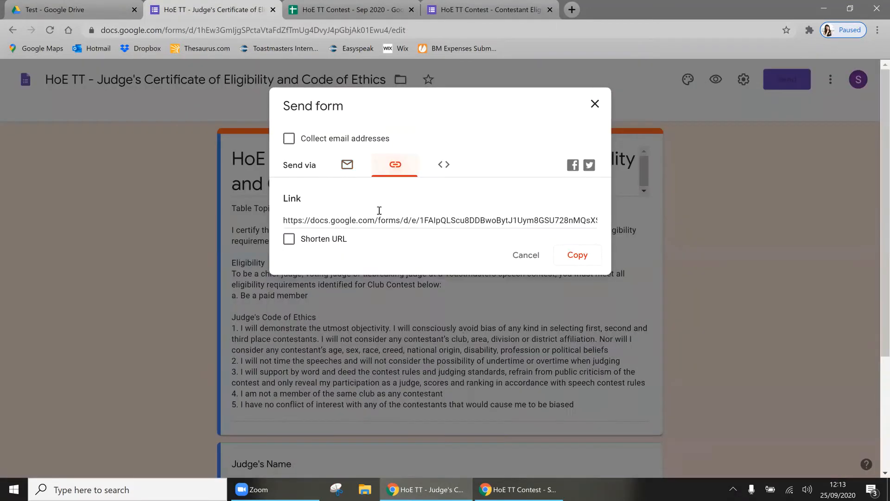
pyautogui.click(326, 238)
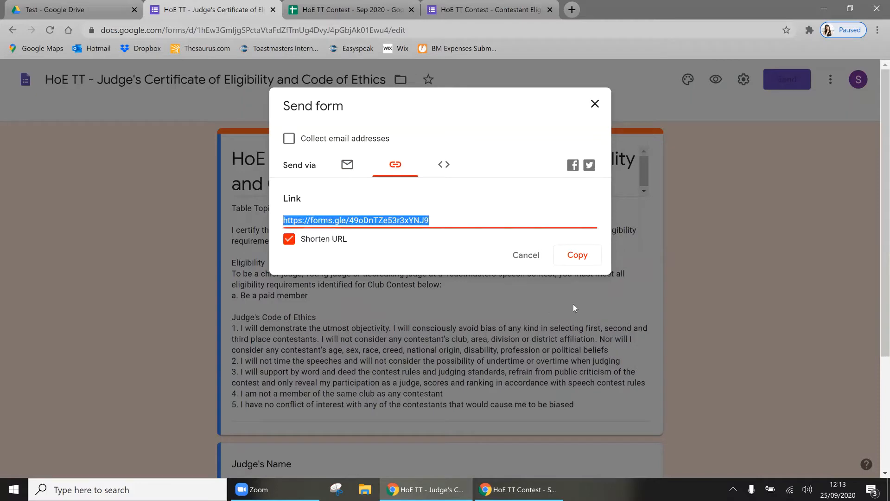
pyautogui.click(577, 254)
# Step: Load the Judge's Certificate form from its short link and submit a response with a judge's name and ticked signature
pyautogui.click(572, 14)
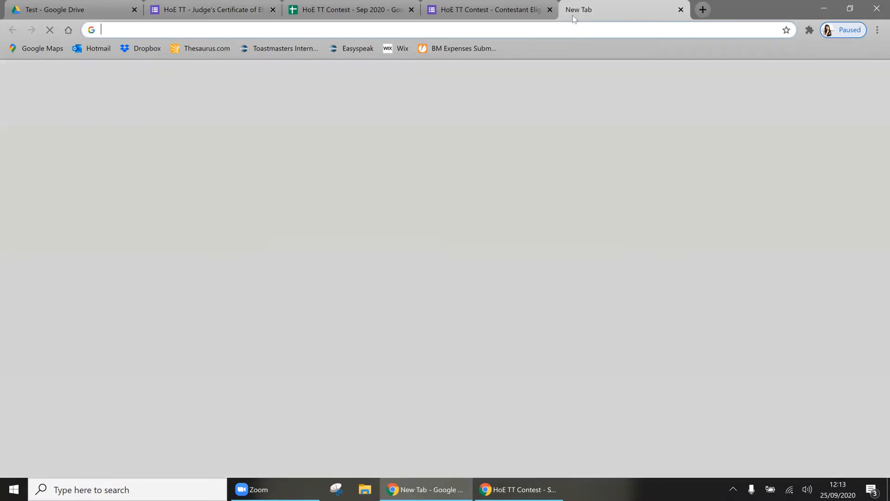
pyautogui.hotkey('ctrl', 'v')
pyautogui.press('Return')
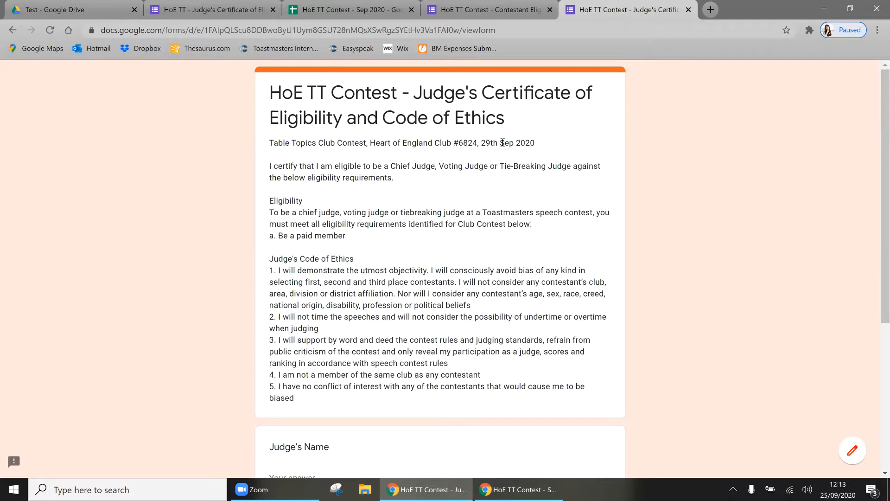
pyautogui.scroll(-2, 263, 358)
pyautogui.scroll(-3, 263, 358)
pyautogui.click(322, 242)
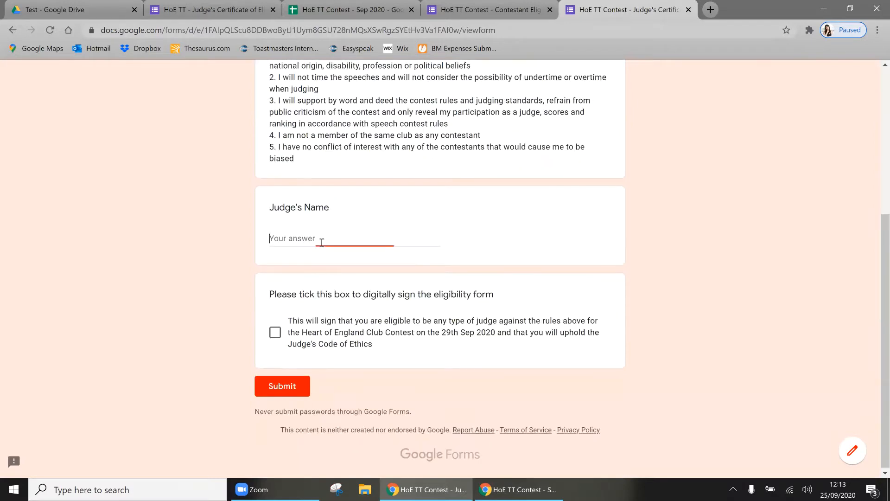
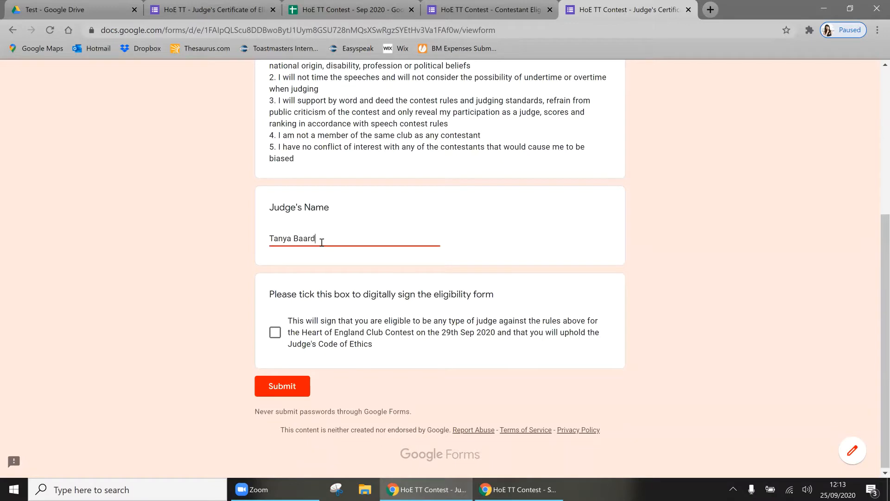
pyautogui.press('Tab')
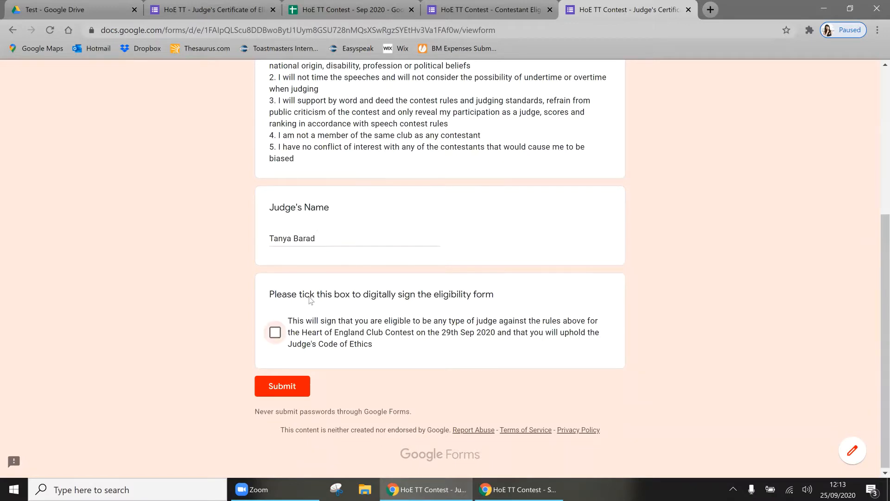
pyautogui.click(276, 332)
pyautogui.click(284, 390)
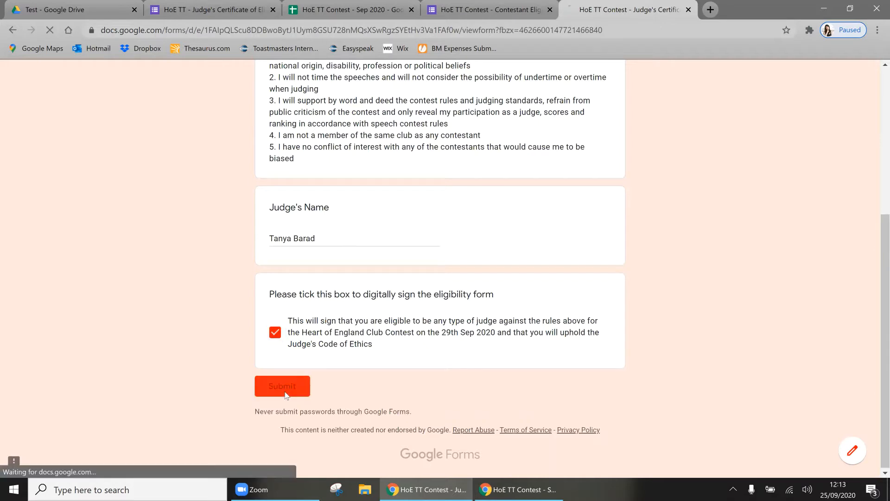
# Step: Submit a Contestant Eligibility response with a contestant's name and the signature box ticked
pyautogui.click(500, 10)
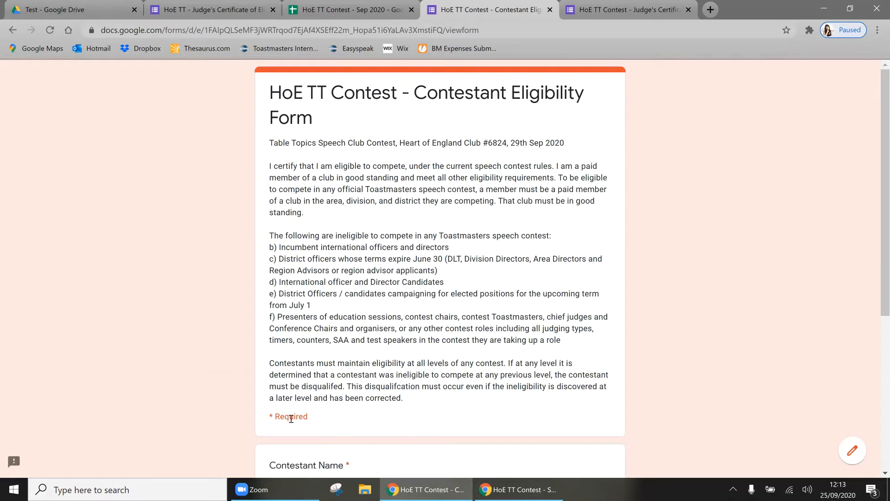
pyautogui.scroll(-3, 291, 419)
pyautogui.click(321, 327)
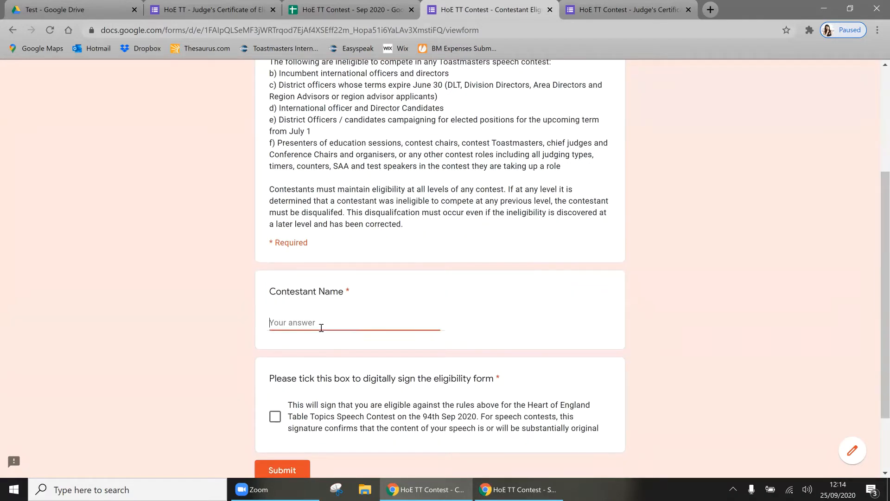
pyautogui.press('Delete')
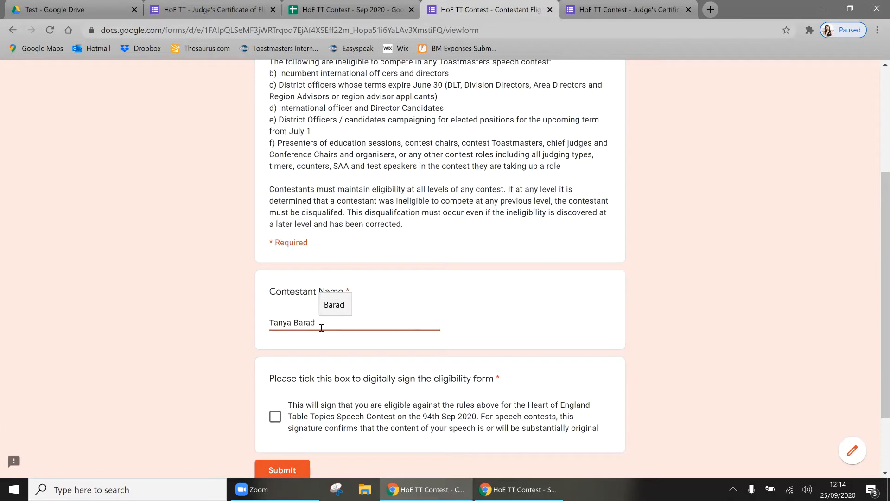
pyautogui.click(278, 417)
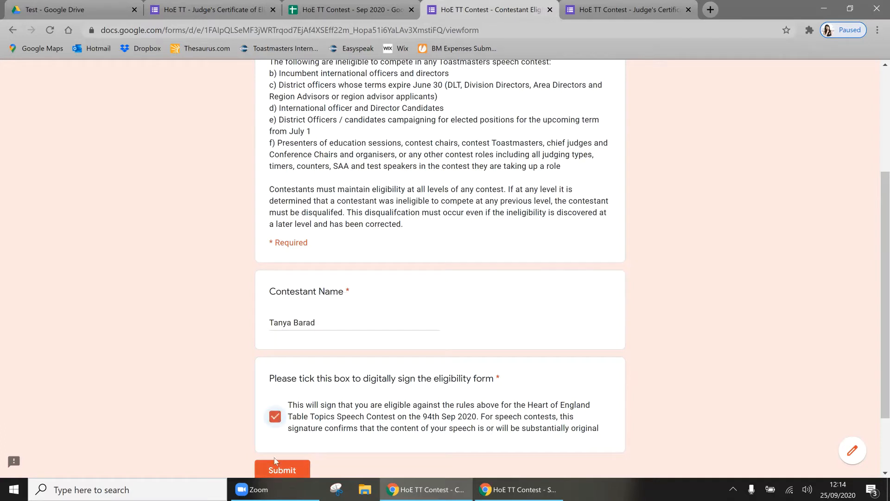
pyautogui.click(274, 459)
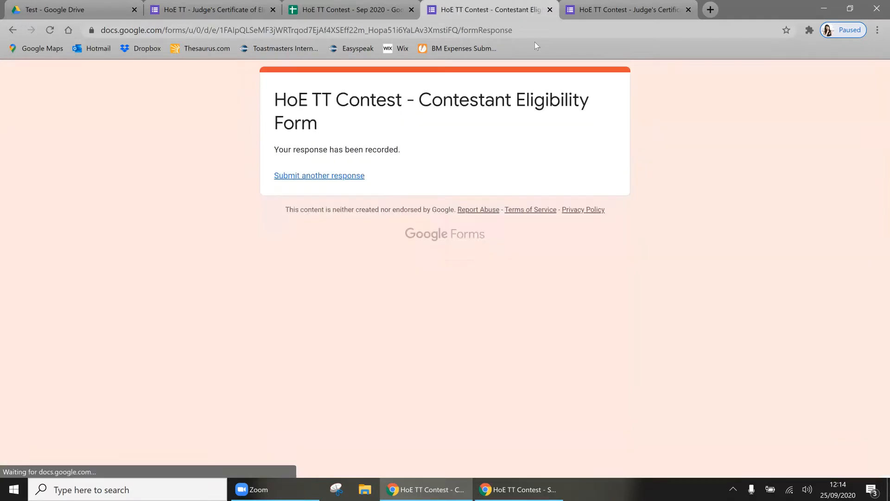
# Step: Close both form tabs and check the contestant's response in row 3 of Contestant Eligibility
pyautogui.click(550, 9)
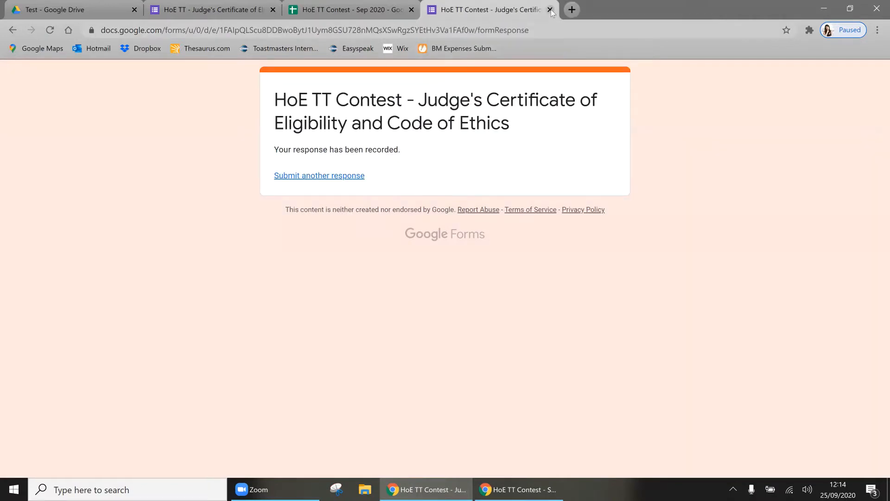
pyautogui.click(550, 10)
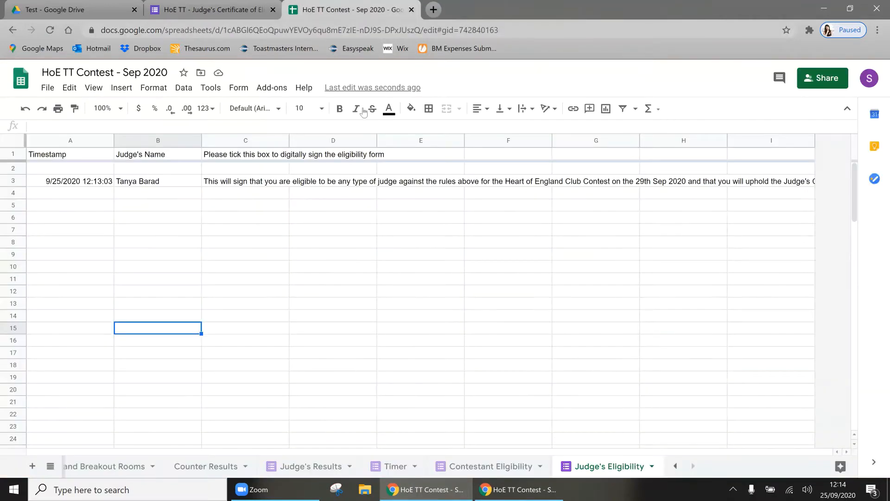
pyautogui.click(462, 466)
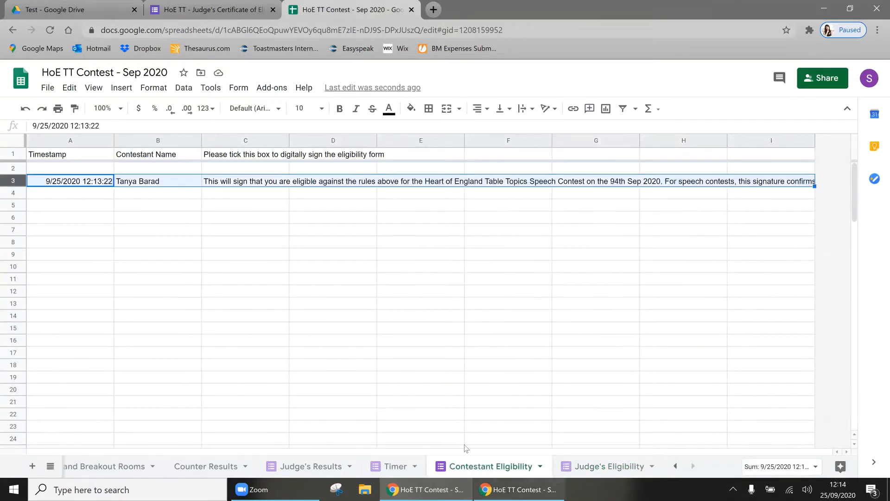
pyautogui.click(179, 222)
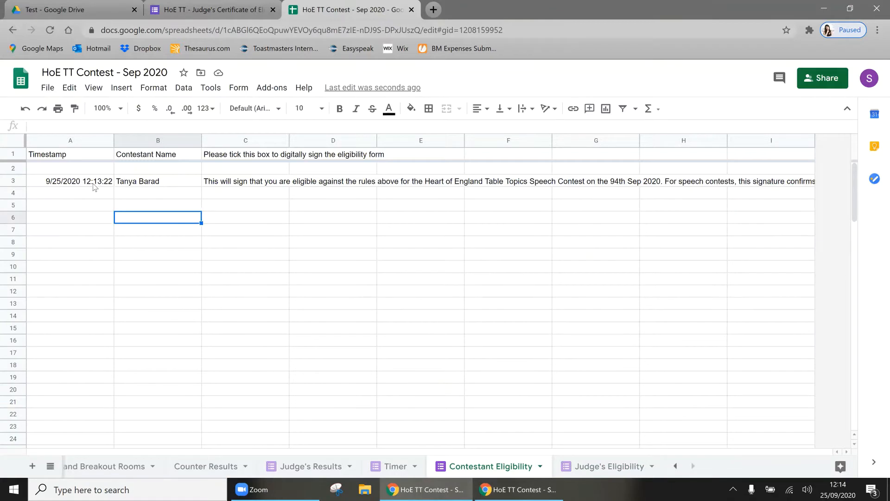
pyautogui.click(158, 186)
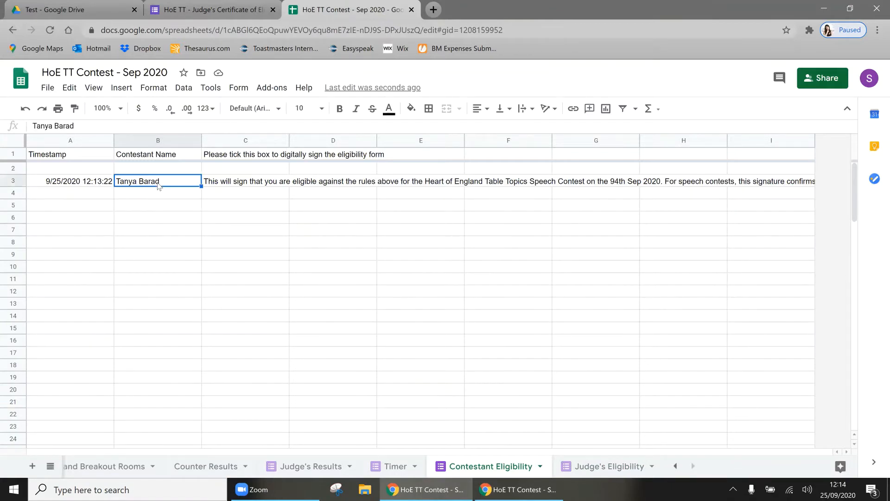
pyautogui.press('Right')
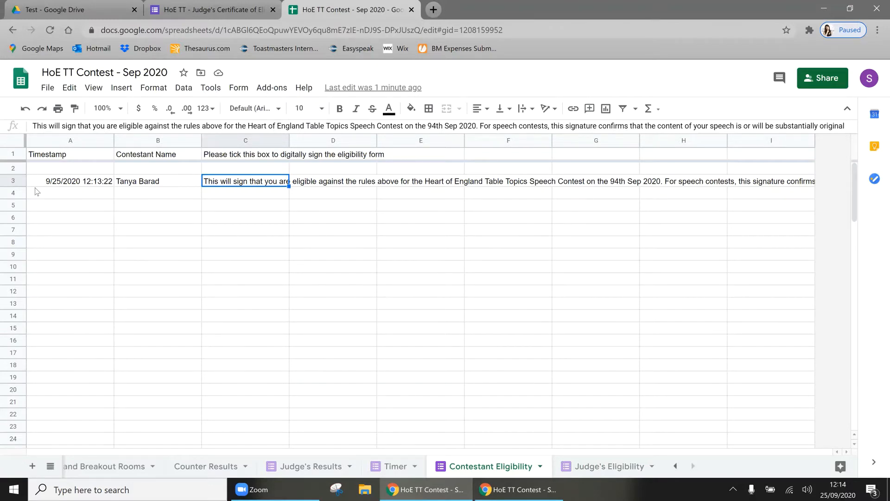
# Step: Check the judge's response on Judge's Eligibility, then show the empty Judge's Results sheet
pyautogui.click(574, 462)
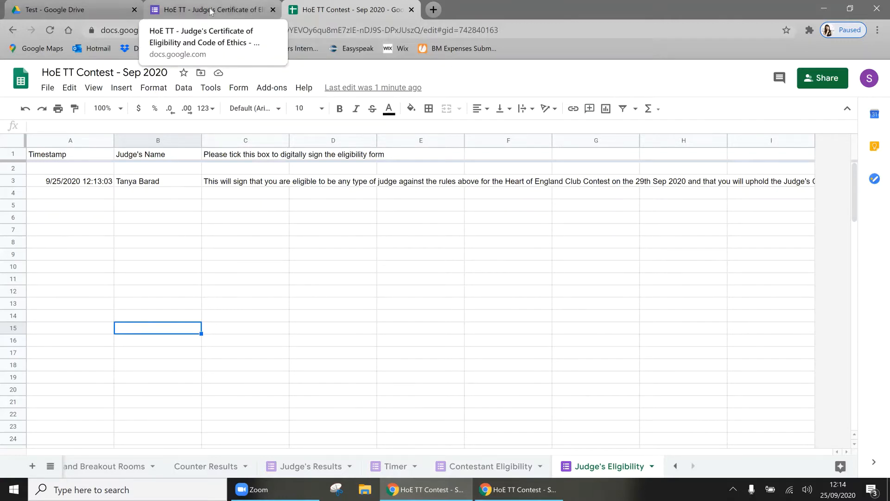
pyautogui.click(272, 10)
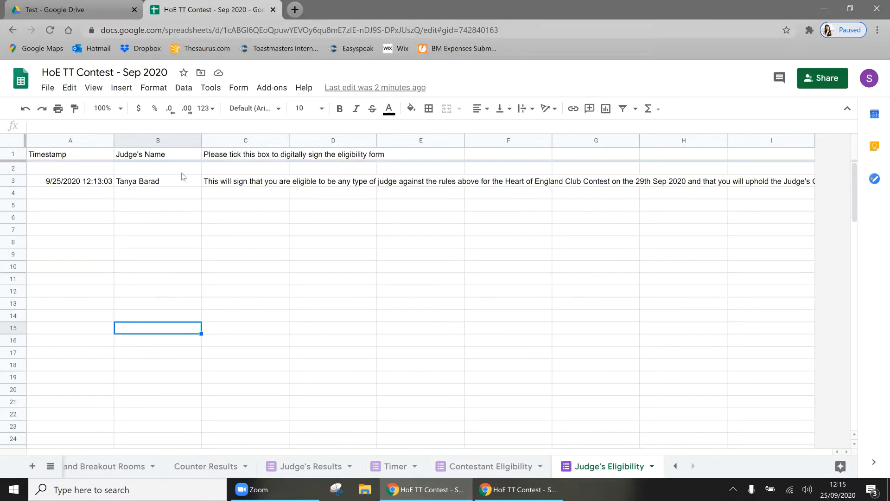
pyautogui.click(315, 467)
pyautogui.click(282, 364)
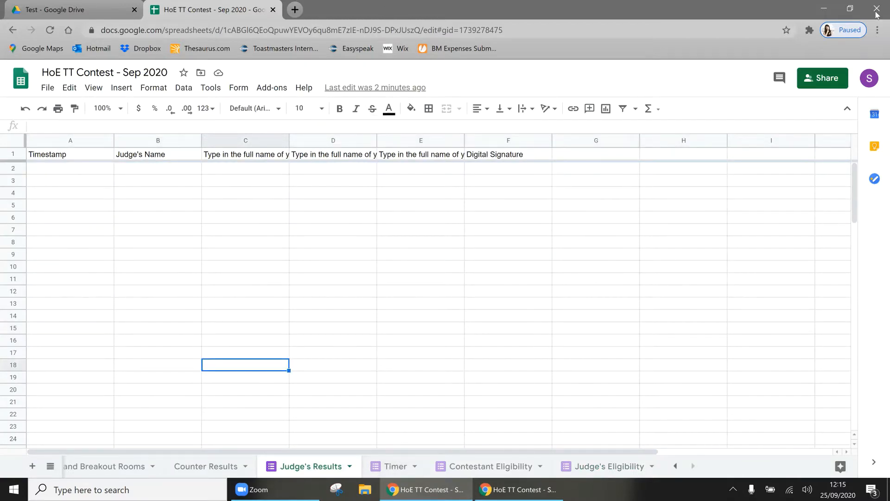
# Step: Dock the spreadsheet to the right half beside the Drive Test folder and view Counter Results
pyautogui.moveTo(385, 8); pyautogui.dragTo(889, 13)
pyautogui.click(538, 15)
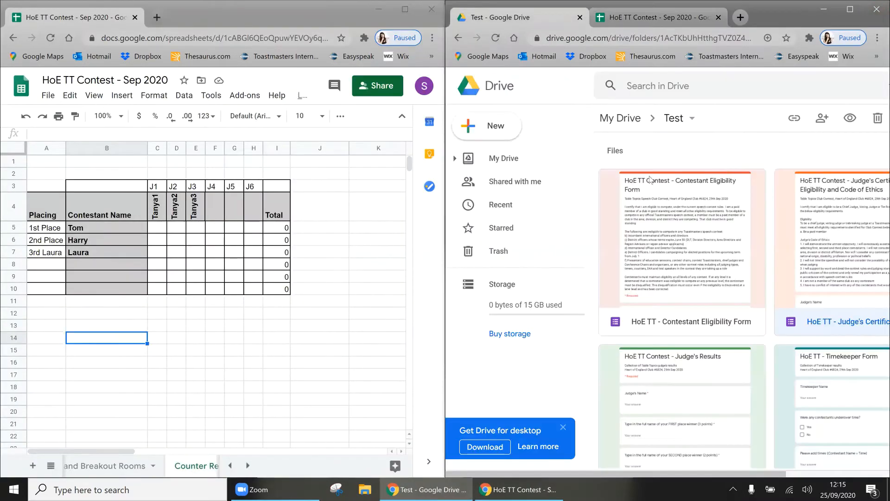
pyautogui.scroll(-3, 664, 369)
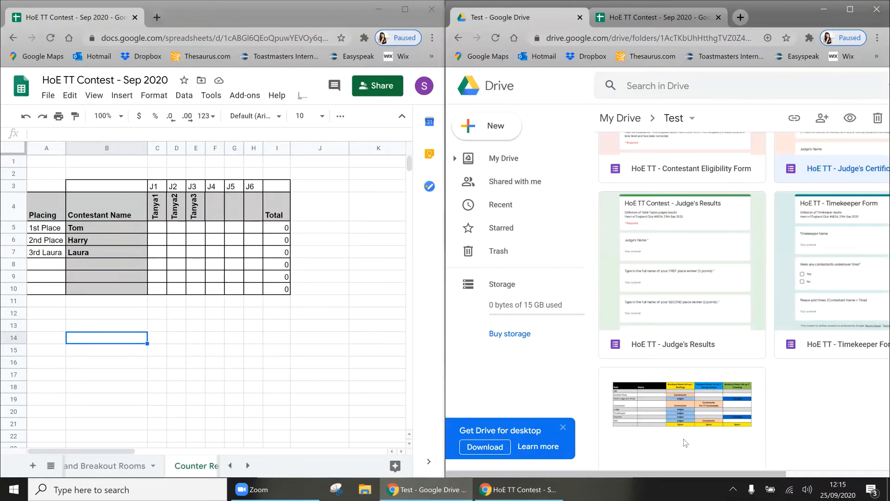
pyautogui.click(215, 314)
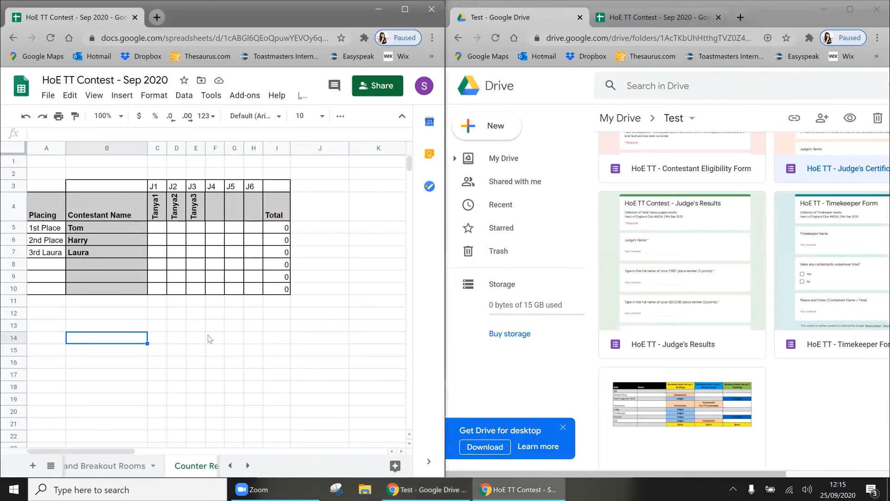
pyautogui.click(619, 15)
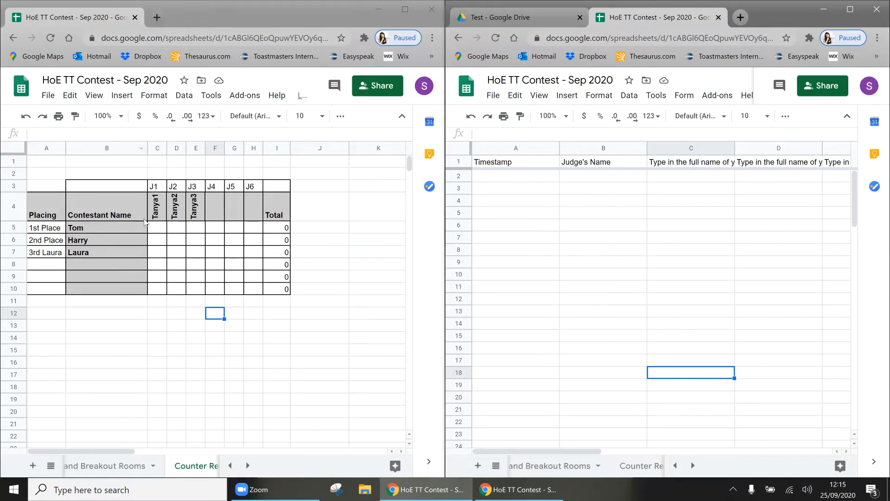
pyautogui.click(610, 187)
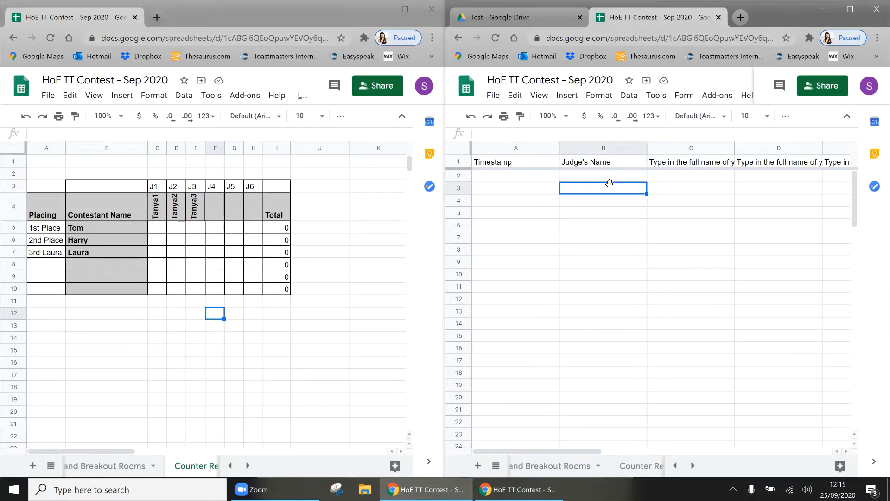
# Step: Scroll through the Judge's Results form questions, then return to the HoE TT Contest spreadsheet
pyautogui.click(537, 14)
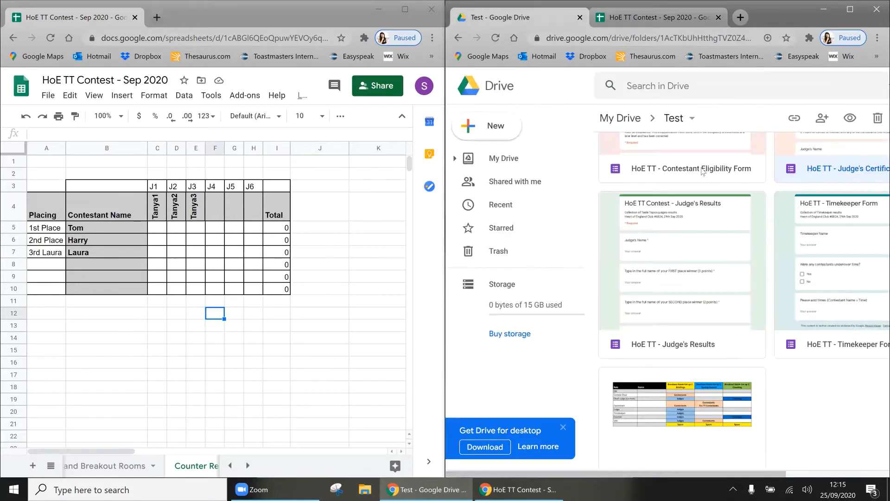
pyautogui.doubleClick(695, 249)
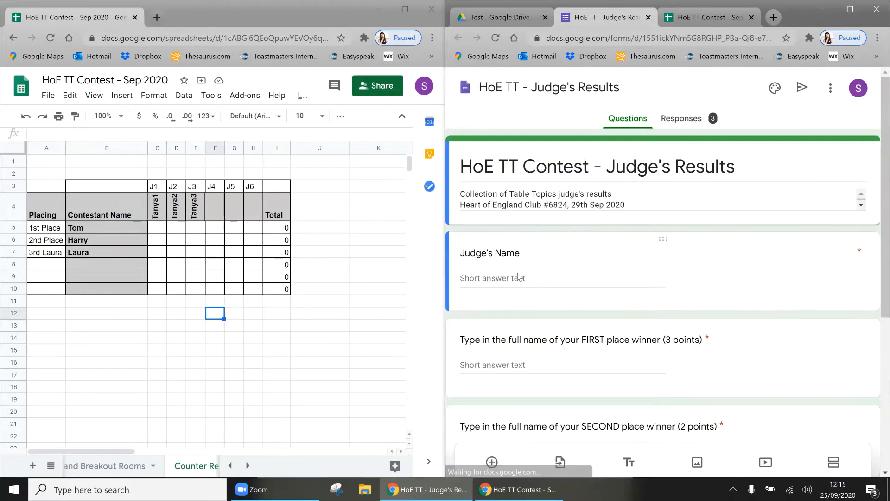
pyautogui.scroll(-2, 518, 272)
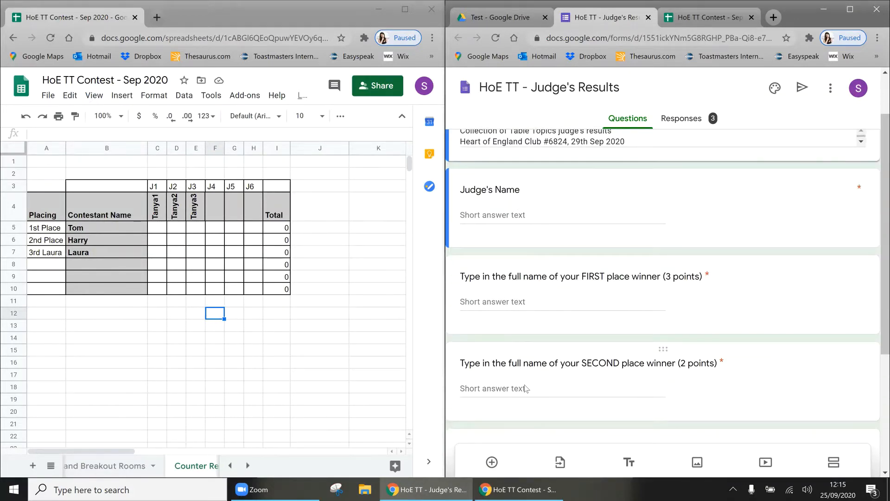
pyautogui.scroll(-3, 526, 389)
pyautogui.scroll(-2, 526, 389)
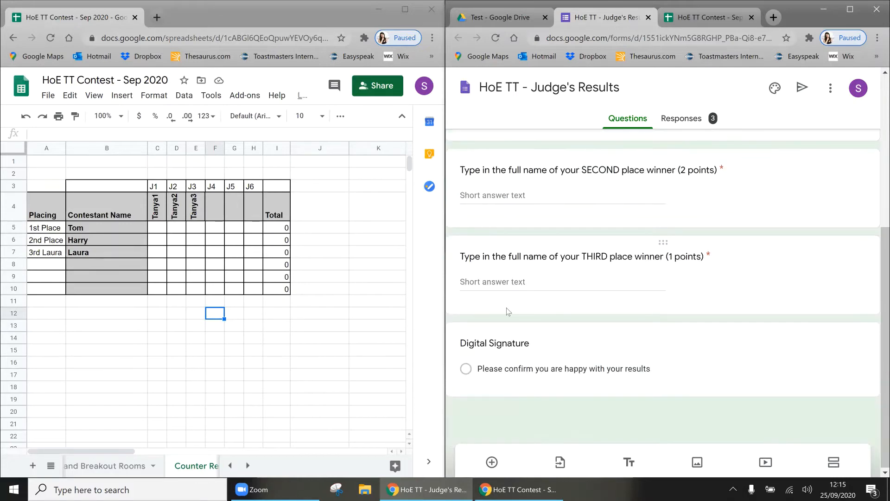
pyautogui.click(686, 18)
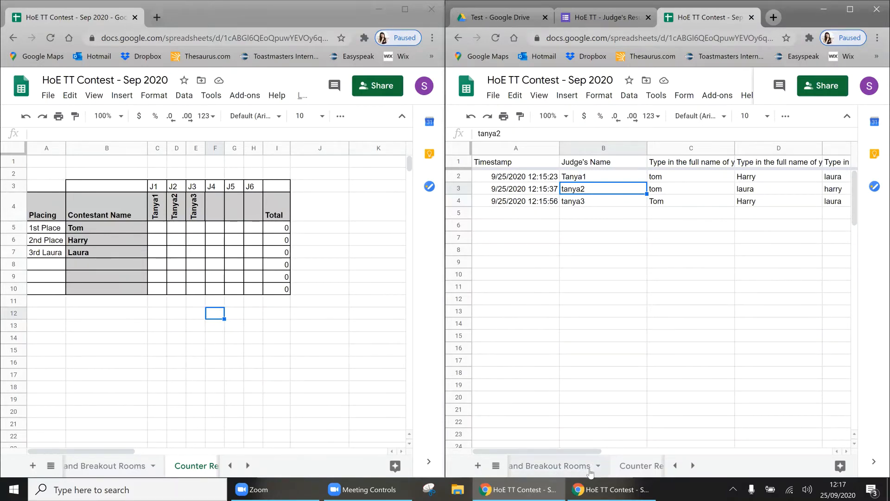
# Step: Show the Timer sheet with its two timekeeper submissions and select the 11:52:46 row
pyautogui.scroll(-3, 590, 469)
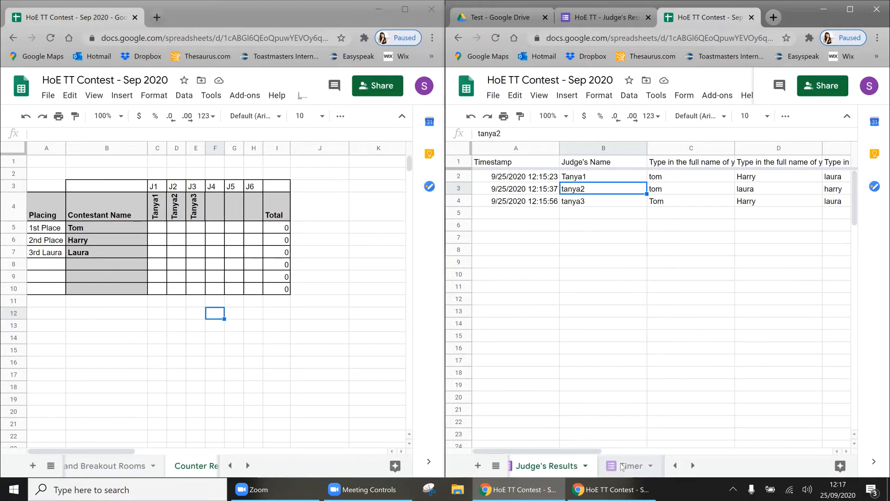
pyautogui.click(622, 467)
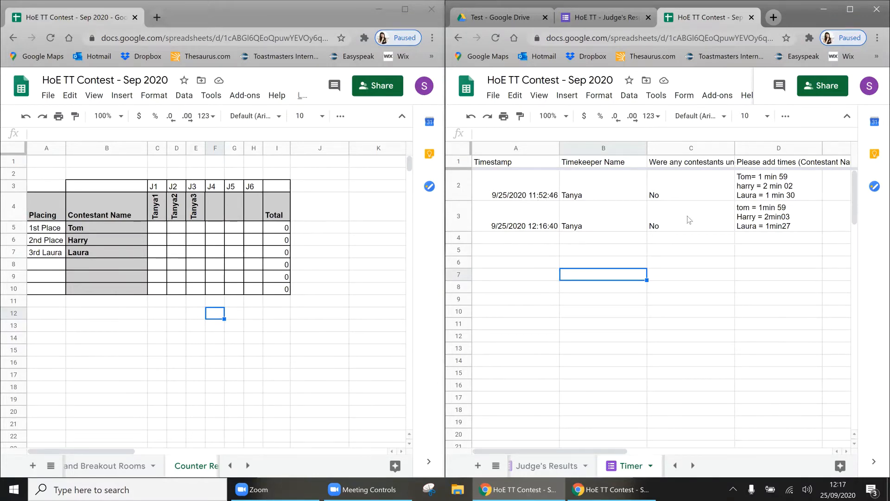
pyautogui.click(455, 194)
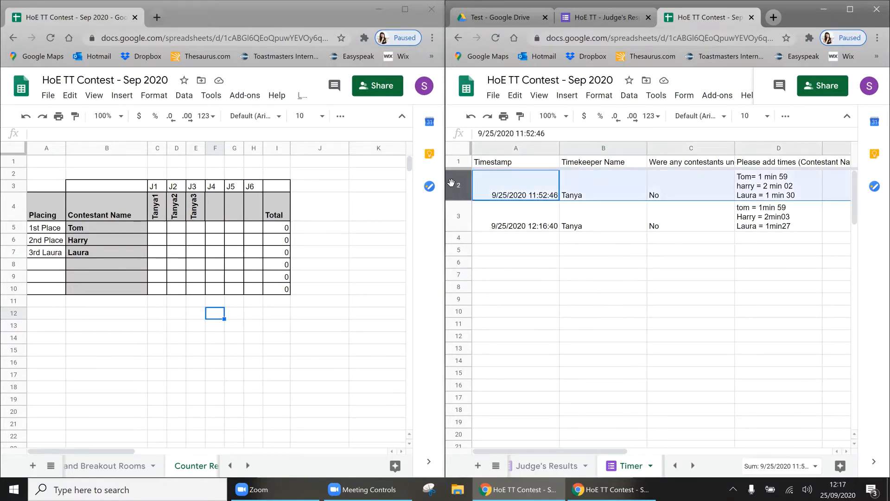
# Step: Delete row 2, the 11:52:46 entry, from the Timer sheet, keeping the 12:16:40 submission
pyautogui.rightClick(455, 194)
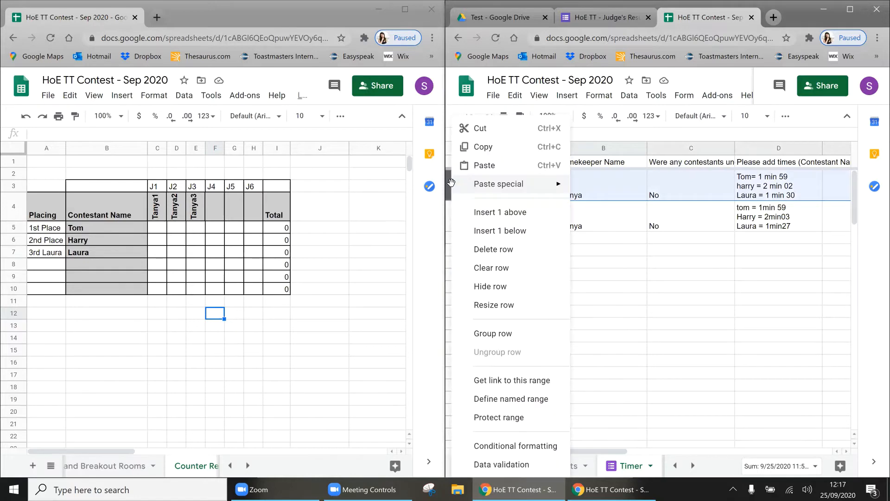
pyautogui.click(496, 249)
pyautogui.click(539, 190)
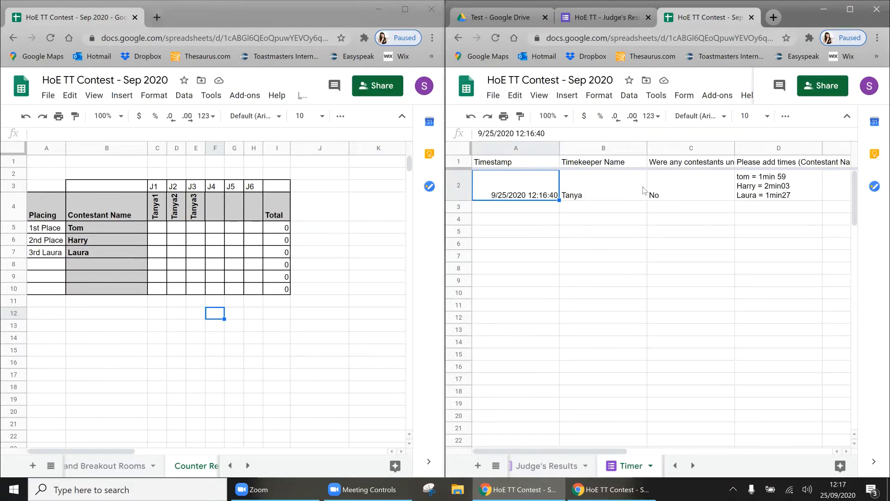
pyautogui.click(534, 467)
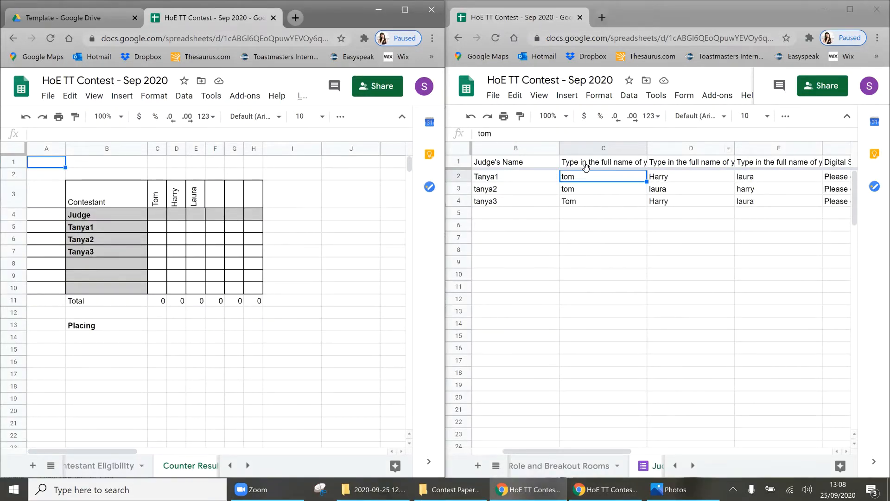
# Step: On the Counter Results sheet, select the three judges' rows B5:B7 of the grid
pyautogui.click(192, 465)
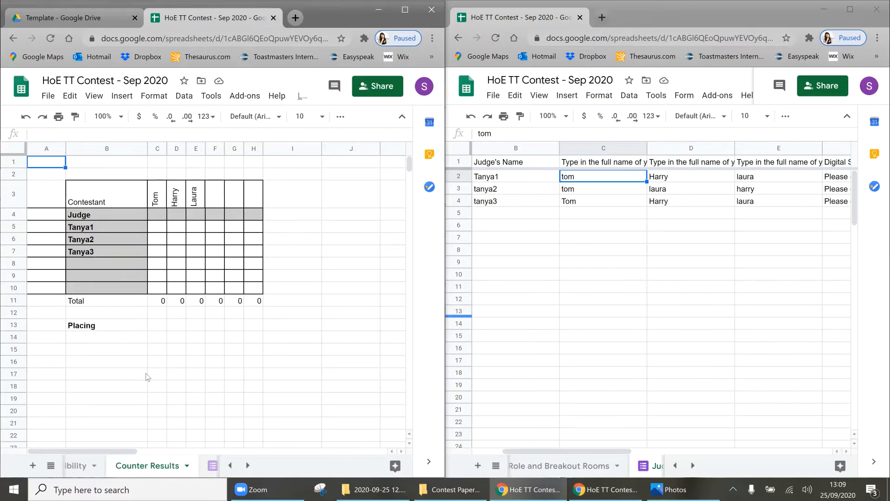
pyautogui.click(96, 350)
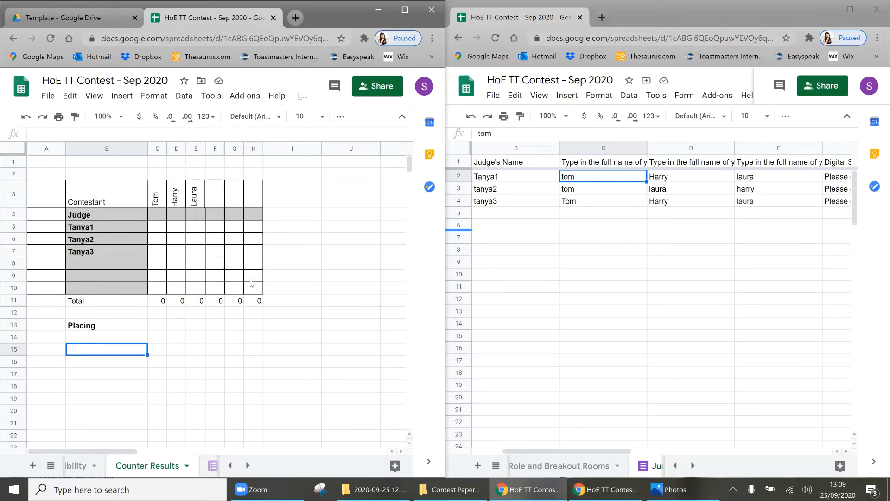
pyautogui.click(180, 218)
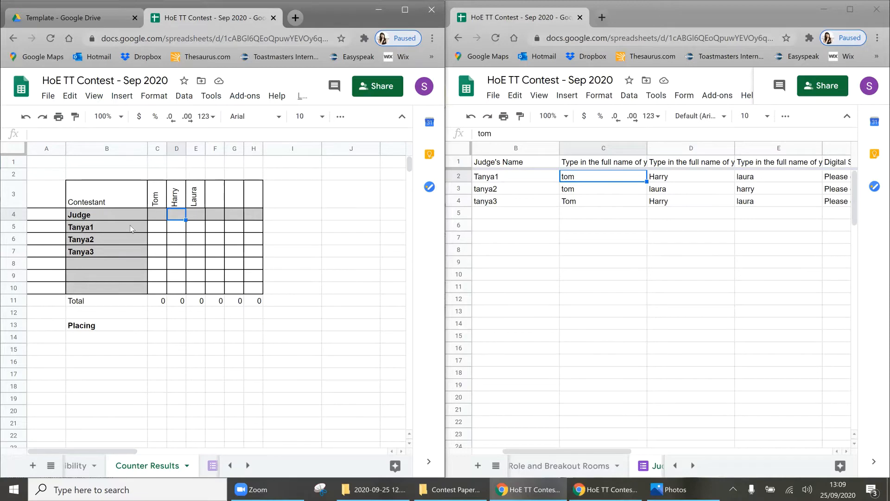
pyautogui.moveTo(131, 227); pyautogui.dragTo(132, 253)
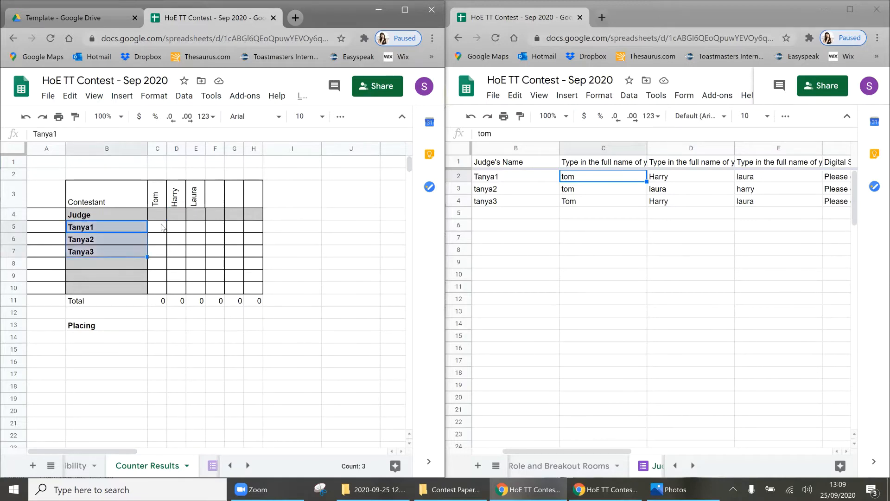
# Step: Enter the first judge's points 3, 2 and 1 in C5:E5
pyautogui.click(166, 225)
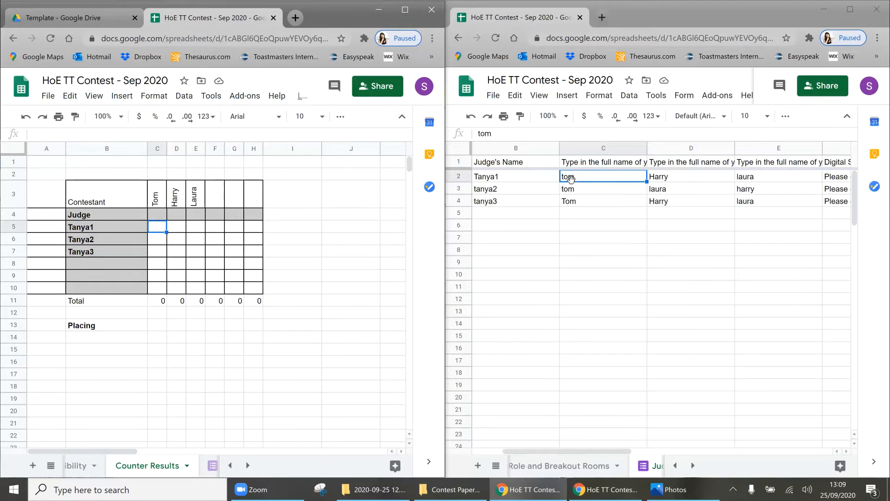
pyautogui.write('3')
pyautogui.press('Tab')
pyautogui.write('2')
pyautogui.press('Tab')
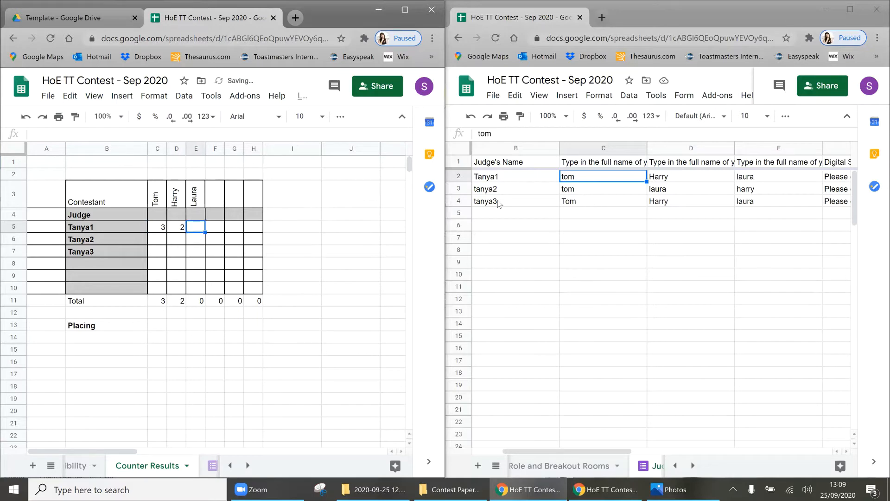
pyautogui.write('1')
pyautogui.press('Return')
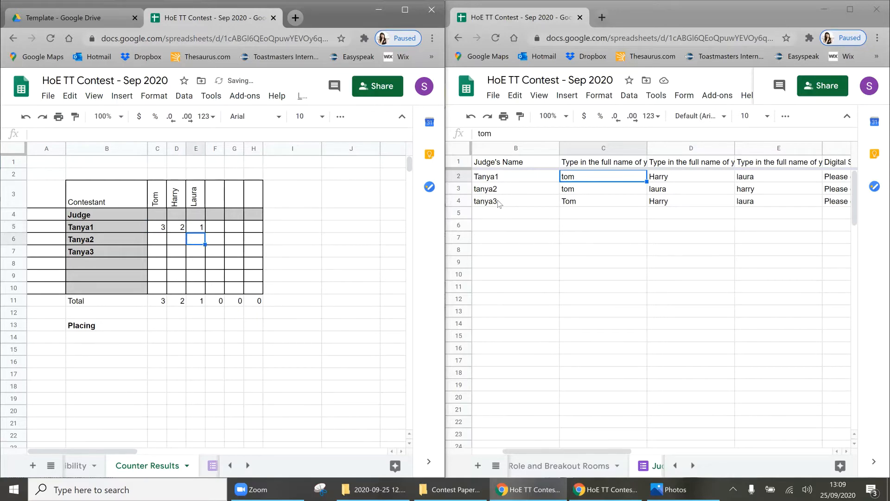
# Step: Enter the second and third judges' points (3, 2 and 1) in rows 6 and 7
pyautogui.write('3')
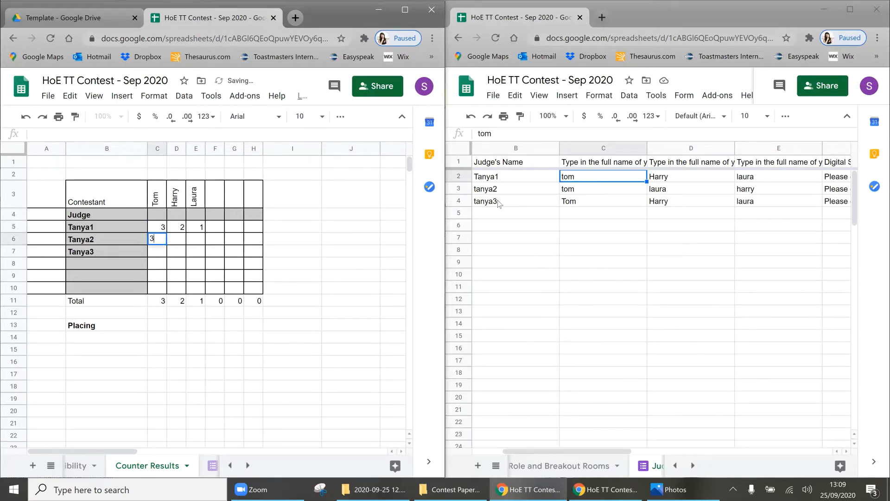
pyautogui.press('Tab')
pyautogui.press('Tab')
pyautogui.write('2')
pyautogui.hotkey('shift', 'Tab')
pyautogui.write('1')
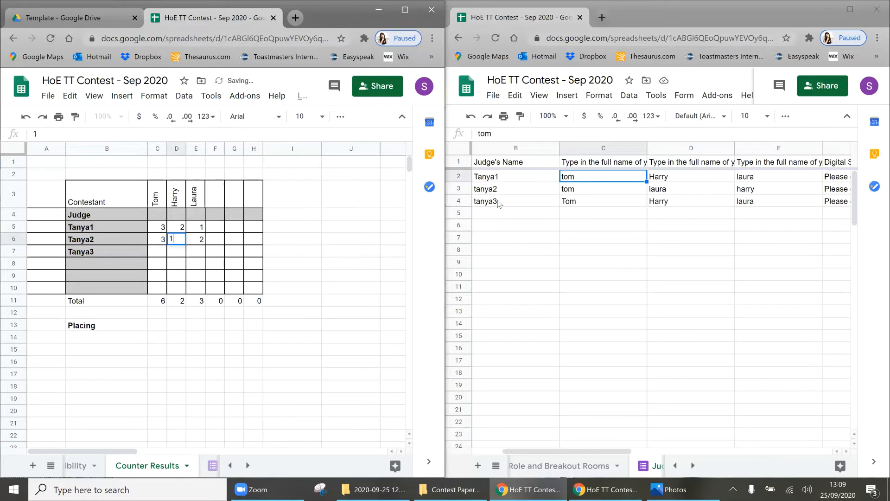
pyautogui.press('Return')
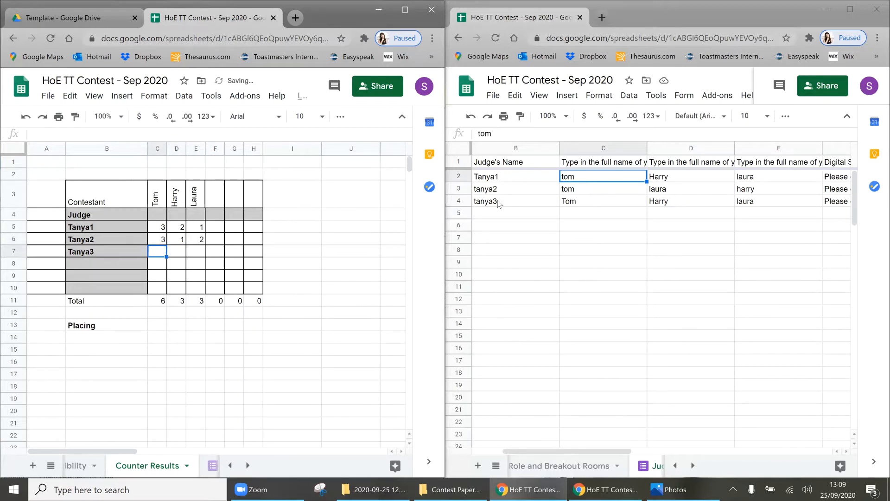
pyautogui.write('3')
pyautogui.press('Tab')
pyautogui.write('2')
pyautogui.press('Tab')
pyautogui.write('1')
pyautogui.hotkey('shift', 'Tab')
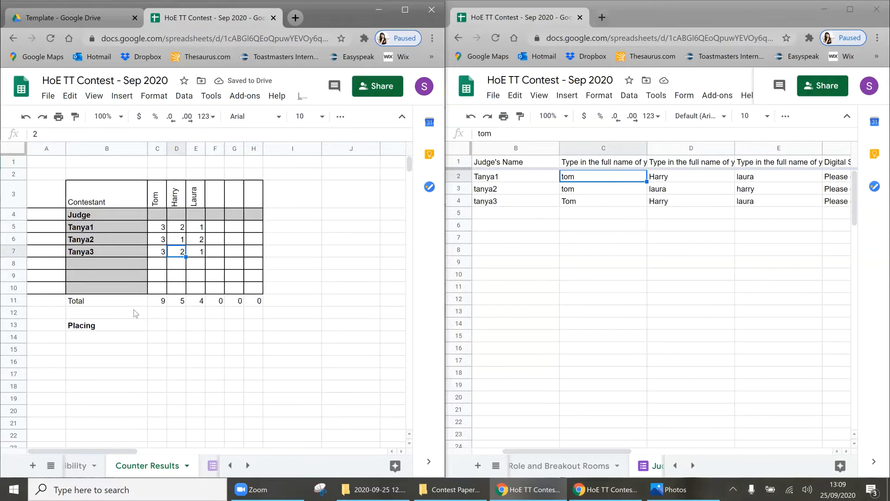
# Step: Inspect the Total formula in C11 and the range it sums
pyautogui.click(158, 301)
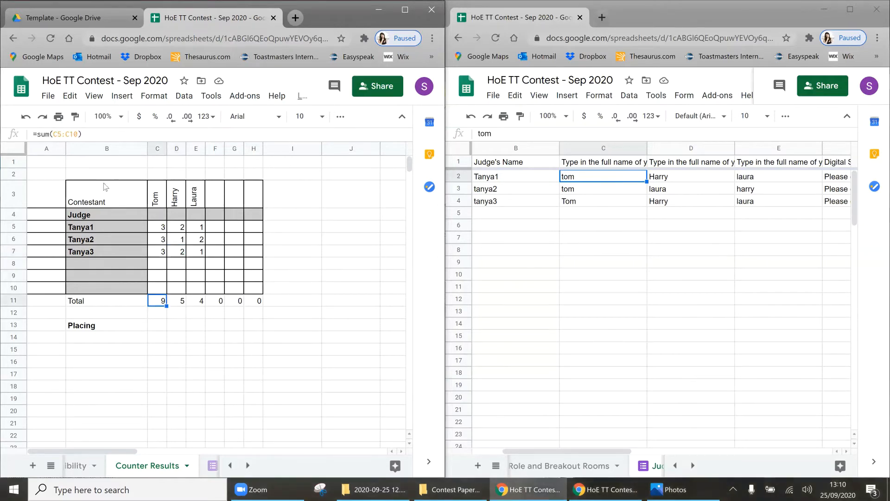
pyautogui.click(65, 135)
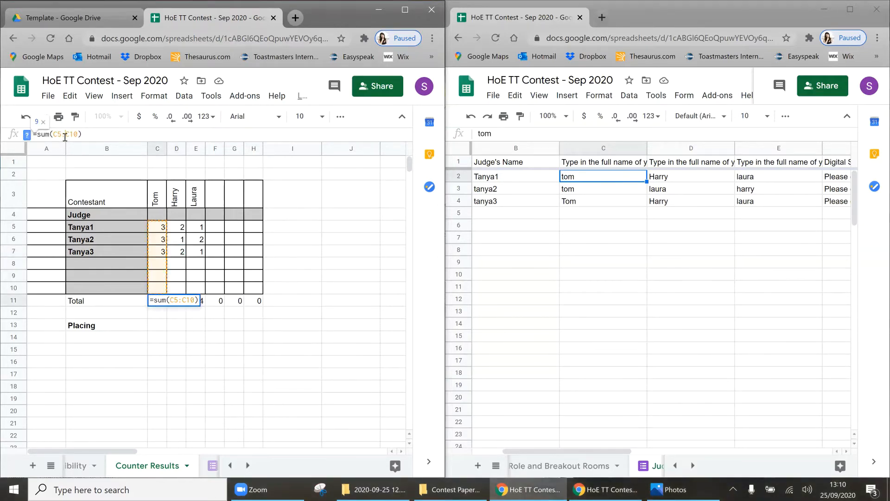
pyautogui.click(156, 326)
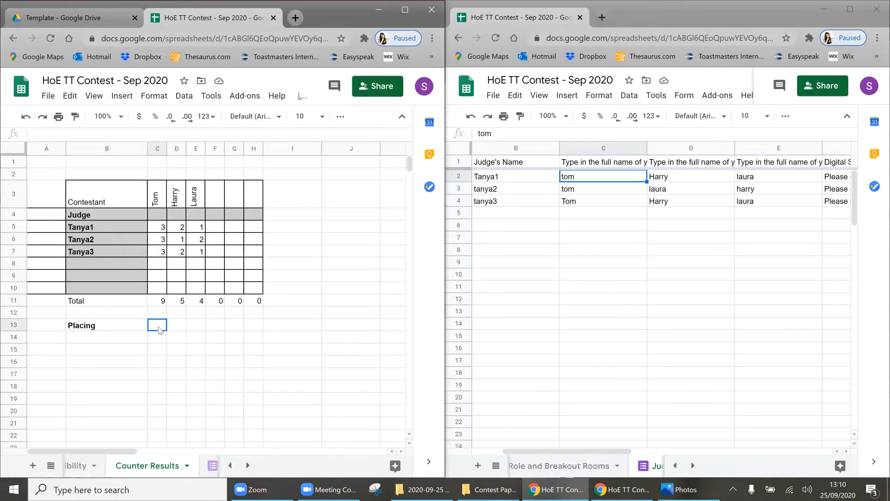
# Step: Enter 1st, 2nd and 3rd in C13:E13 and maximize the browser window
pyautogui.write('1st')
pyautogui.press('Tab')
pyautogui.write('2nd')
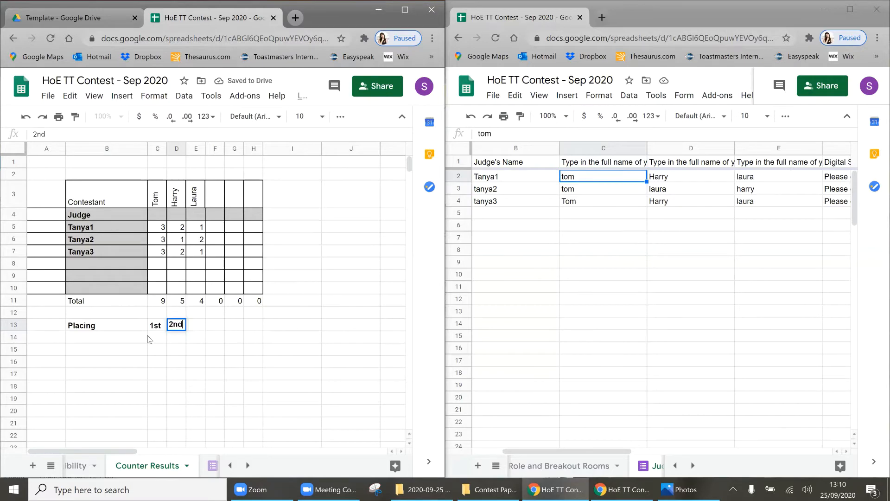
pyautogui.press('Tab')
pyautogui.write('3rd')
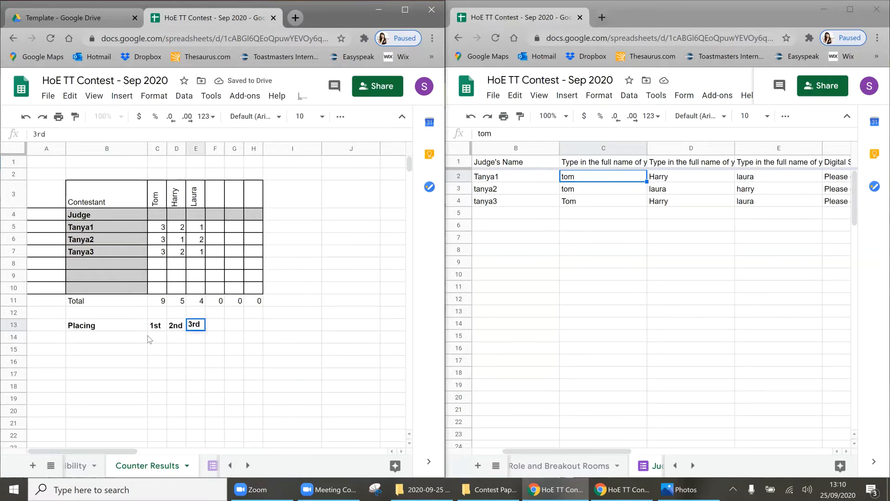
pyautogui.press('Return')
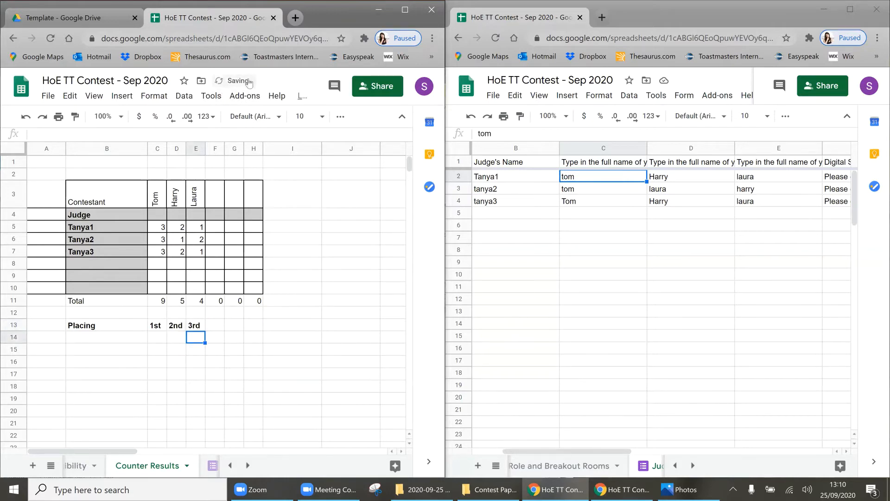
pyautogui.click(111, 363)
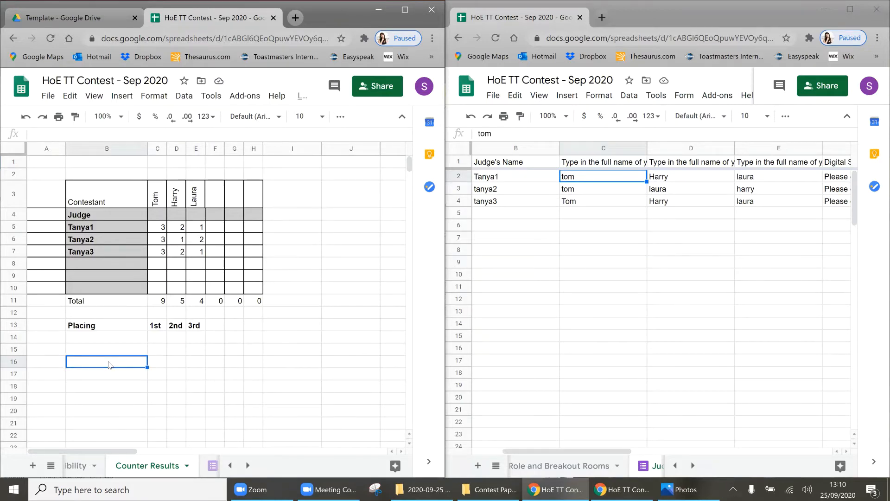
pyautogui.click(405, 10)
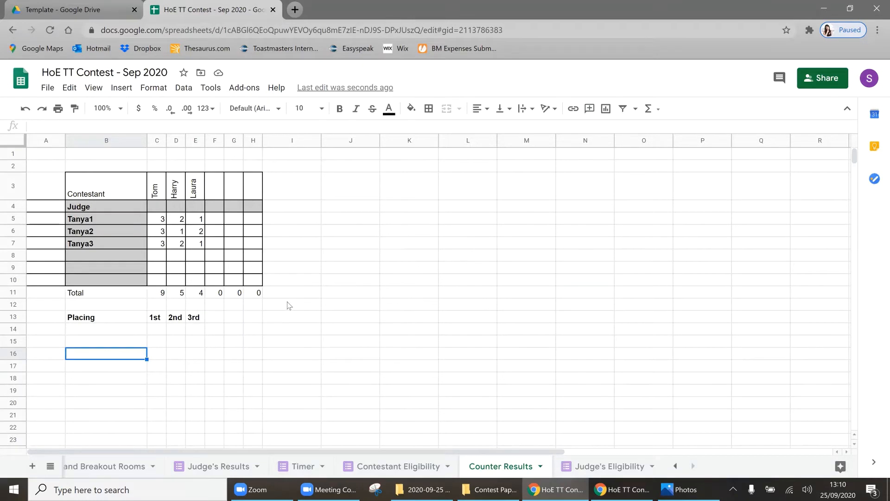
pyautogui.click(575, 468)
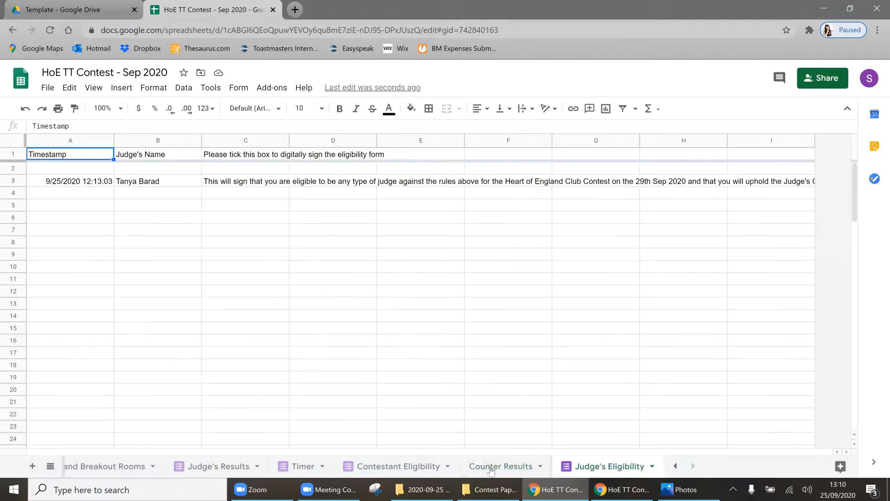
pyautogui.click(405, 469)
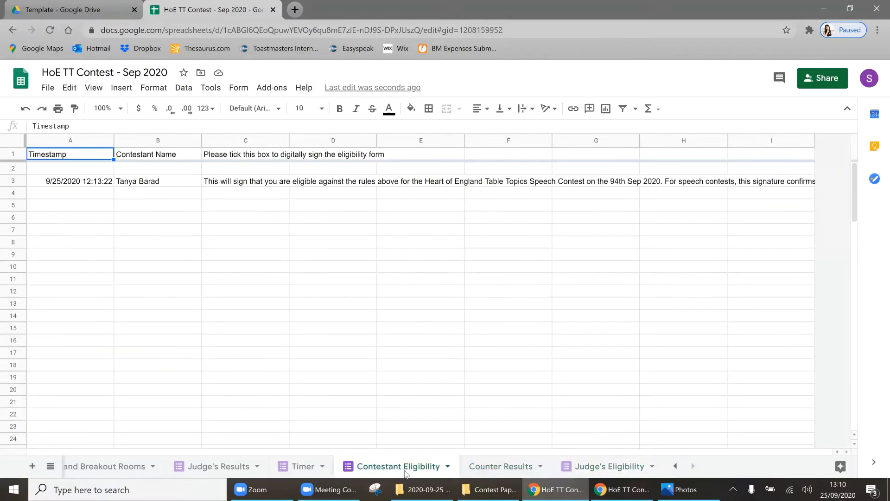
pyautogui.click(211, 473)
pyautogui.click(291, 471)
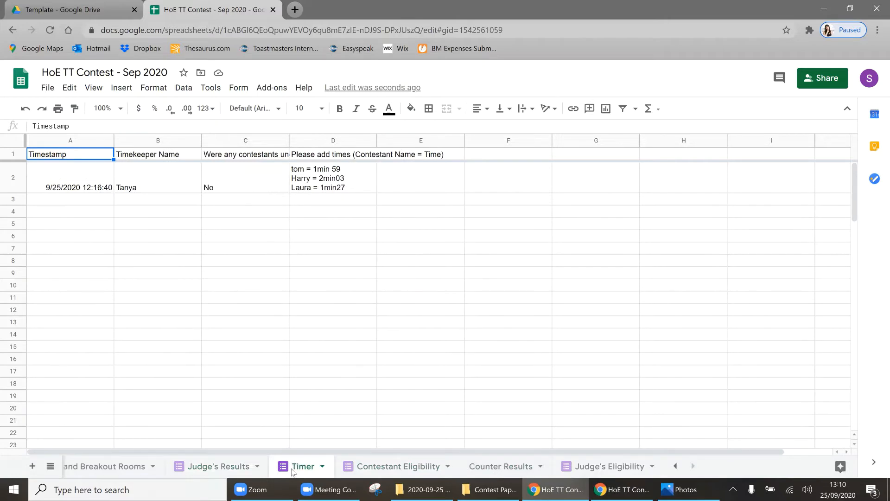
pyautogui.click(528, 471)
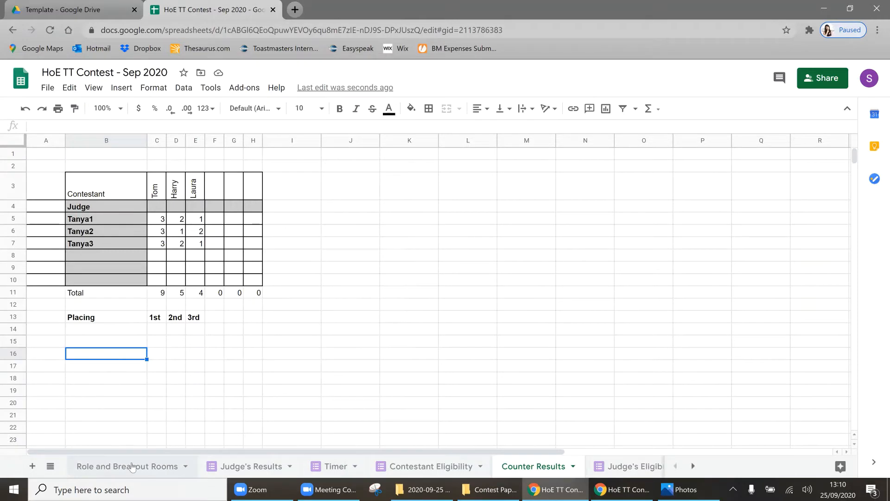
# Step: Review the Role and Breakout Rooms sheet's Name and Briefings breakout room columns
pyautogui.click(84, 468)
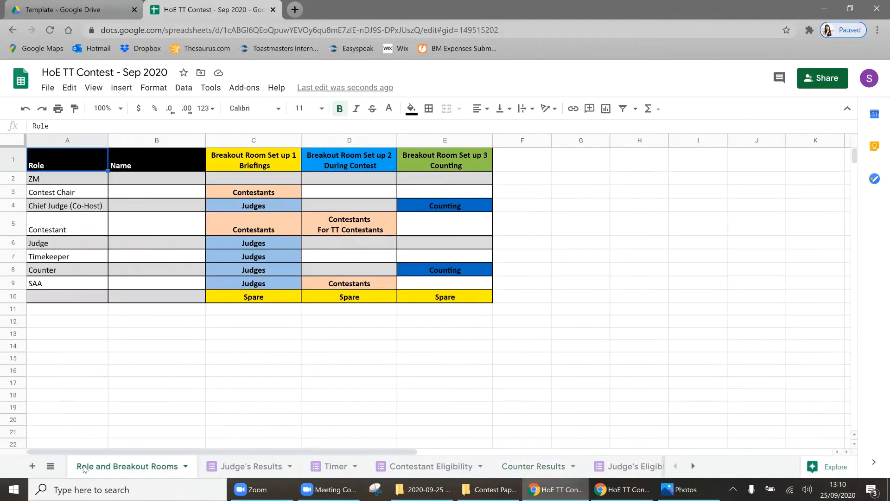
pyautogui.click(132, 185)
pyautogui.press('Down')
pyautogui.press('Down')
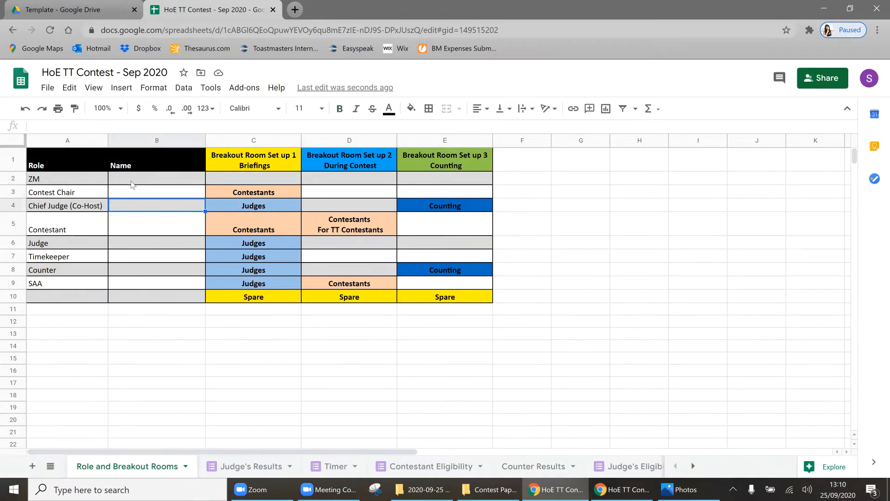
pyautogui.press('Down')
pyautogui.press('Down')
pyautogui.press('Down')
pyautogui.press('Down')
pyautogui.press('Down')
pyautogui.press('Down')
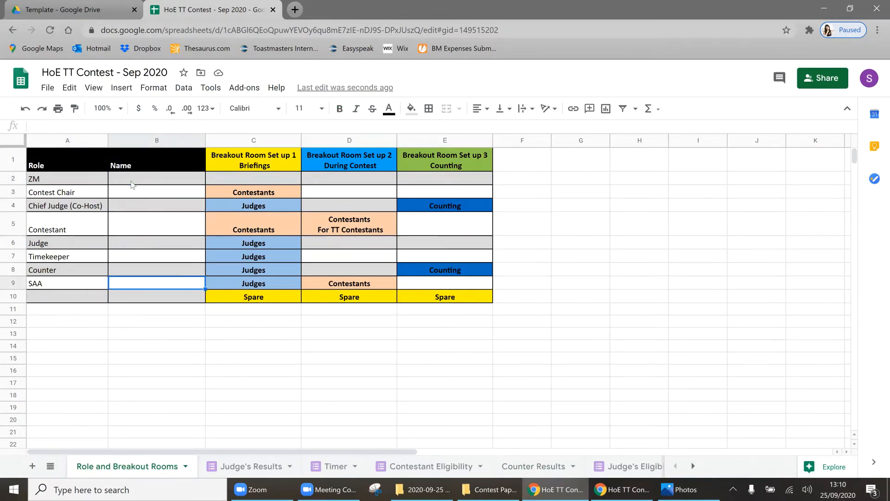
pyautogui.click(246, 176)
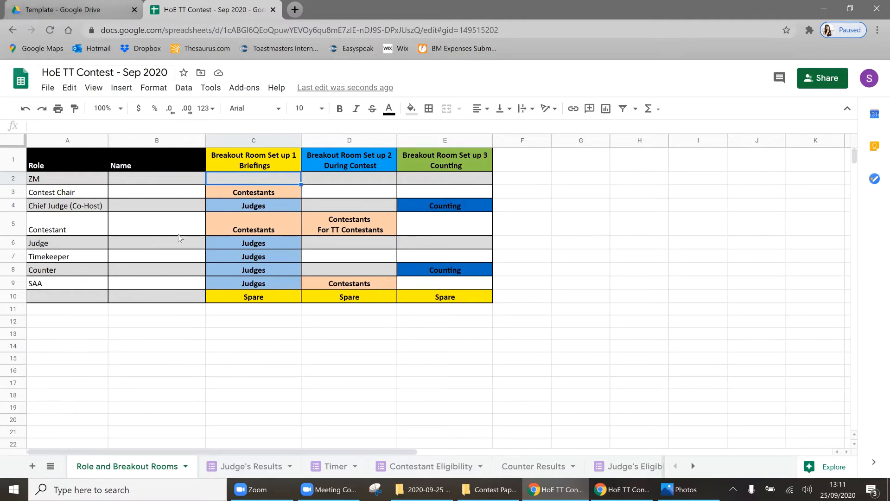
pyautogui.click(153, 322)
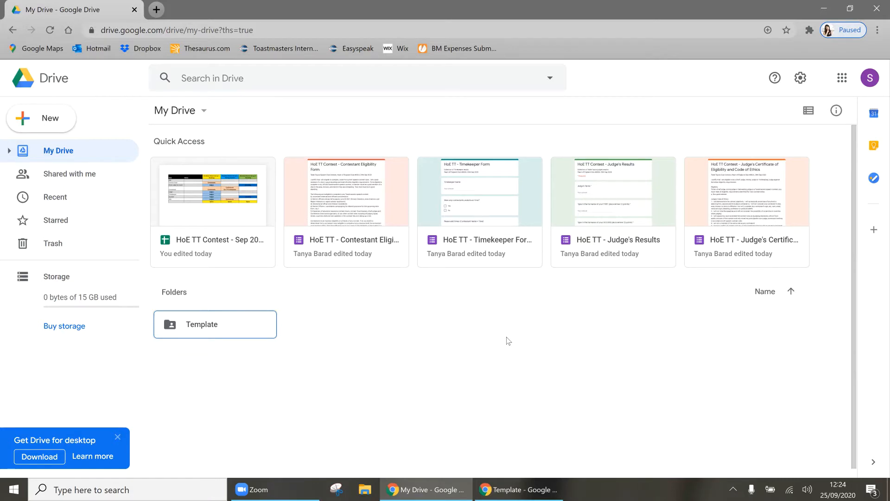
# Step: Select the files inside the Template folder and start moving them to a new My Drive folder
pyautogui.doubleClick(226, 335)
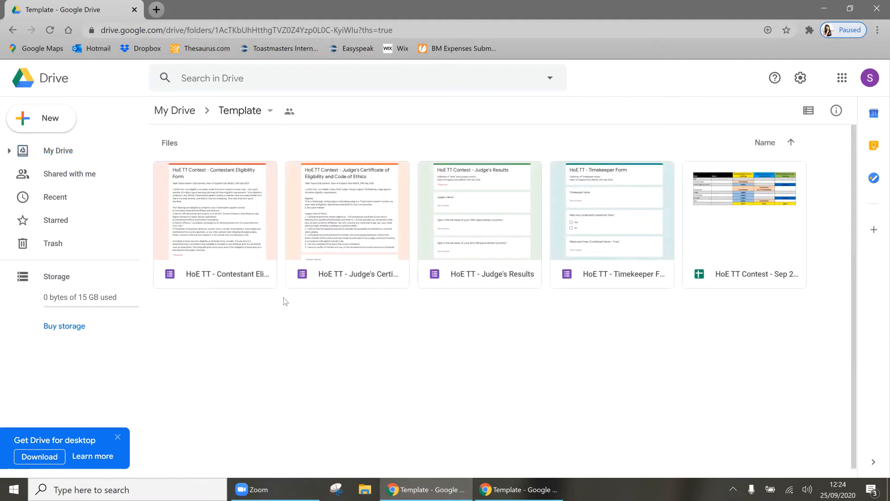
pyautogui.moveTo(242, 315); pyautogui.dragTo(733, 208)
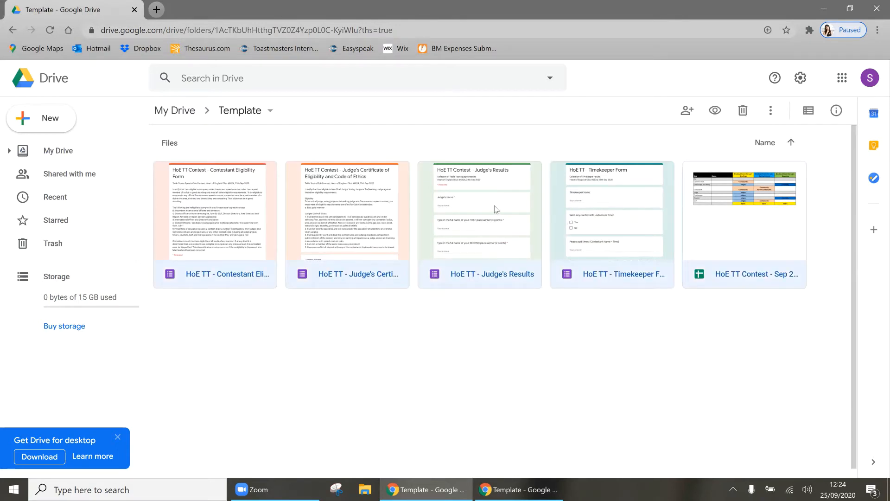
pyautogui.rightClick(496, 209)
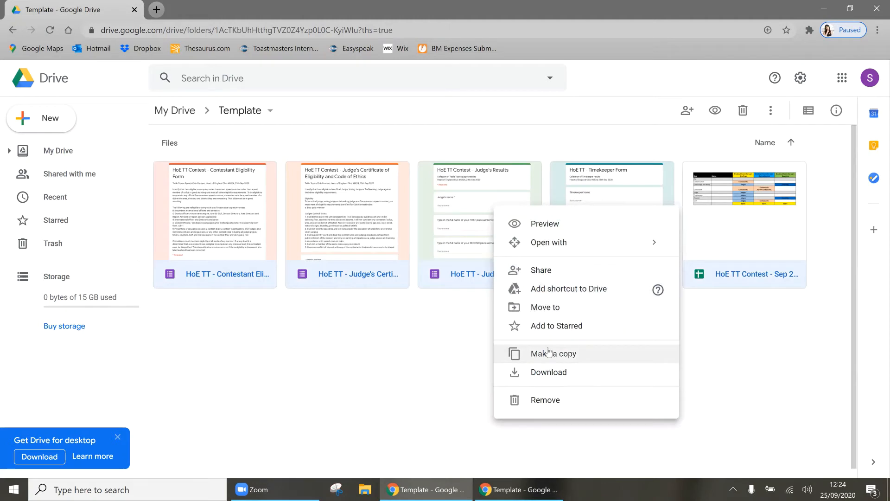
pyautogui.click(573, 307)
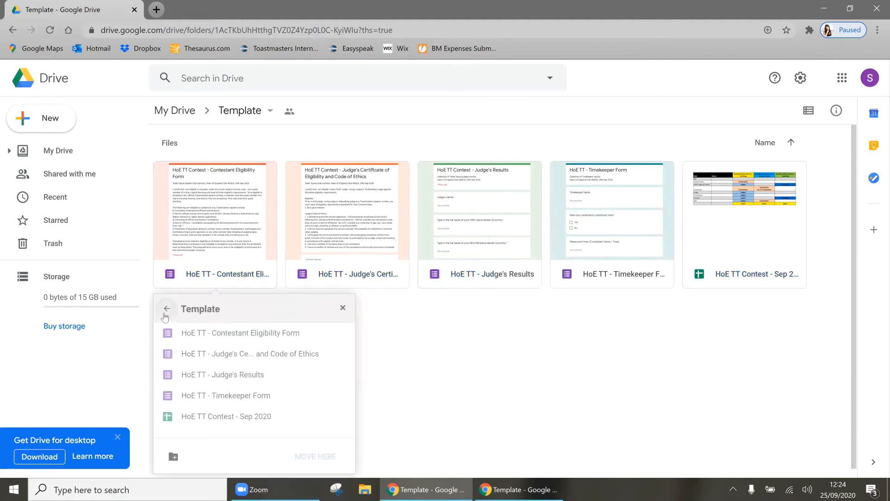
pyautogui.click(165, 311)
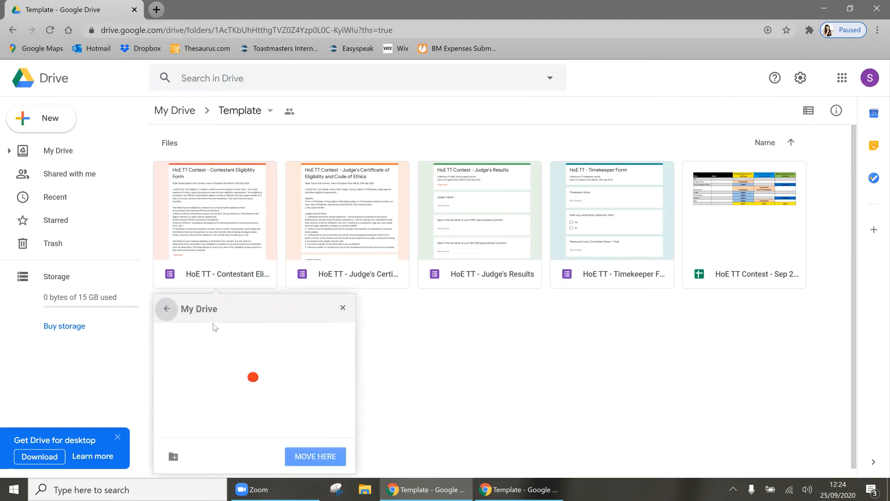
pyautogui.click(173, 457)
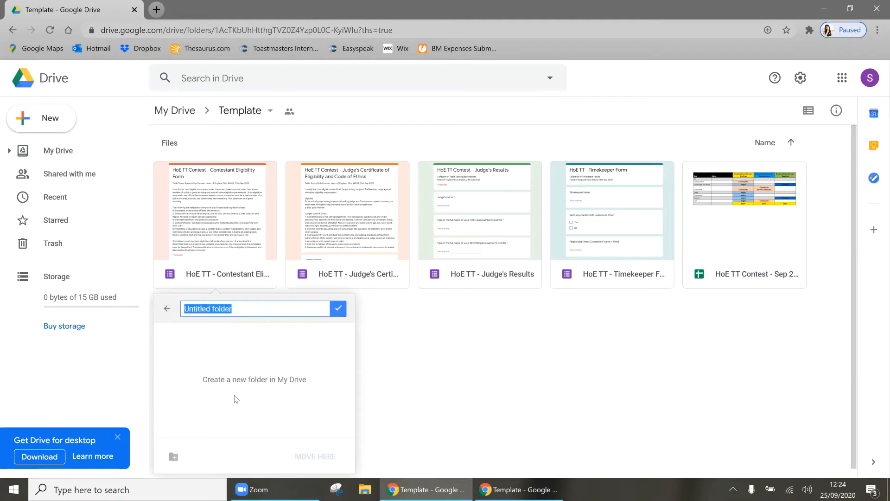
# Step: Cancel the move and create a folder named 'Club TT Sep 20' in My Drive
pyautogui.click(430, 353)
pyautogui.click(176, 110)
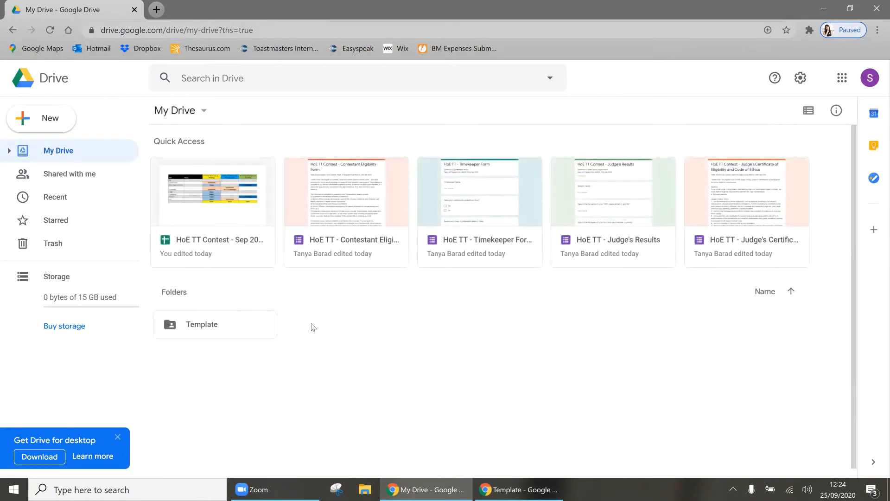
pyautogui.rightClick(312, 324)
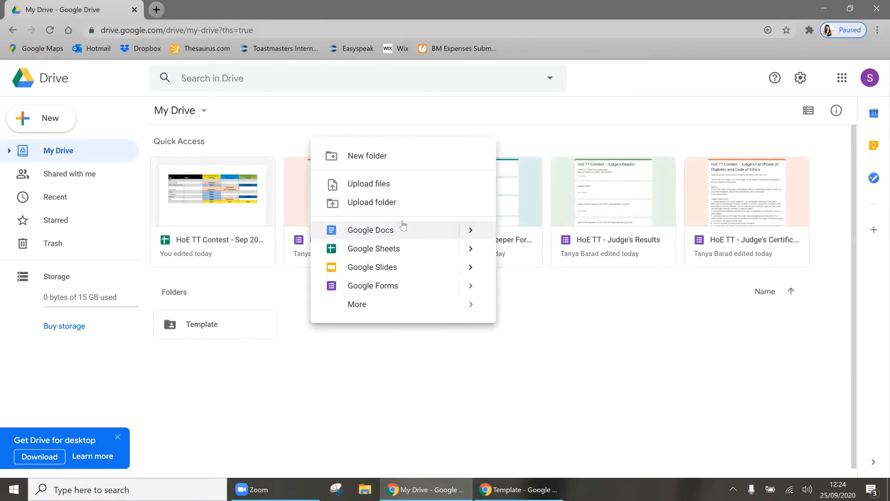
pyautogui.click(359, 158)
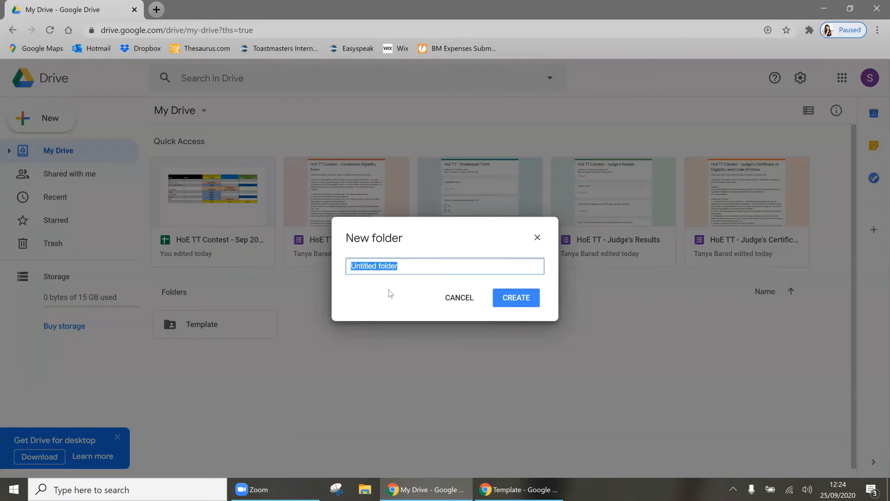
pyautogui.write('CLub')
pyautogui.hotkey('ctrl', 'a')
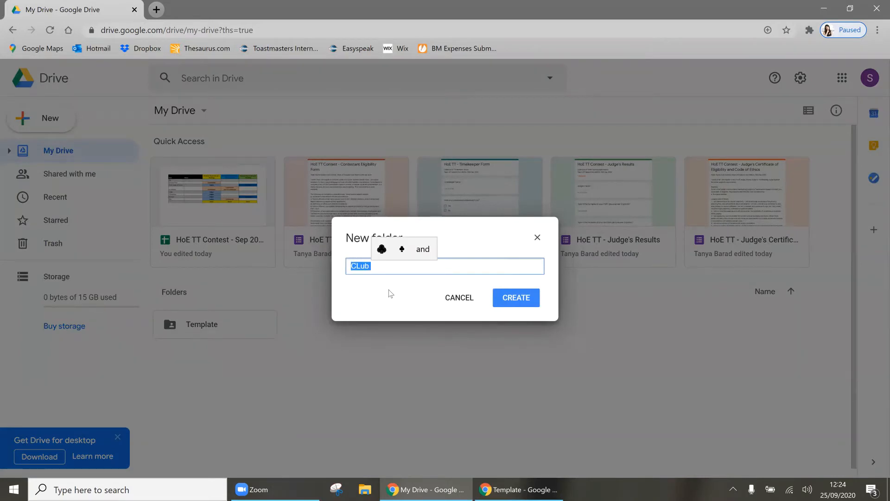
pyautogui.write('Club')
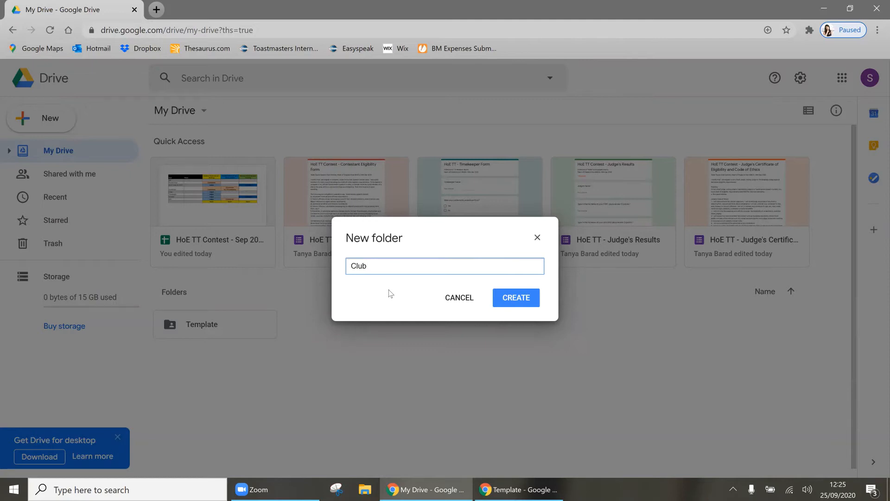
pyautogui.write('TT')
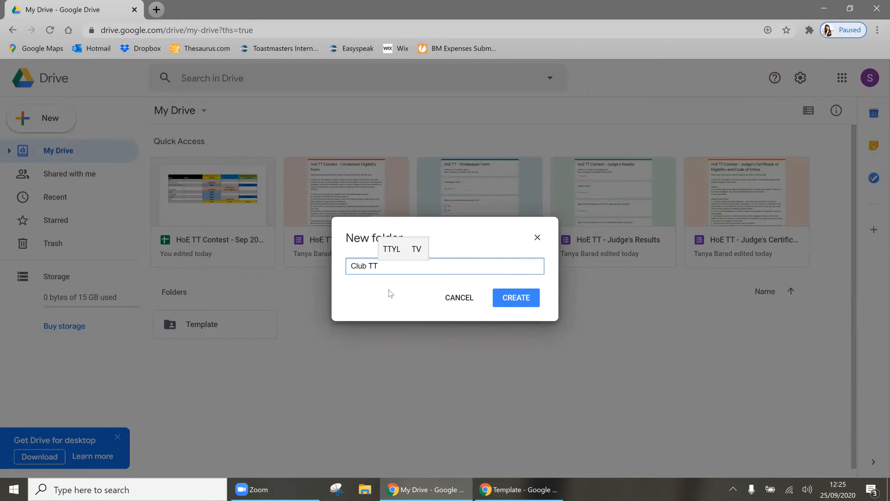
pyautogui.write(' Sep 20')
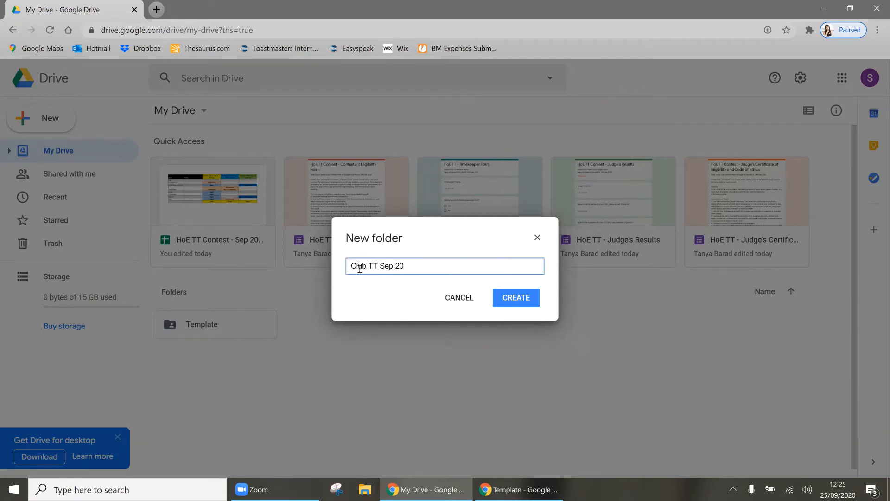
pyautogui.click(518, 303)
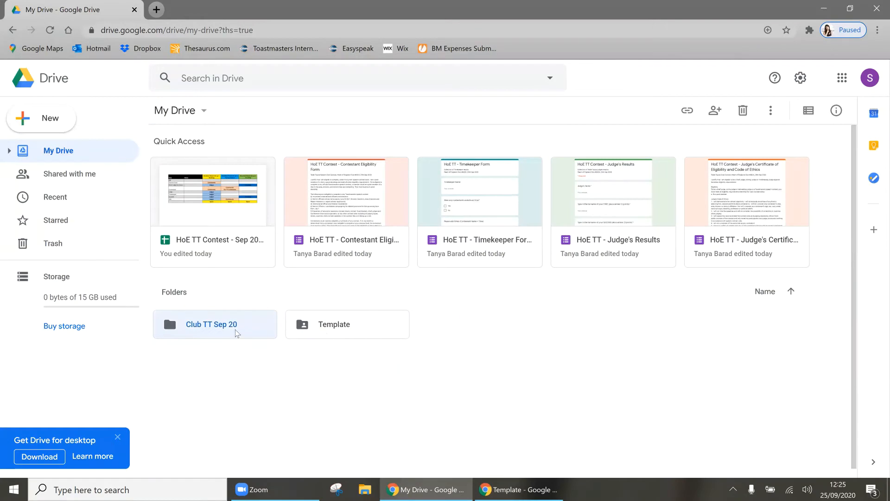
# Step: Create a new blank form inside the Club TT Sep 20 folder
pyautogui.moveTo(235, 329); pyautogui.dragTo(241, 369)
pyautogui.doubleClick(217, 335)
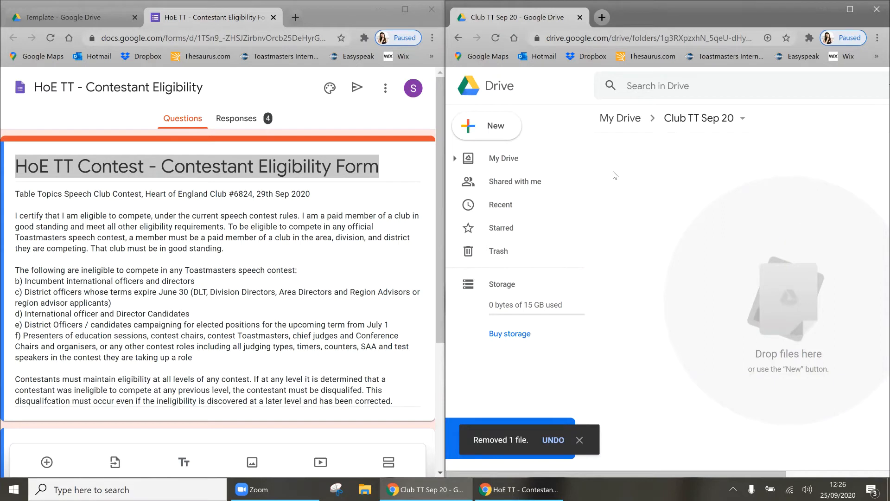
pyautogui.rightClick(615, 175)
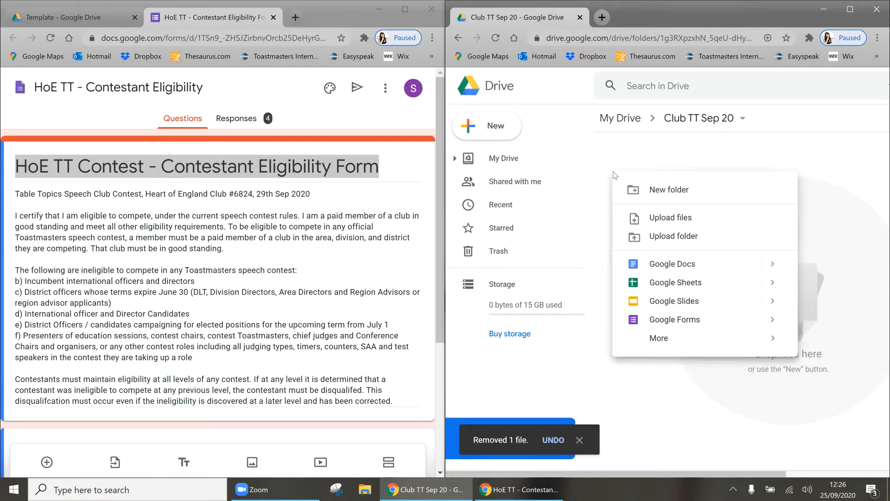
pyautogui.click(665, 322)
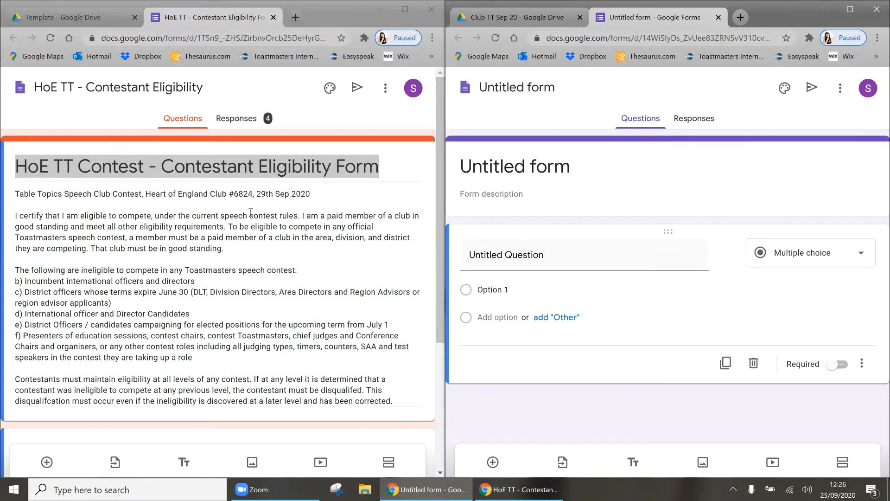
# Step: Copy the HoE form's title into the new form and use it as the file name
pyautogui.click(278, 170)
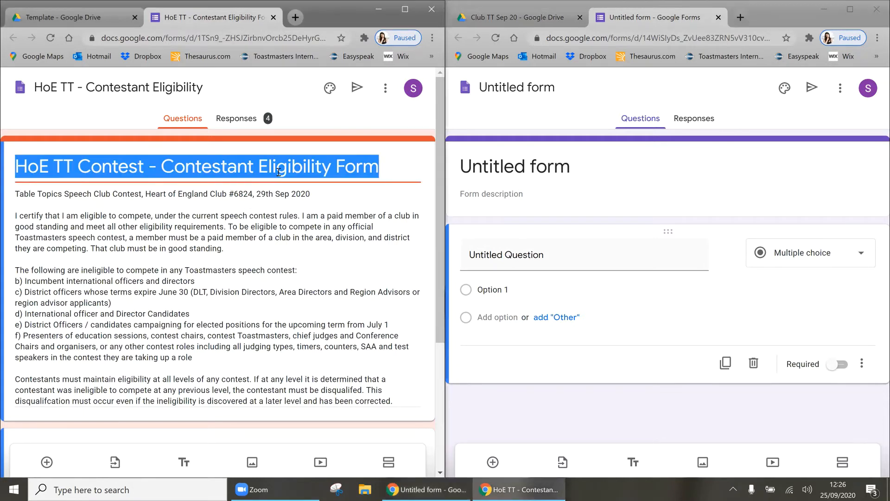
pyautogui.hotkey('ctrl', 'c')
pyautogui.click(853, 167)
pyautogui.hotkey('ctrl', 'v')
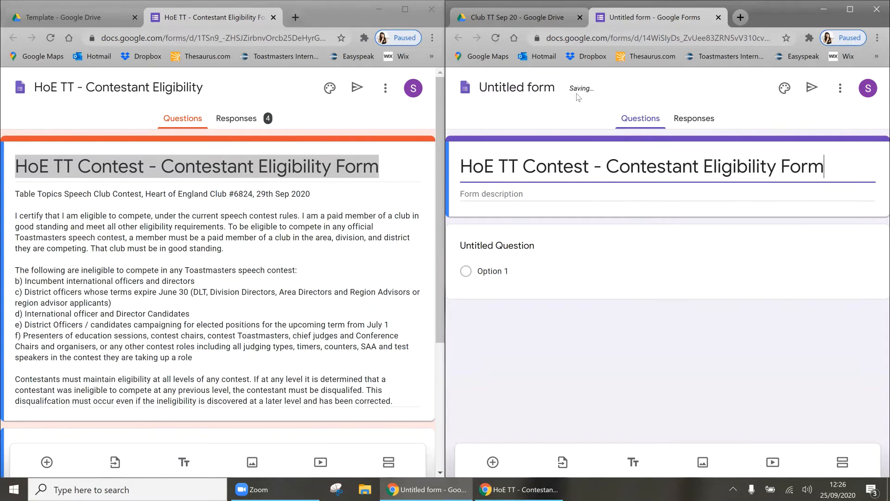
pyautogui.click(505, 87)
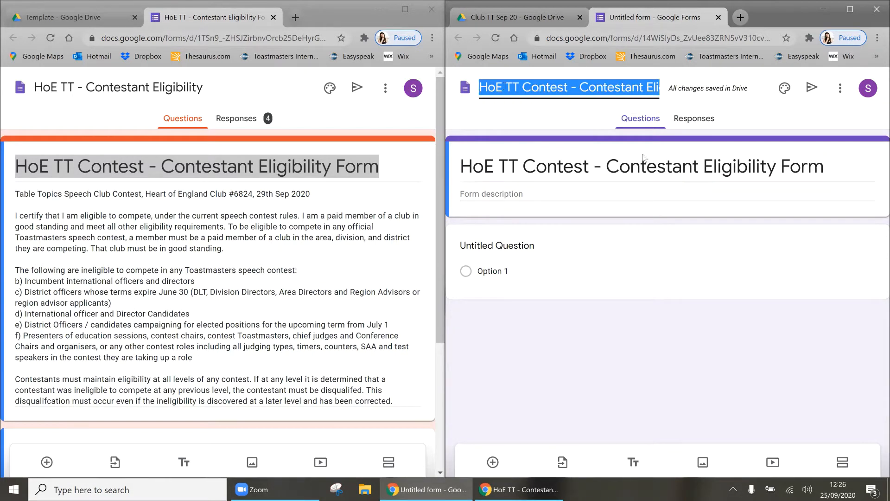
pyautogui.press('Return')
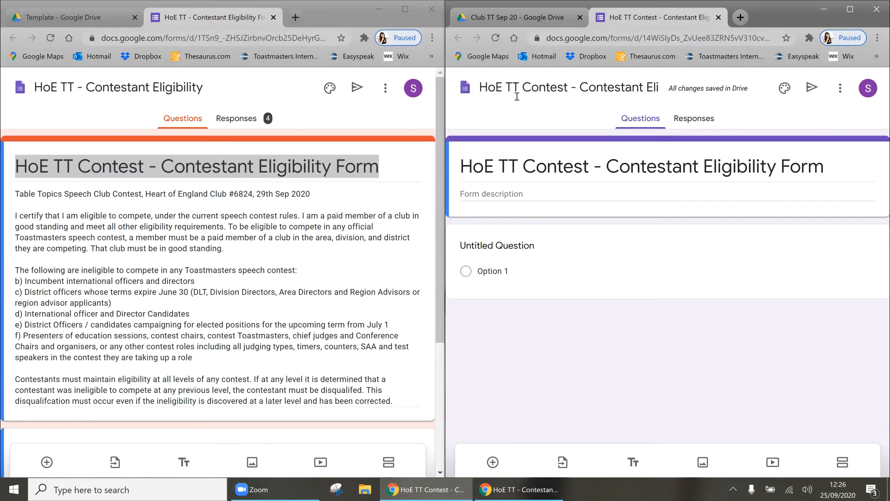
# Step: Change HoE to Club in both the form title and file name, then verify it in Drive
pyautogui.click(494, 168)
pyautogui.doubleClick(495, 168)
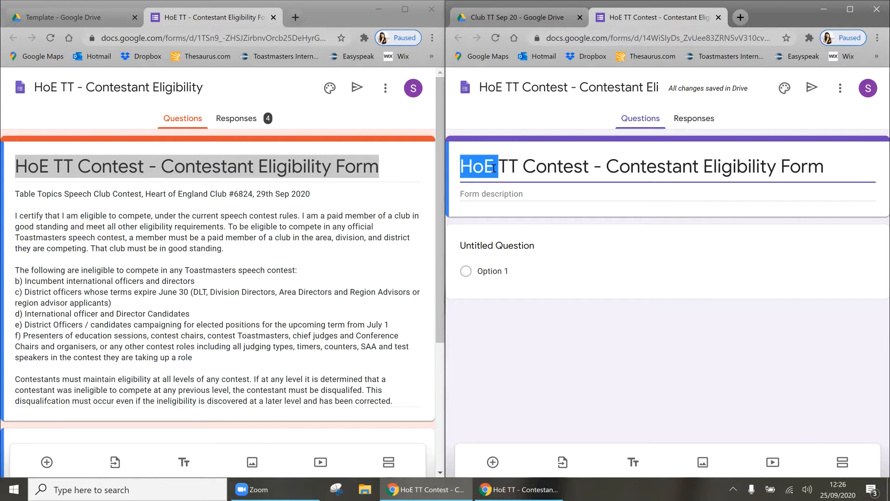
pyautogui.write('Club')
pyautogui.click(504, 130)
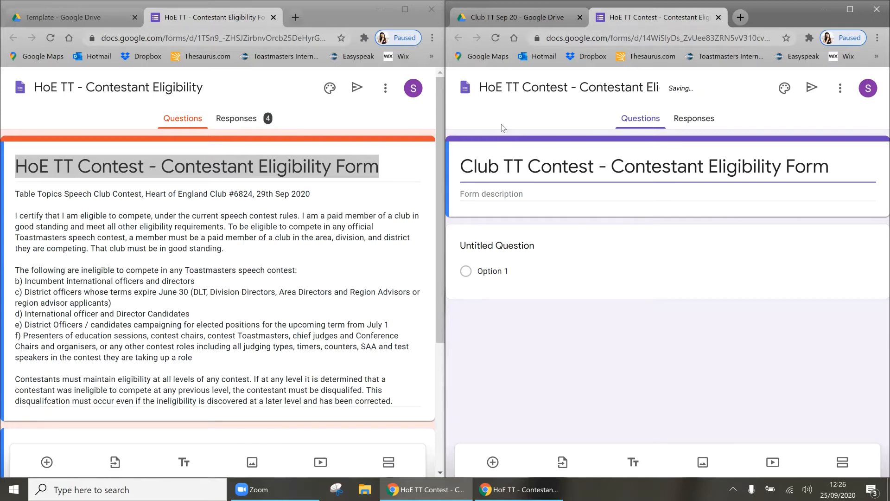
pyautogui.click(507, 86)
pyautogui.doubleClick(507, 87)
pyautogui.write('CLub')
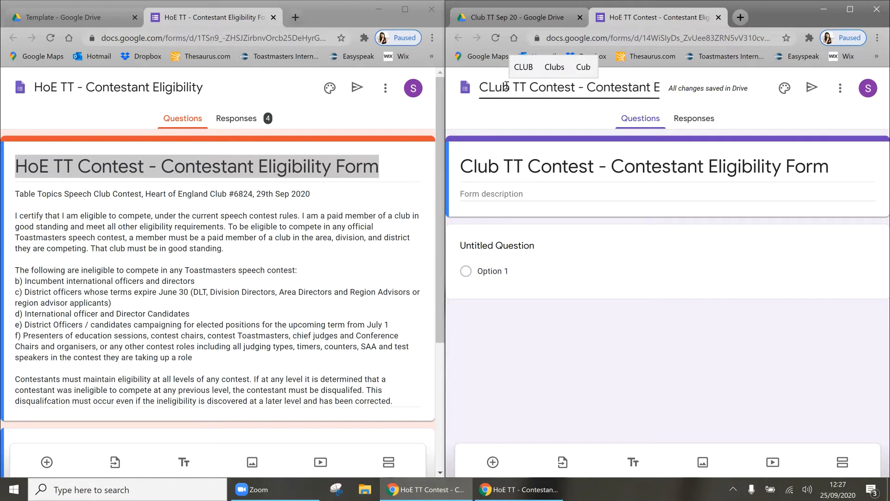
pyautogui.press('Left')
pyautogui.press('Left')
pyautogui.press('BackSpace')
pyautogui.write('l')
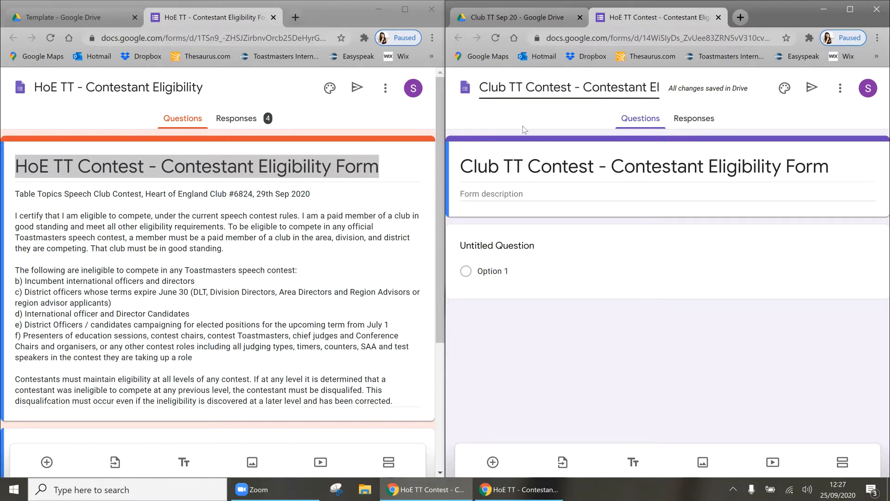
pyautogui.click(537, 20)
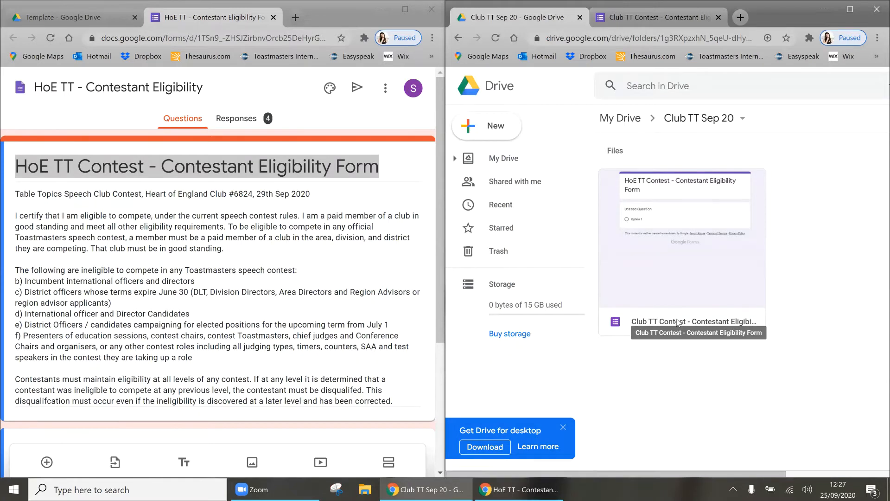
pyautogui.click(658, 12)
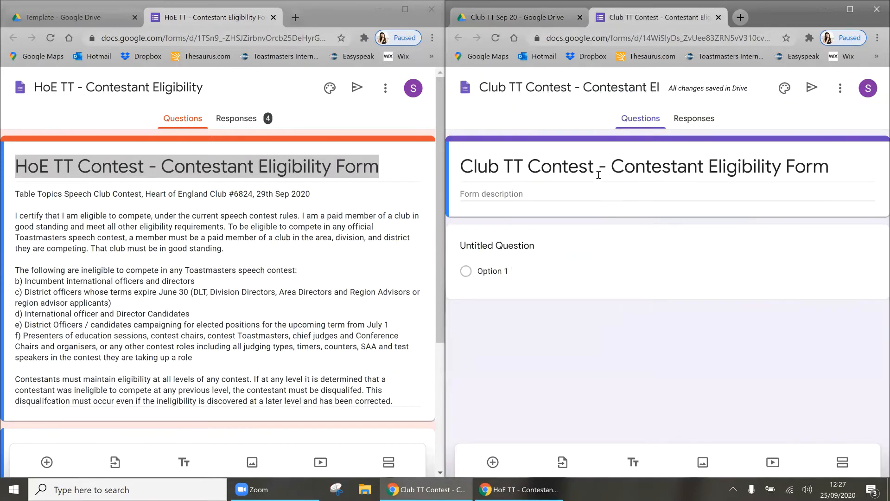
# Step: Copy the original form's full description into the new form's description
pyautogui.click(249, 242)
pyautogui.hotkey('ctrl', 'a')
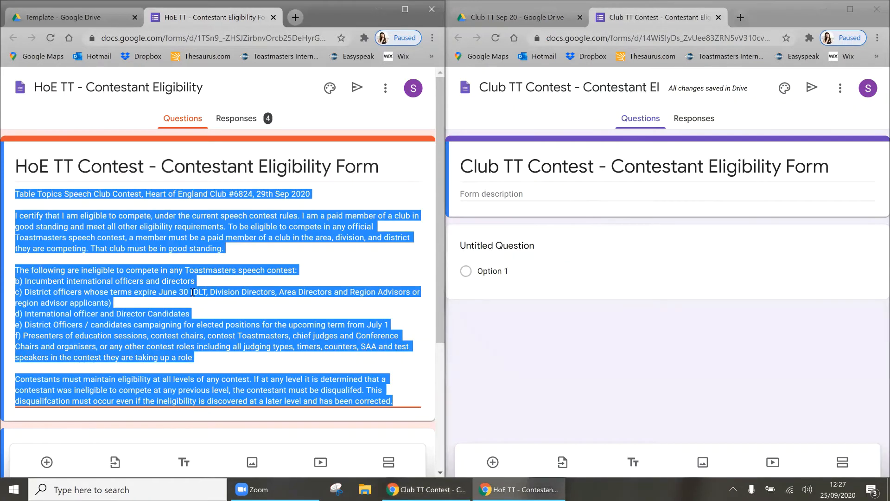
pyautogui.hotkey('ctrl', 'c')
pyautogui.click(497, 190)
pyautogui.hotkey('ctrl', 'v')
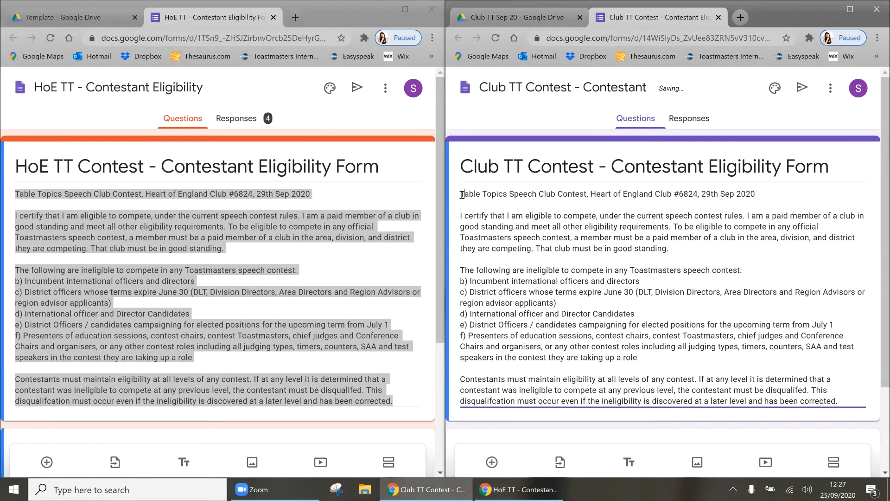
# Step: Replace 'Heart of England' with 'Example' in the pasted description
pyautogui.tripleClick(493, 194)
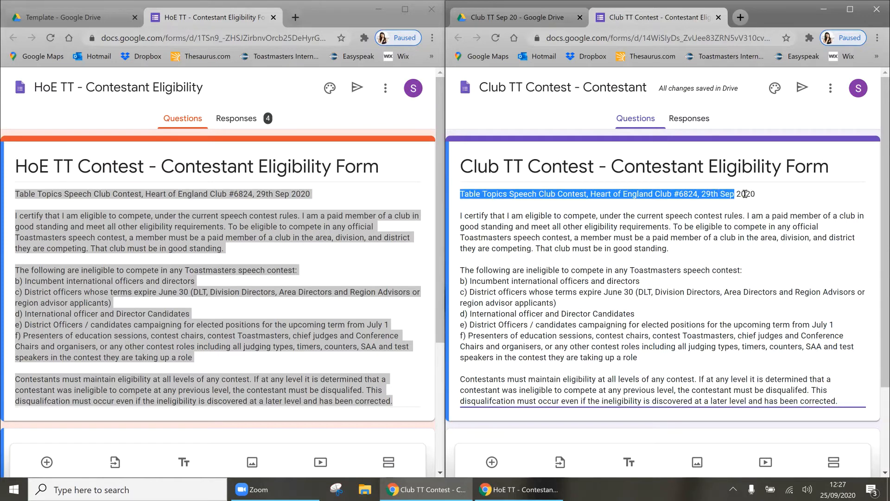
pyautogui.click(528, 196)
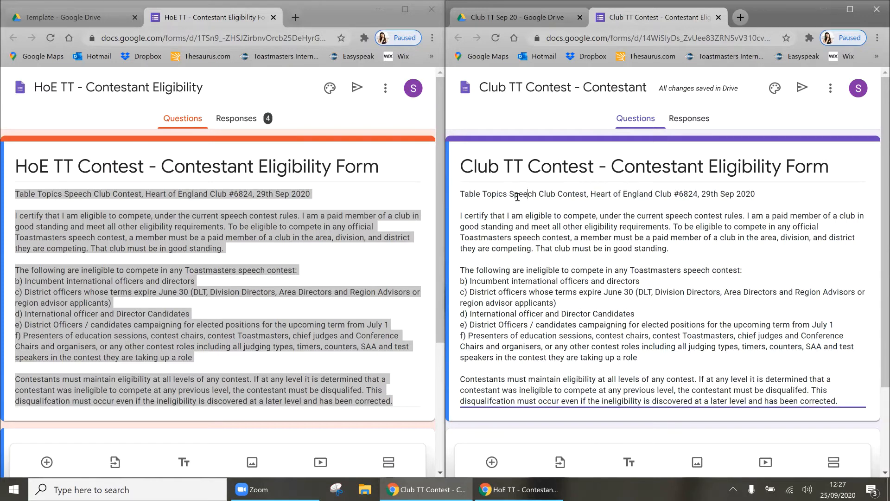
pyautogui.click(590, 196)
pyautogui.hotkey('ctrl', 'shift', 'Right')
pyautogui.hotkey('ctrl', 'shift', 'Right')
pyautogui.hotkey('ctrl', 'shift', 'Right')
pyautogui.write('Example')
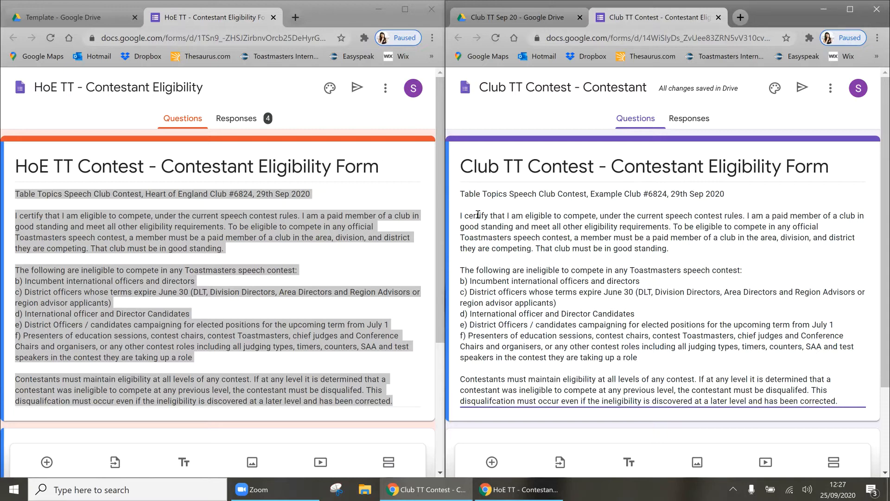
pyautogui.moveTo(478, 215); pyautogui.dragTo(573, 393)
pyautogui.click(529, 333)
# Step: Bring up the original form's questions and open the new form's first untitled question
pyautogui.scroll(-3, 529, 333)
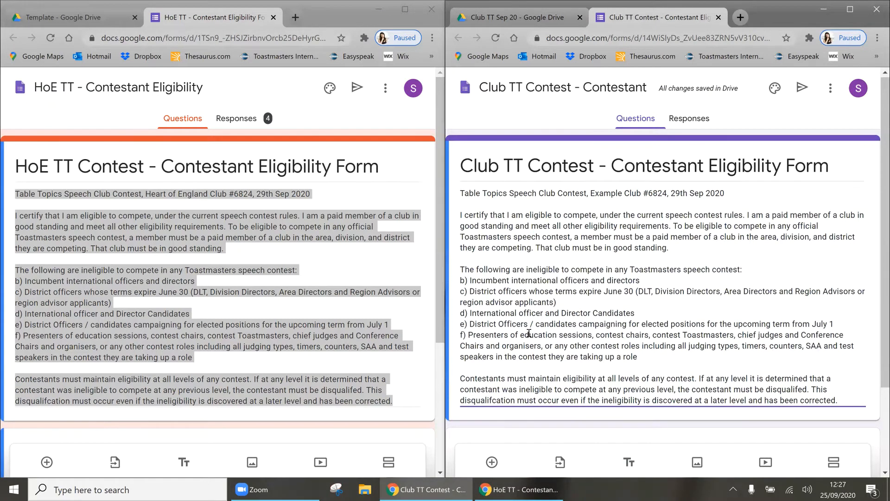
pyautogui.click(268, 330)
pyautogui.scroll(-4, 268, 330)
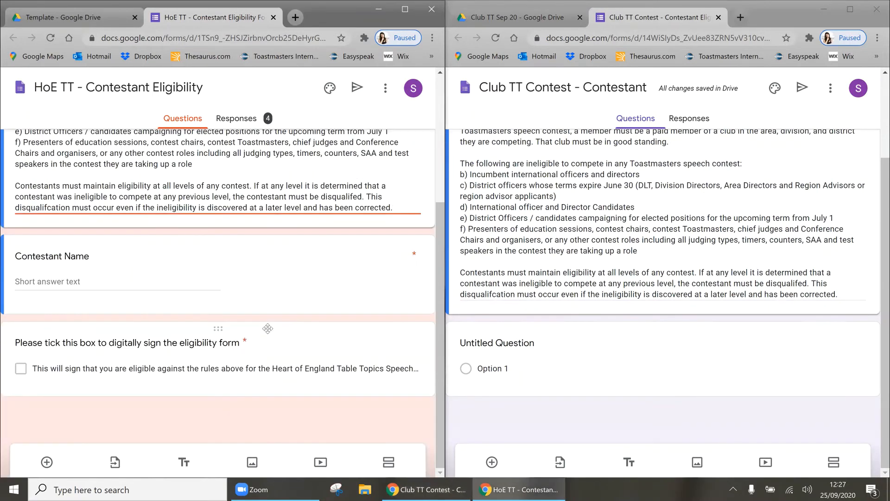
pyautogui.click(527, 345)
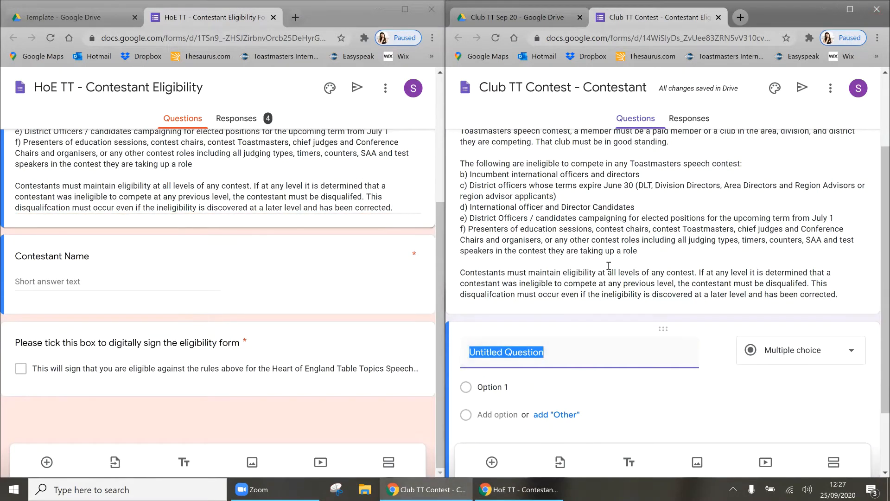
# Step: Title the first question 'Contestant Name' and make it a Short answer question
pyautogui.write('COntesta')
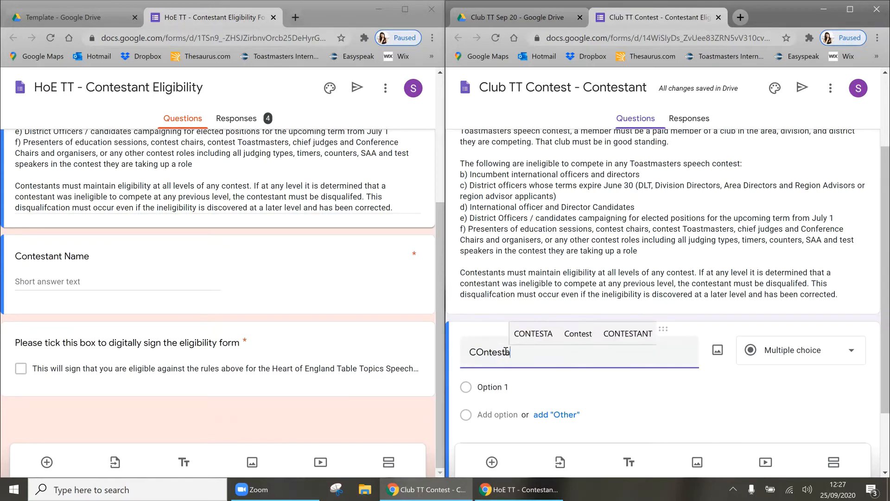
pyautogui.press('BackSpace')
pyautogui.hotkey('ctrl', 'a')
pyautogui.write('Contestant ')
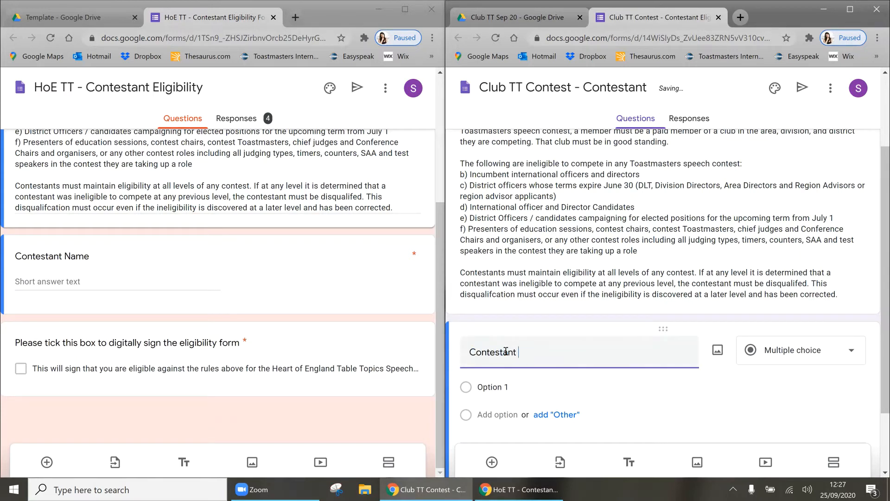
pyautogui.write('Name')
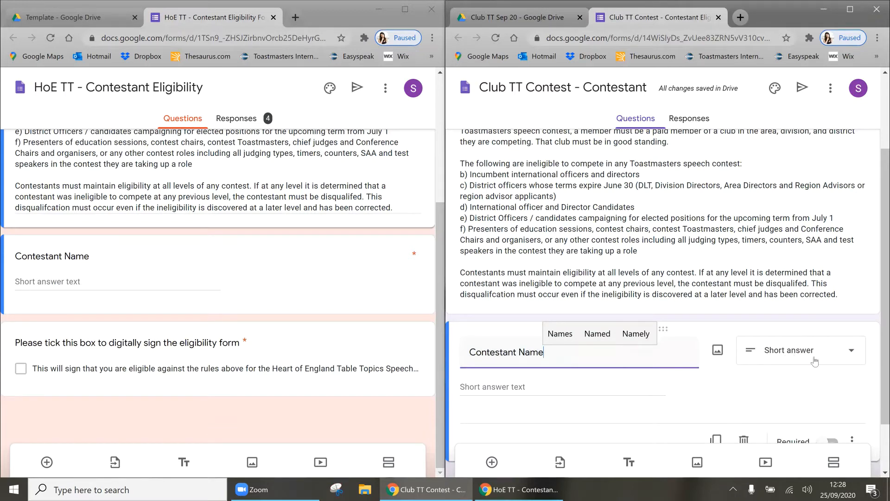
pyautogui.click(815, 357)
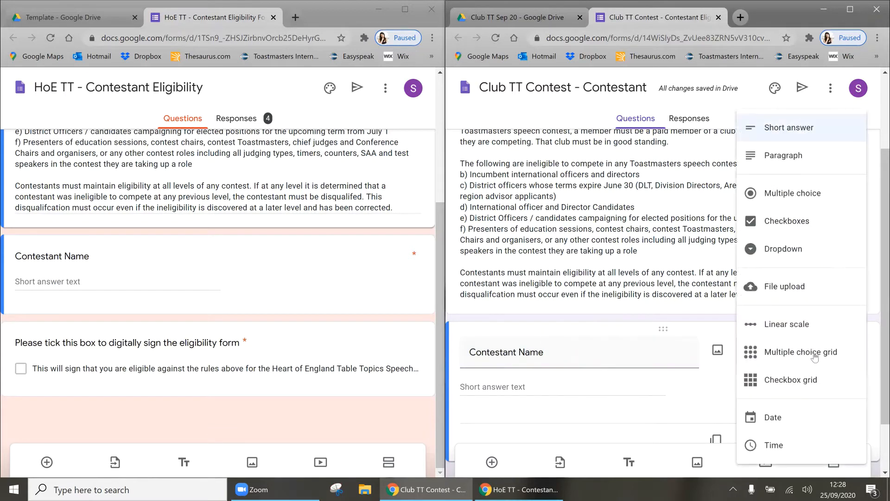
pyautogui.click(775, 131)
# Step: Add a second question and paste the original sign-box question title into it
pyautogui.scroll(-2, 557, 326)
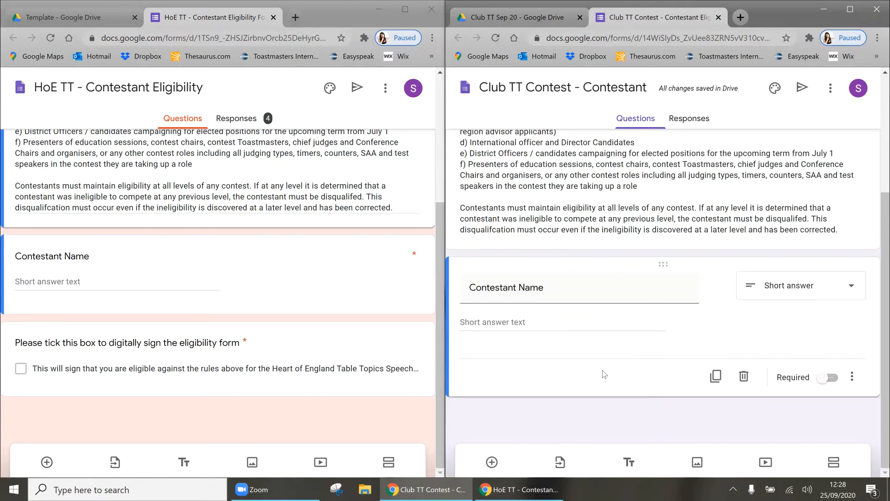
pyautogui.click(492, 469)
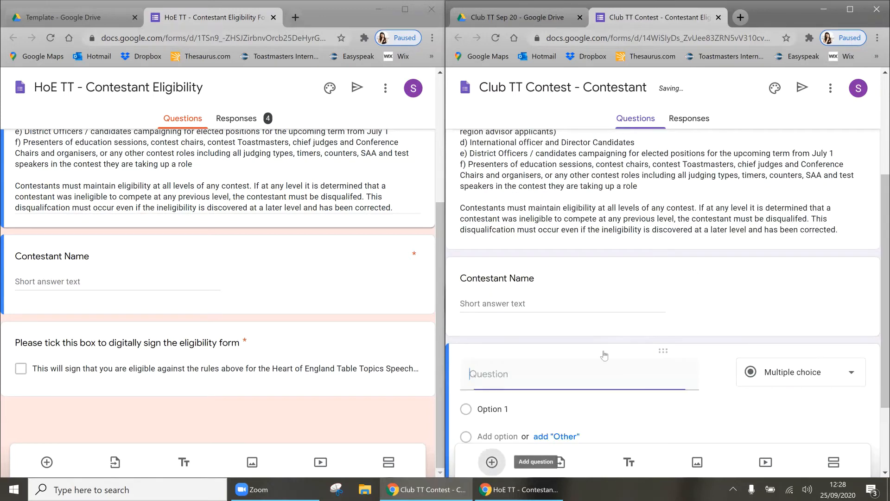
pyautogui.click(691, 282)
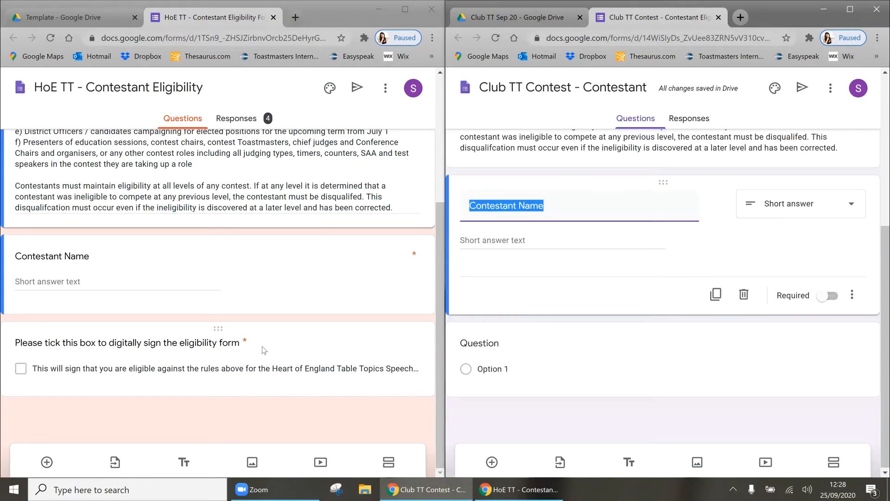
pyautogui.click(232, 345)
pyautogui.click(231, 346)
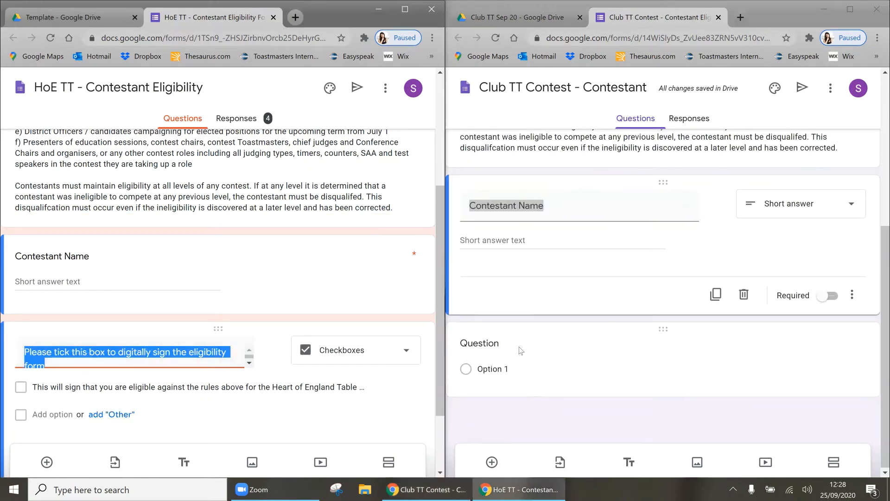
pyautogui.click(501, 344)
pyautogui.hotkey('ctrl', 'v')
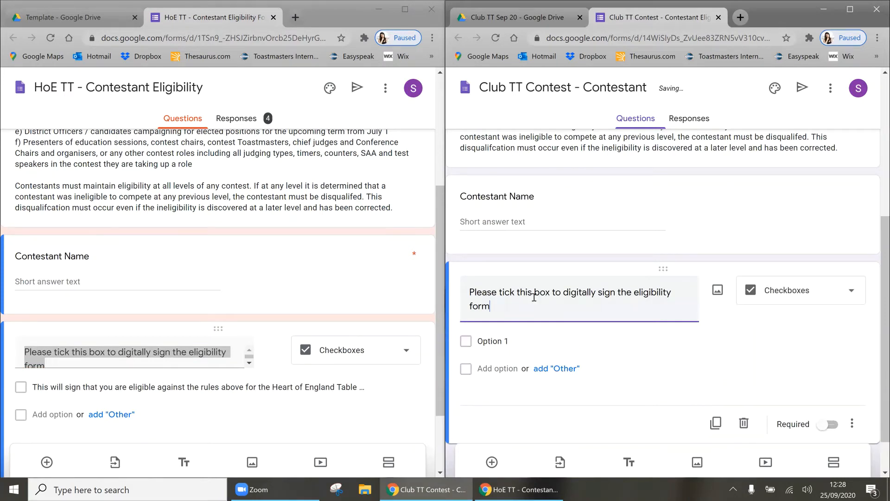
# Step: Paste the signing text into Option 1, changing Heart of England to Example Club and the date to 29th
pyautogui.tripleClick(240, 386)
pyautogui.hotkey('ctrl', 'c')
pyautogui.click(515, 342)
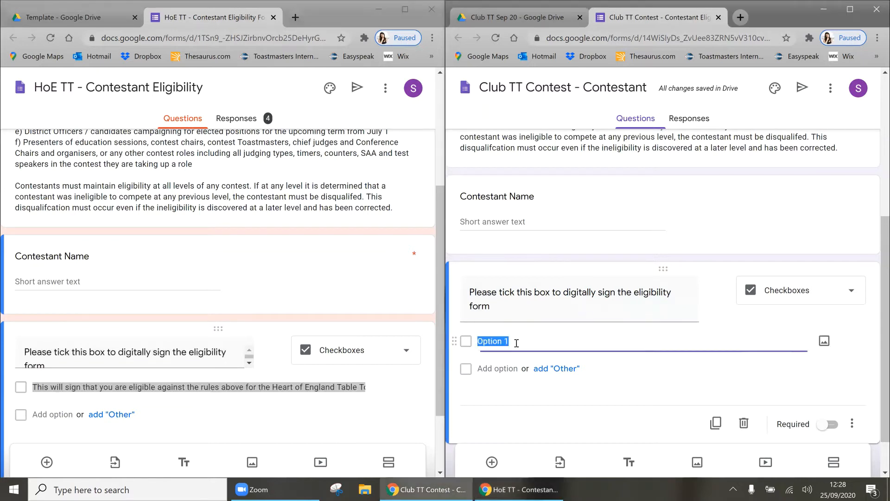
pyautogui.hotkey('ctrl', 'v')
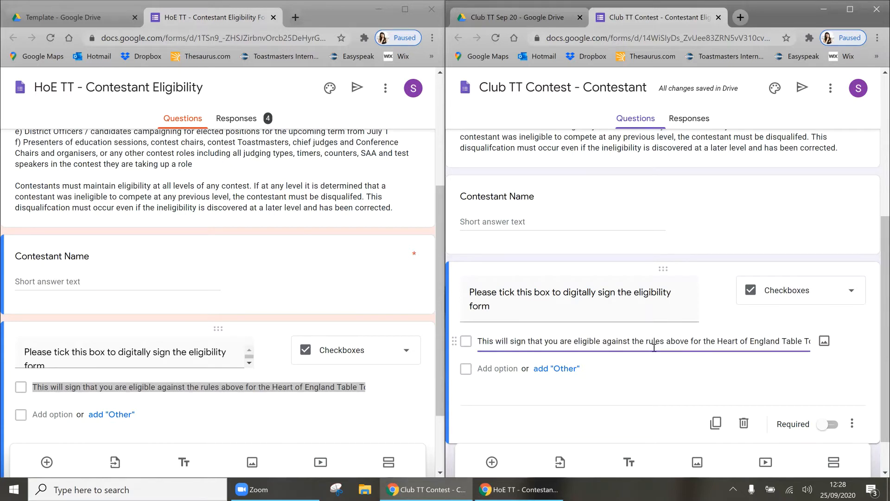
pyautogui.doubleClick(727, 340)
pyautogui.hotkey('ctrl', 'shift', 'Right')
pyautogui.hotkey('ctrl', 'shift', 'Right')
pyautogui.write('Ex')
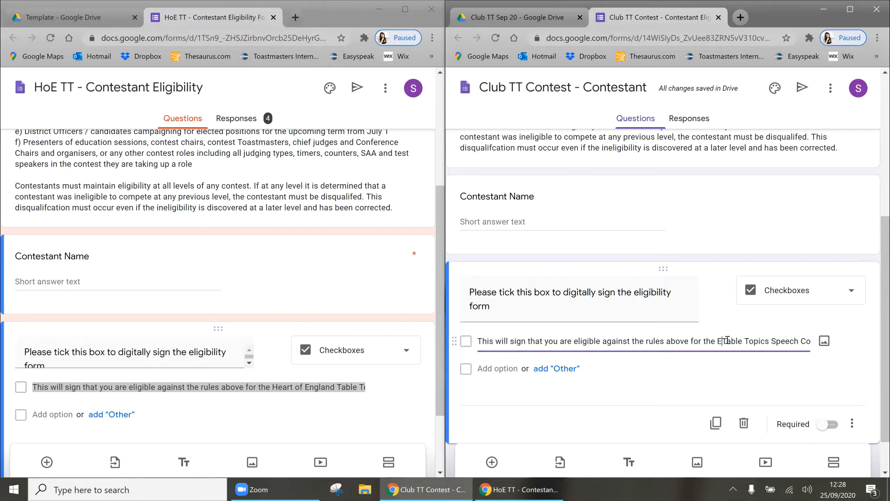
pyautogui.write('ample CL')
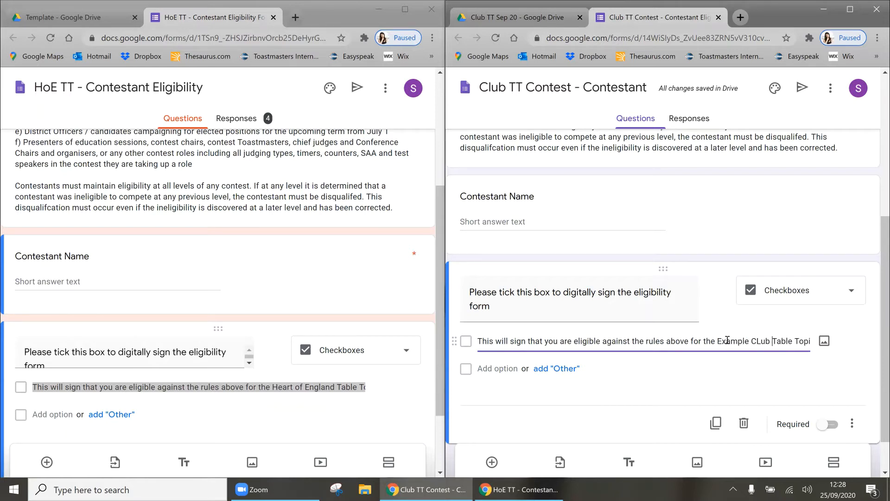
pyautogui.write('ub')
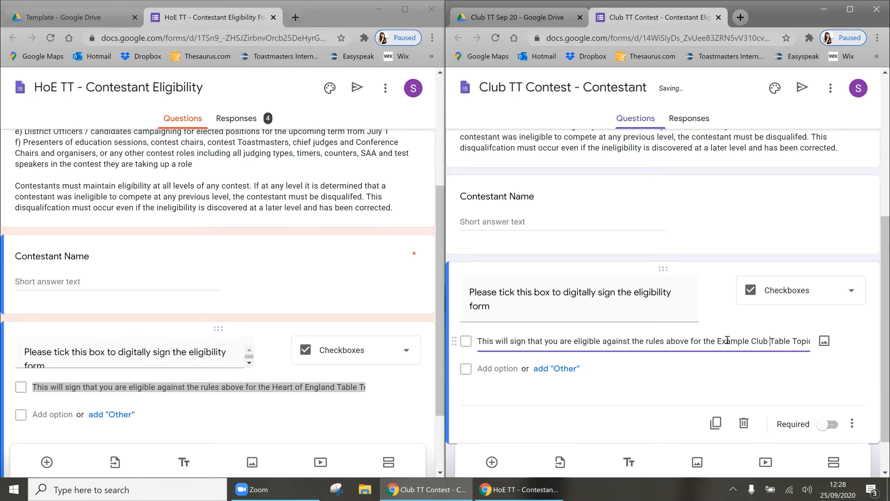
pyautogui.hotkey('ctrl', 'Right')
pyautogui.hotkey('ctrl', 'Right')
pyautogui.hotkey('ctrl', 'Right')
pyautogui.hotkey('ctrl', 'Right')
pyautogui.hotkey('ctrl', 'Right')
pyautogui.hotkey('ctrl', 'Right')
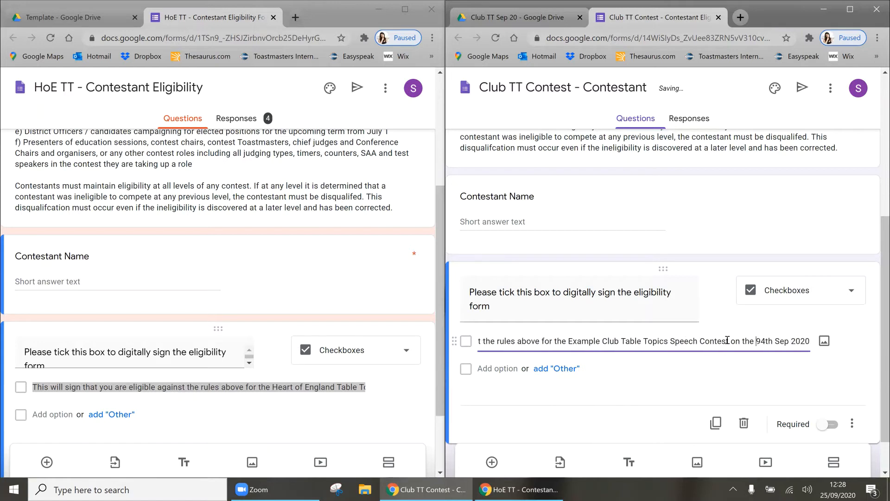
pyautogui.press('Delete')
pyautogui.press('Delete')
pyautogui.write('29.')
pyautogui.click(700, 261)
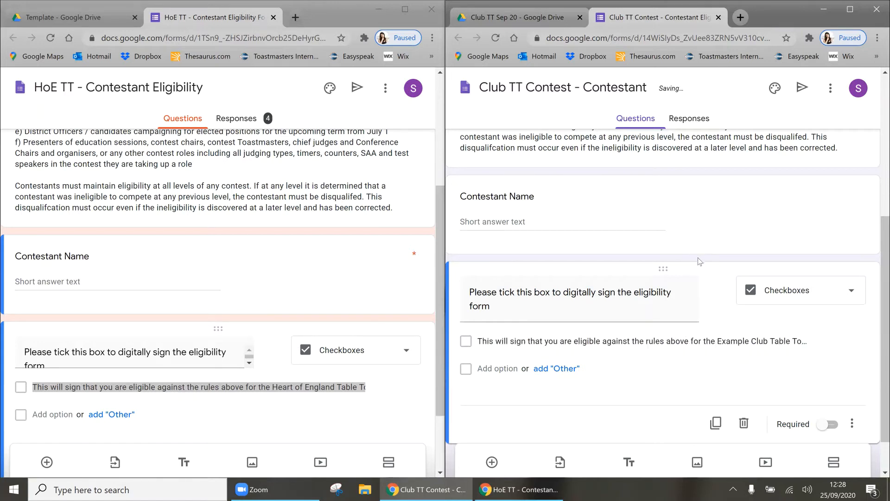
# Step: Maximize the window and preview the Contestant Eligibility Form as respondents see it
pyautogui.click(849, 9)
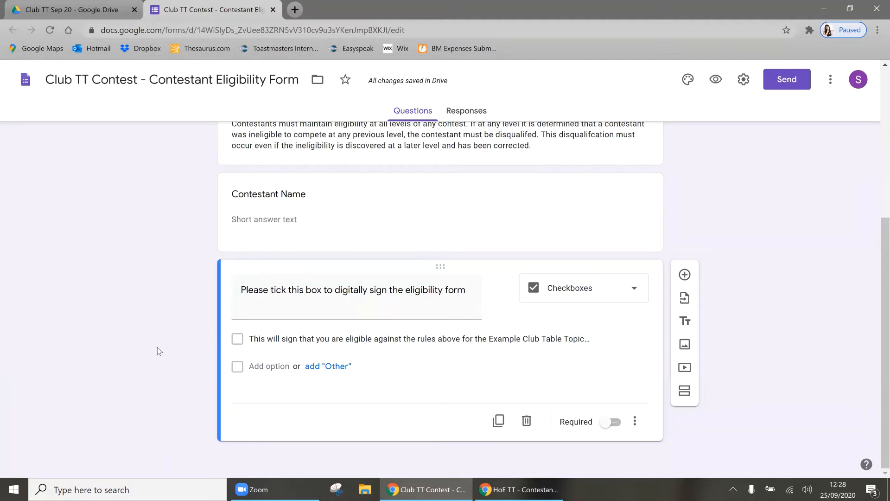
pyautogui.click(715, 81)
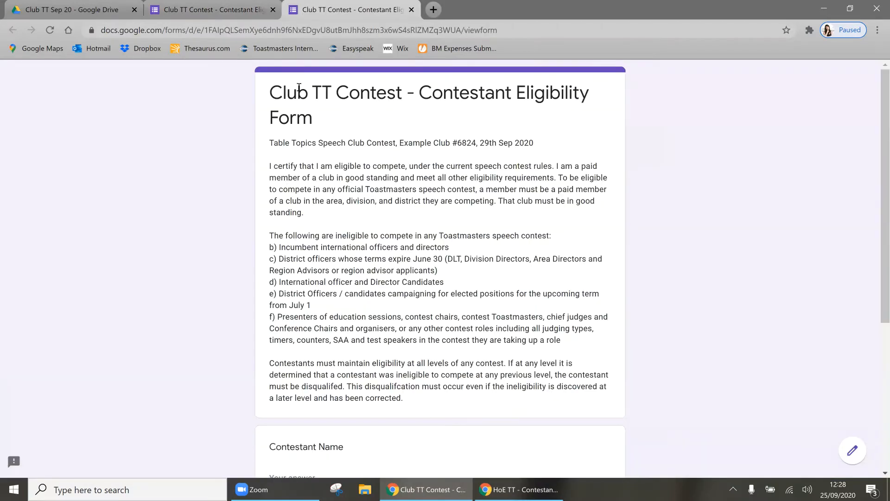
pyautogui.scroll(-5, 321, 327)
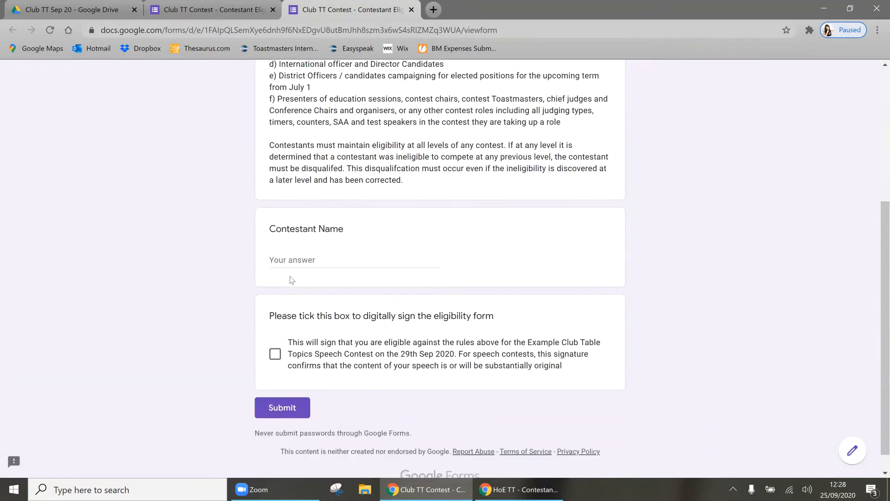
pyautogui.click(412, 9)
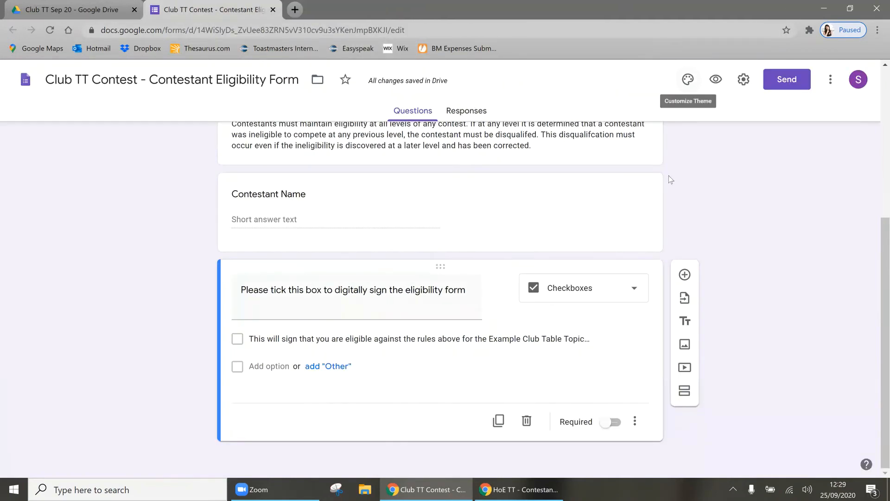
# Step: Set the form's theme colour to red
pyautogui.click(689, 82)
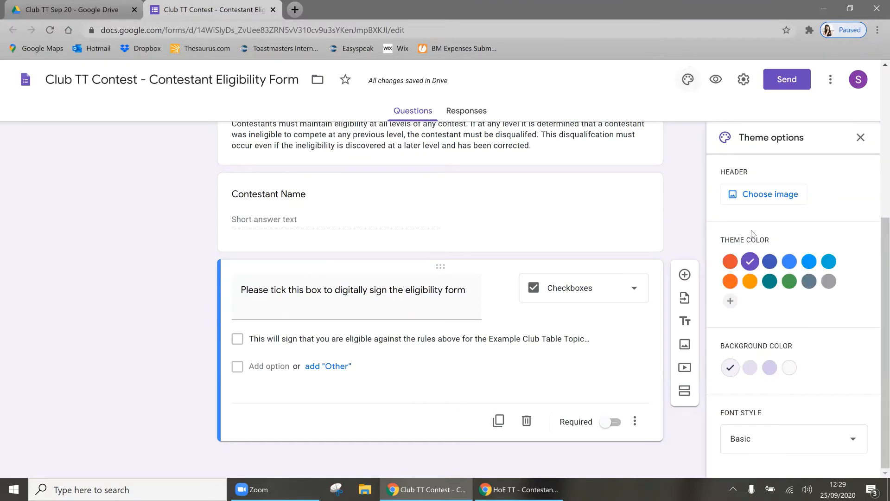
pyautogui.click(731, 263)
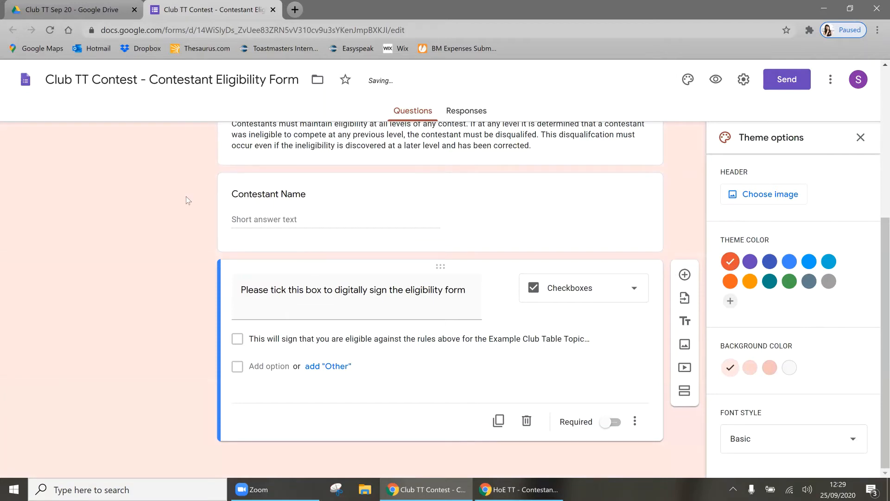
pyautogui.click(862, 137)
pyautogui.scroll(5, 714, 182)
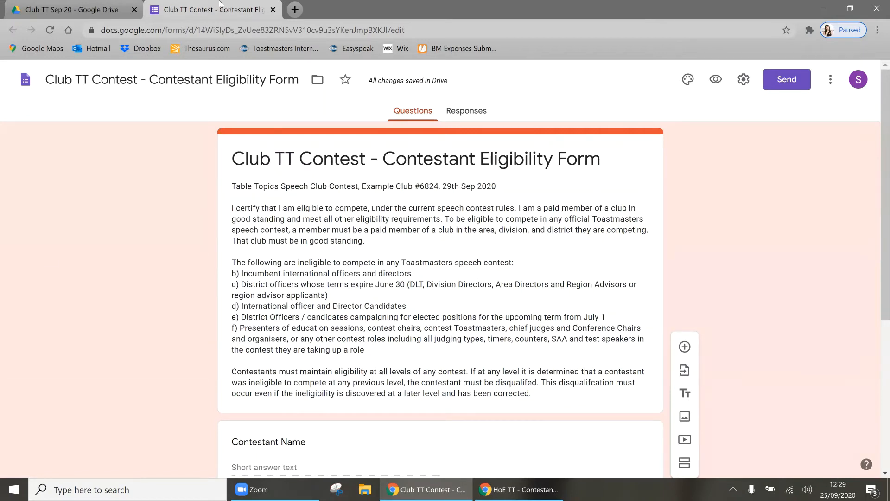
# Step: Close the form tabs and snap the Club TT Sep 20 Drive window to the right half
pyautogui.click(98, 6)
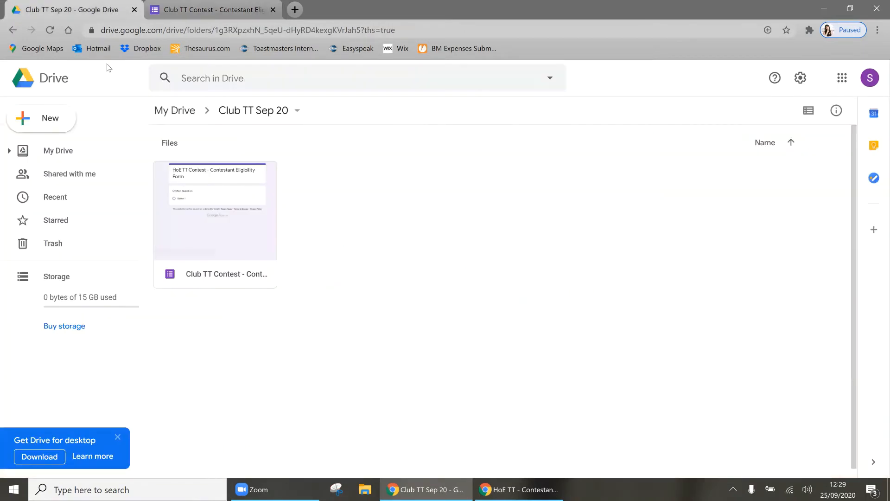
pyautogui.click(49, 31)
pyautogui.doubleClick(218, 238)
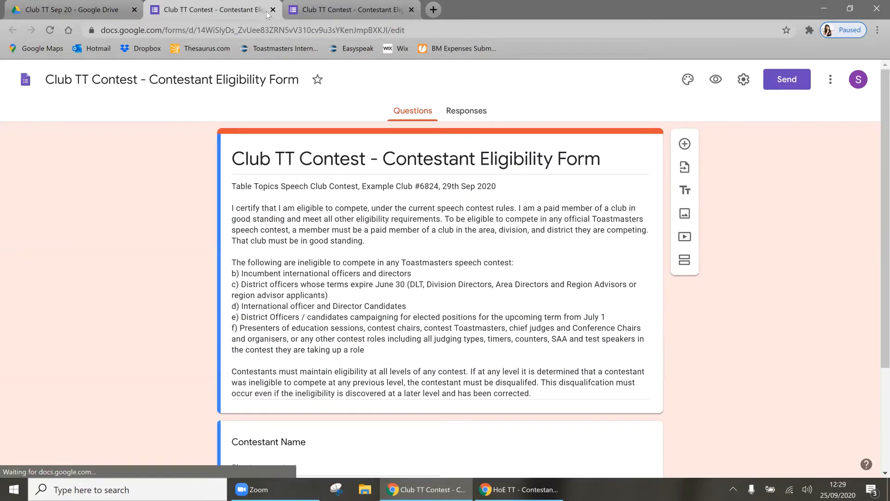
pyautogui.click(273, 10)
pyautogui.click(273, 11)
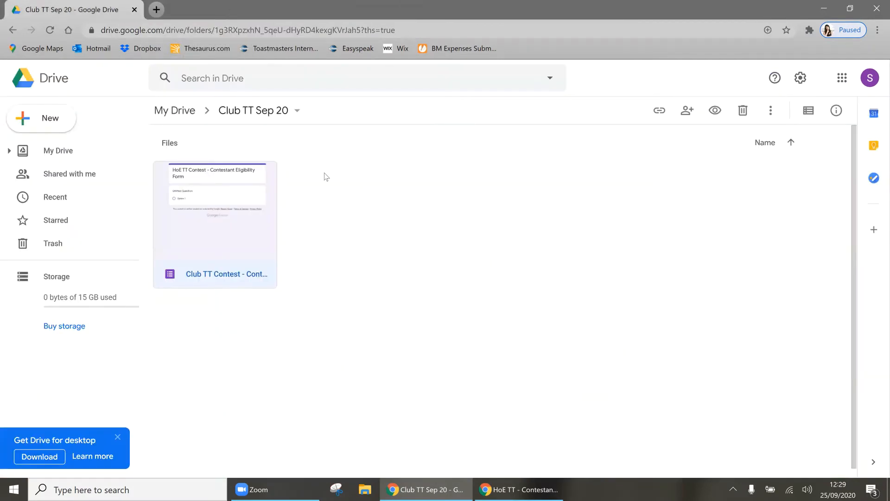
pyautogui.doubleClick(382, 5)
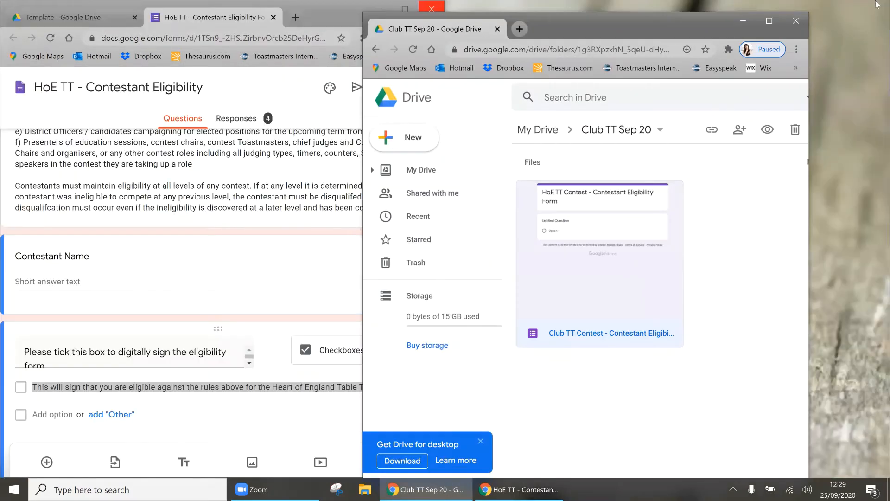
pyautogui.moveTo(649, 20); pyautogui.dragTo(879, 4)
pyautogui.doubleClick(879, 3)
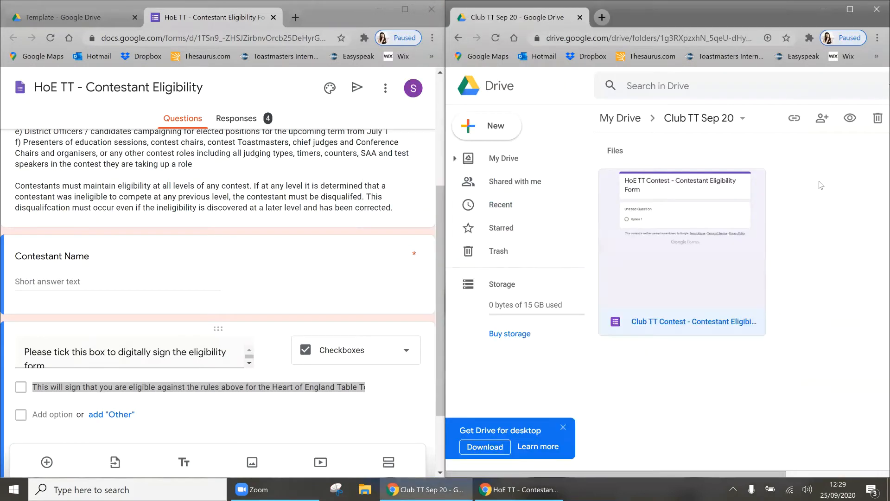
# Step: Create a new Google Form in the folder and open the HoE Judge's Certificate form on the left
pyautogui.rightClick(801, 172)
pyautogui.click(706, 320)
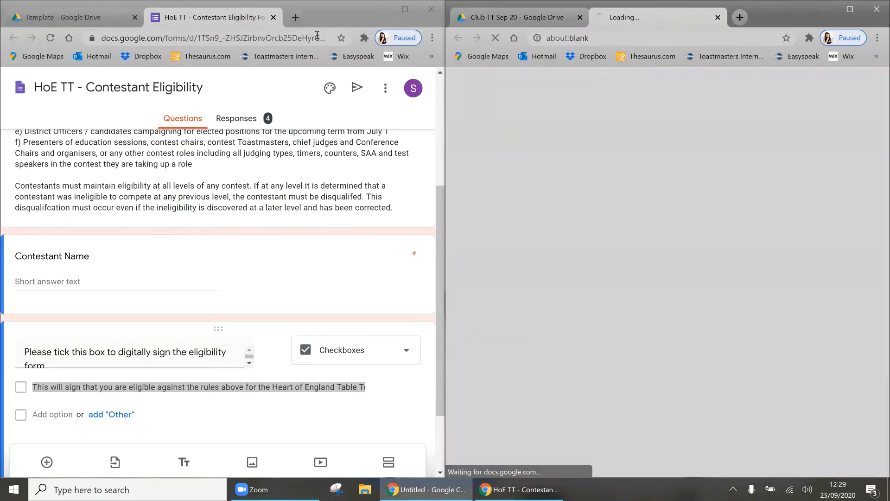
pyautogui.click(273, 18)
pyautogui.doubleClick(397, 255)
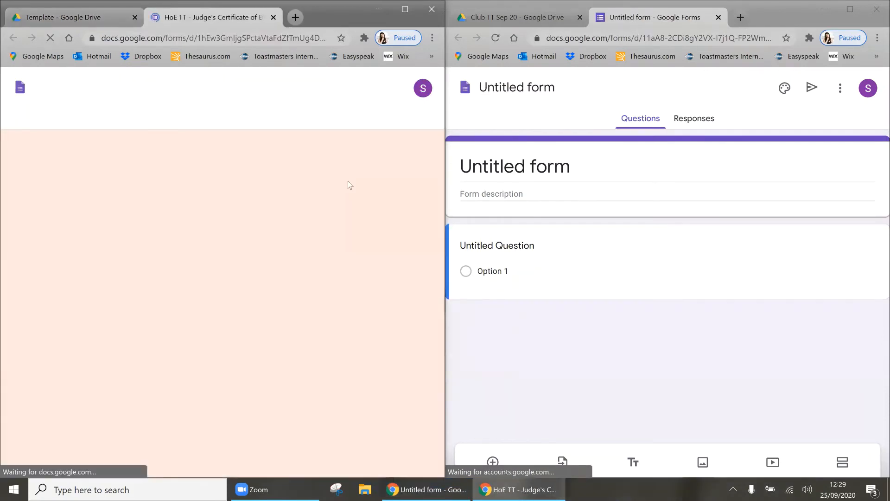
# Step: Paste the Judge's Certificate title into the new form, changing HoE to Club, and set the file name
pyautogui.click(321, 171)
pyautogui.hotkey('ctrl', 'c')
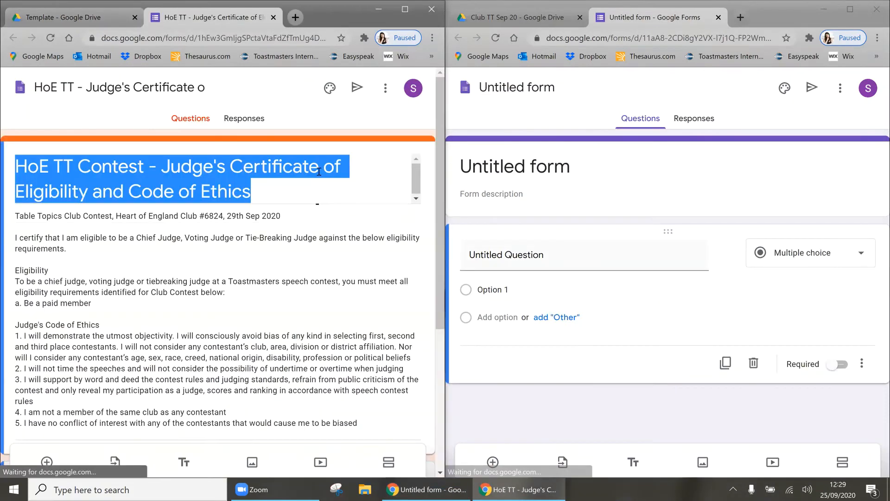
pyautogui.click(534, 172)
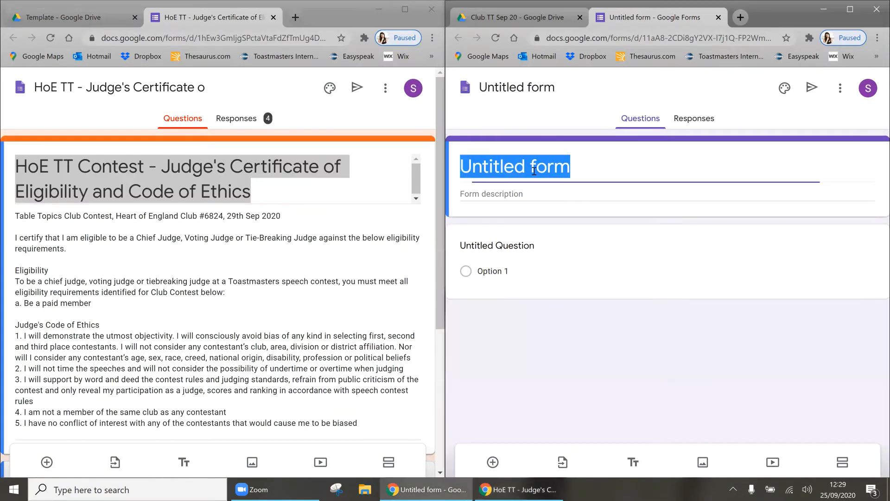
pyautogui.hotkey('ctrl', 'v')
pyautogui.click(495, 163)
pyautogui.hotkey('shift', 'Home')
pyautogui.write('Club')
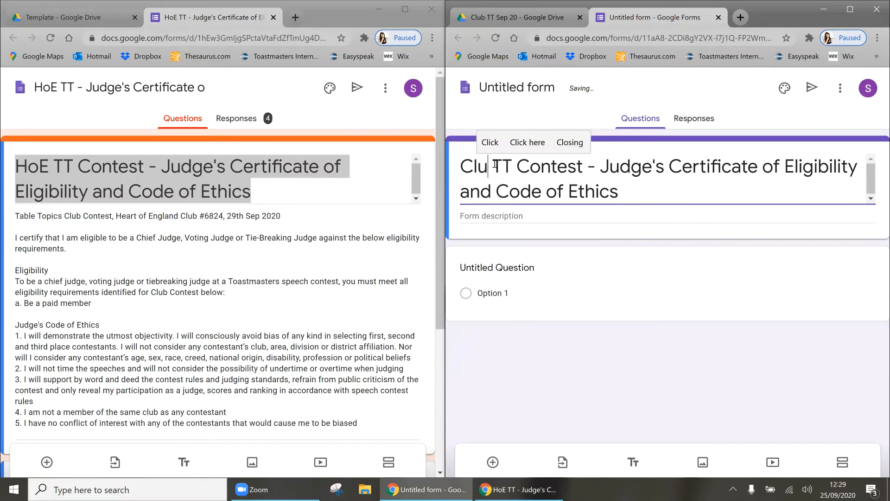
pyautogui.click(509, 89)
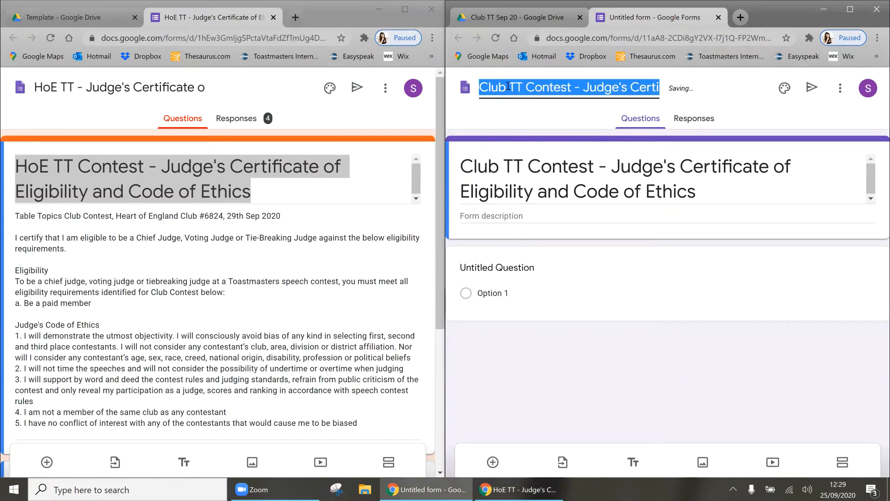
pyautogui.click(509, 89)
# Step: Copy the template description into the new form, replacing Heart of England with Example
pyautogui.click(161, 223)
pyautogui.hotkey('ctrl', 'a')
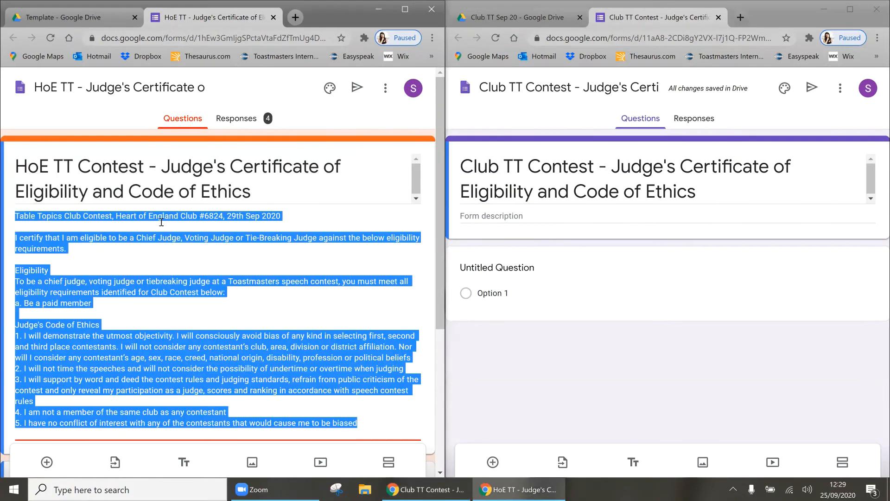
pyautogui.hotkey('ctrl', 'c')
pyautogui.click(490, 216)
pyautogui.hotkey('ctrl', 'v')
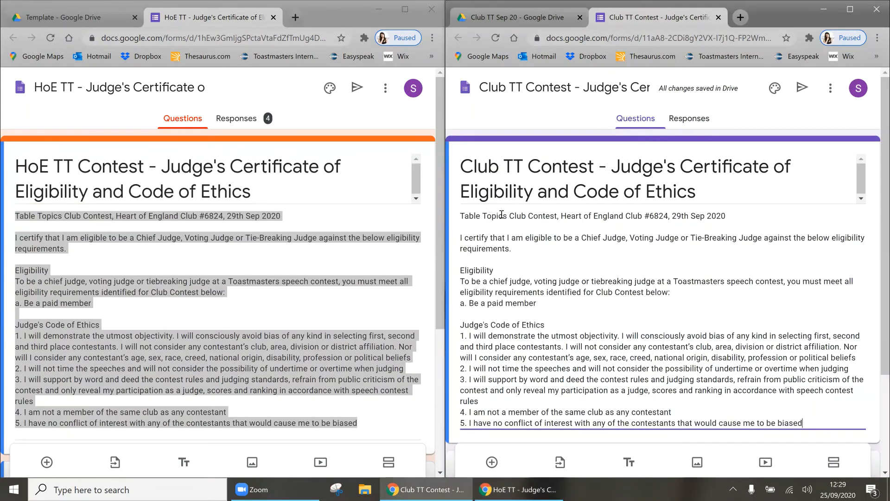
pyautogui.hotkey('ctrl', 'shift', 'Right')
pyautogui.hotkey('ctrl', 'shift', 'Right')
pyautogui.hotkey('ctrl', 'shift', 'Right')
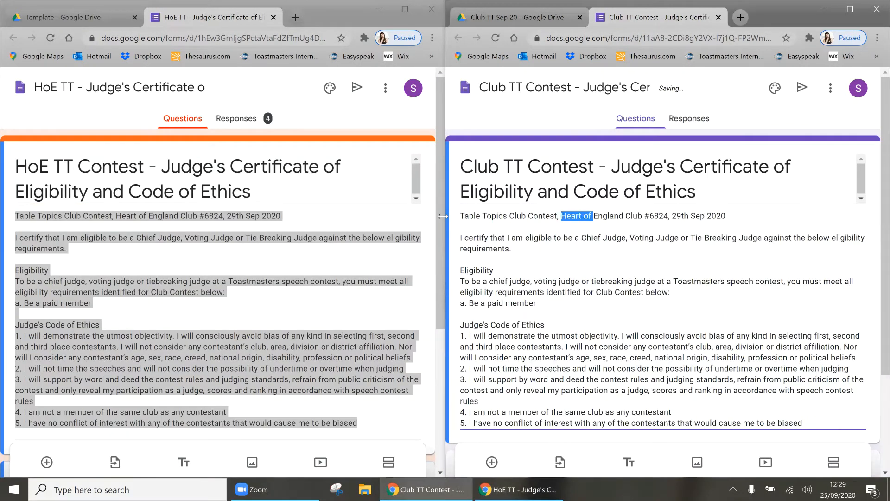
pyautogui.write('Example')
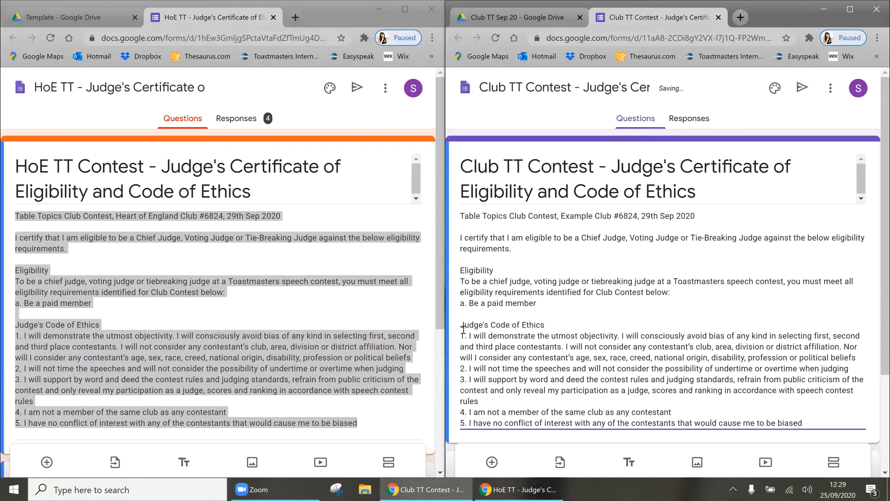
pyautogui.scroll(-3, 472, 356)
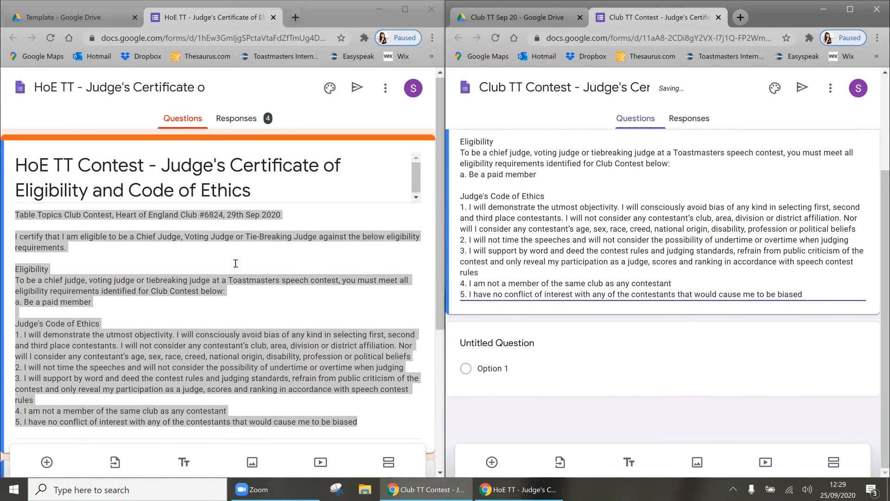
pyautogui.scroll(-5, 180, 261)
# Step: Name the first question 'Judge's Name' and add a second question with the signature question wording
pyautogui.click(510, 347)
pyautogui.write('Judg')
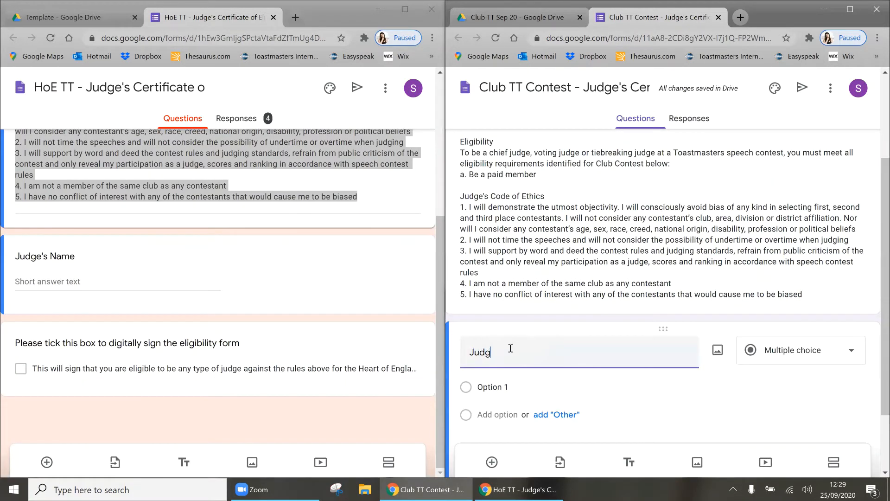
pyautogui.write("e's Name")
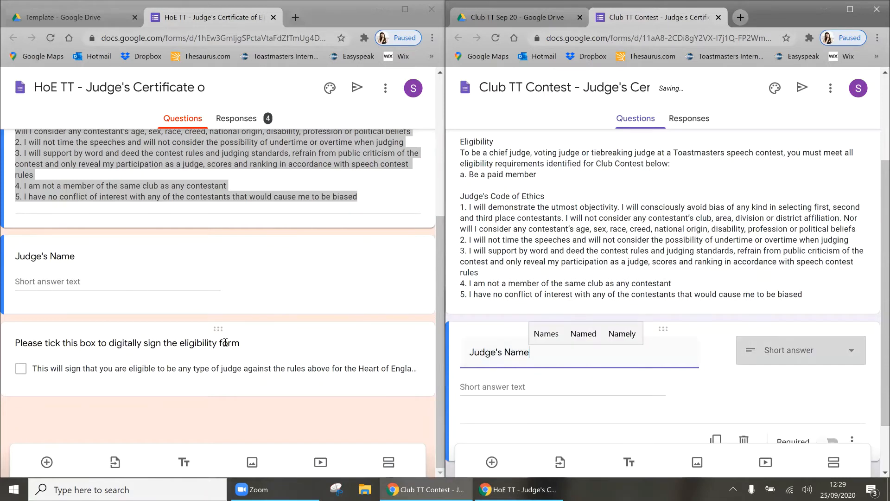
pyautogui.click(225, 345)
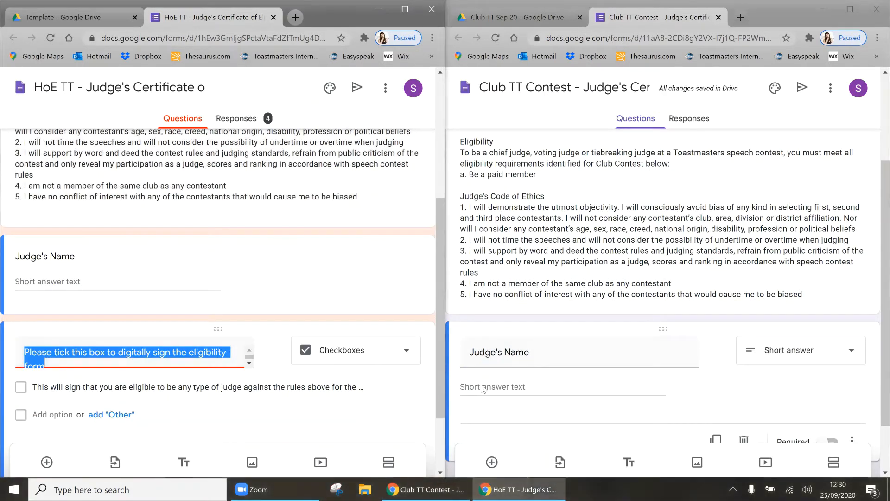
pyautogui.click(492, 462)
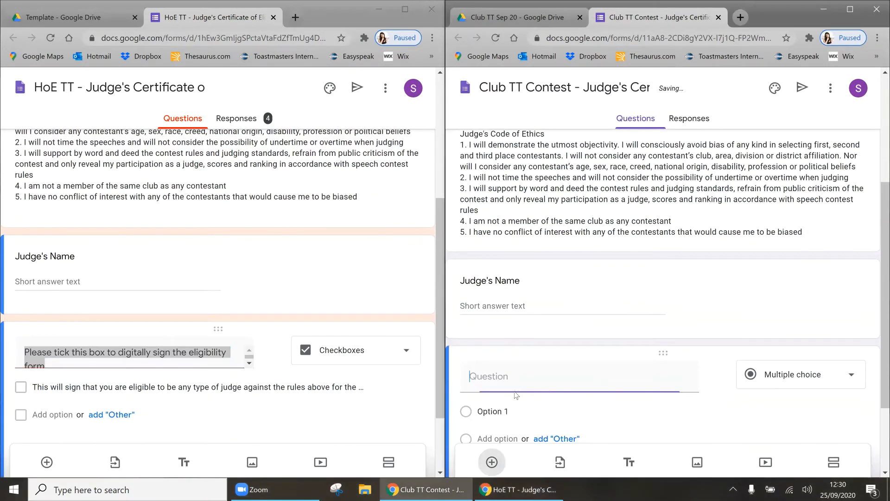
pyautogui.hotkey('ctrl', 'v')
# Step: Paste the eligibility sentence into Option 1, citing the Example Club Contest on the 29th Sep 2020
pyautogui.scroll(-2, 313, 384)
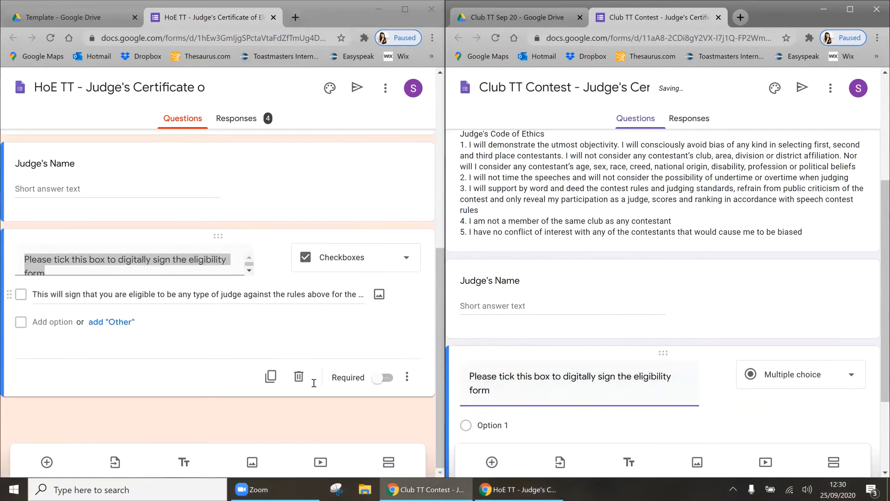
pyautogui.click(215, 298)
pyautogui.hotkey('ctrl', 'c')
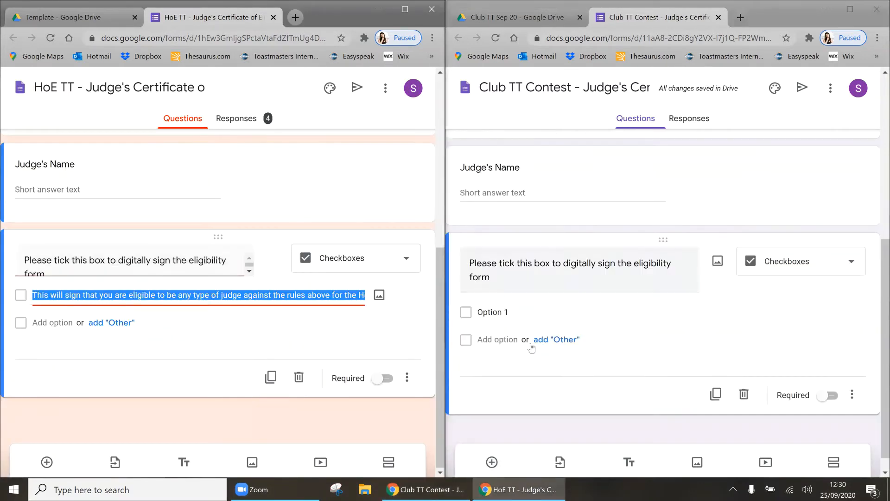
pyautogui.click(494, 312)
pyautogui.hotkey('ctrl', 'v')
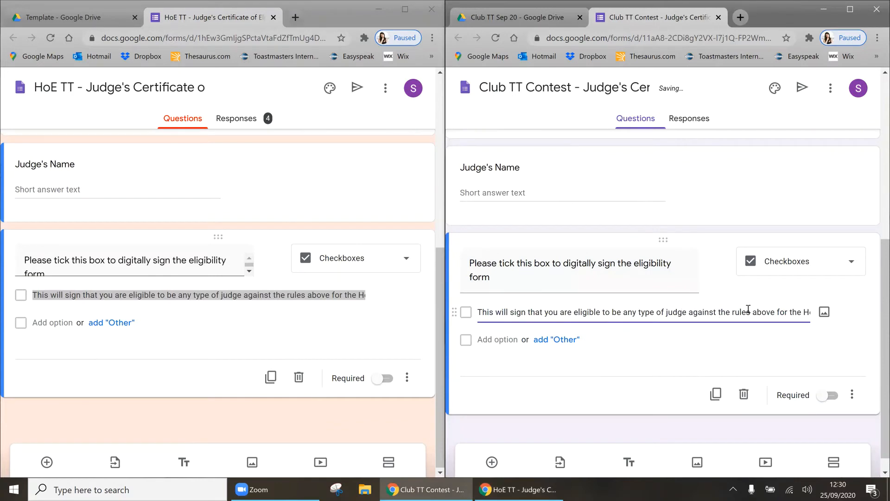
pyautogui.hotkey('shift', 'End')
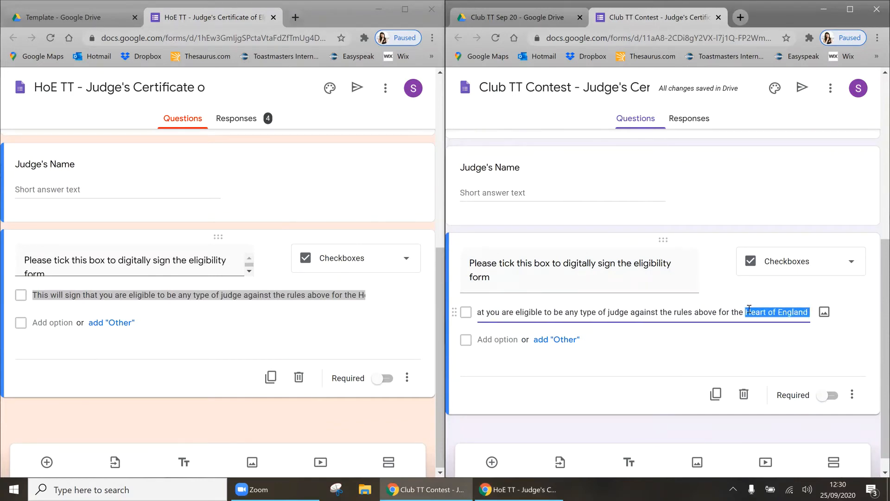
pyautogui.write('Example Club Contest on ')
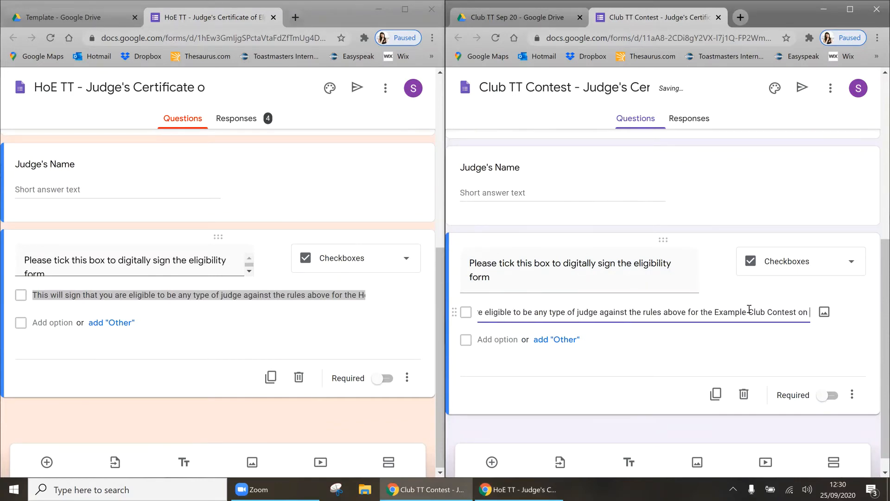
pyautogui.write('the 29th Sep 2020 and that you will uphold the')
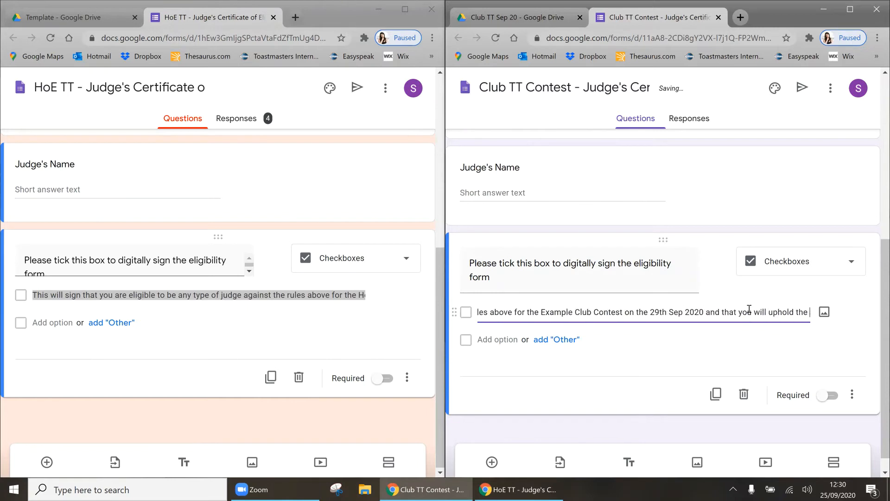
pyautogui.click(689, 234)
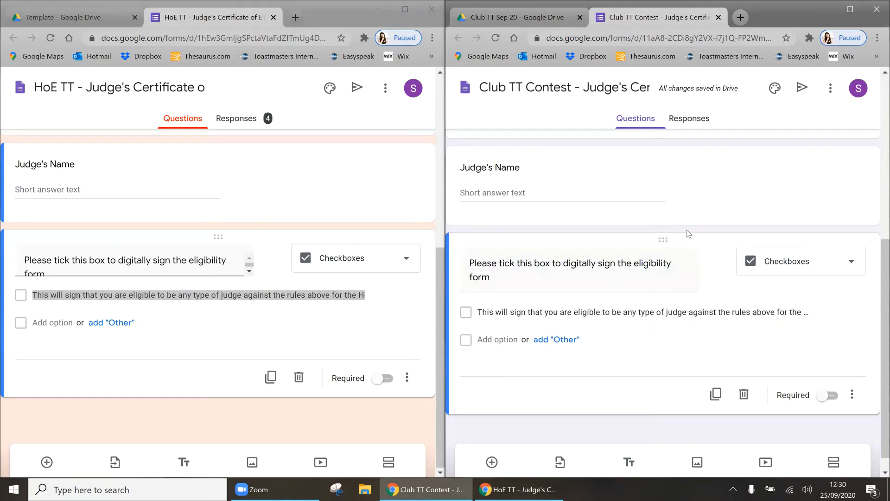
# Step: Make both questions required and try an orange theme colour
pyautogui.click(828, 395)
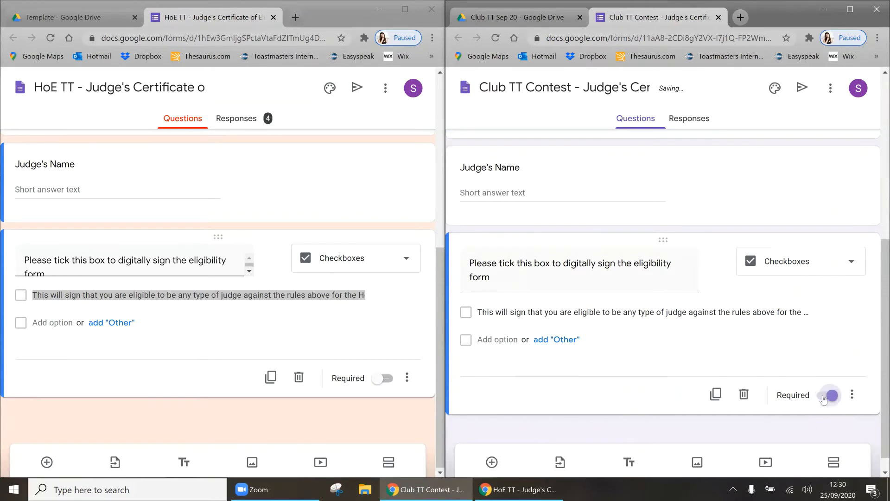
pyautogui.click(813, 204)
pyautogui.click(829, 281)
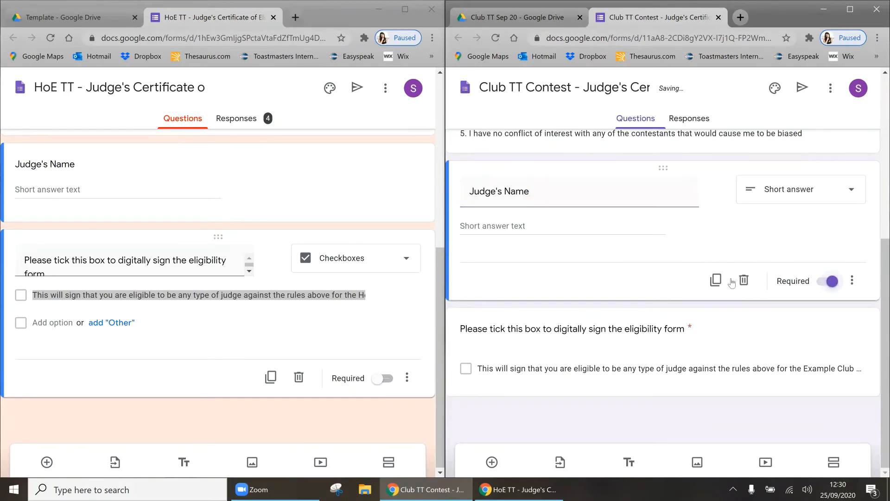
pyautogui.click(775, 88)
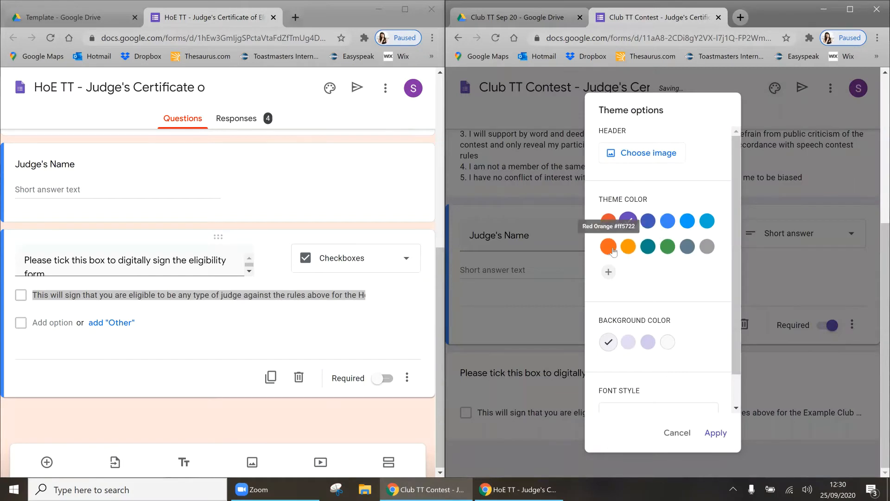
pyautogui.click(628, 246)
# Step: Dismiss the theme options unchanged and close the finished Judge's Certificate form
pyautogui.click(522, 200)
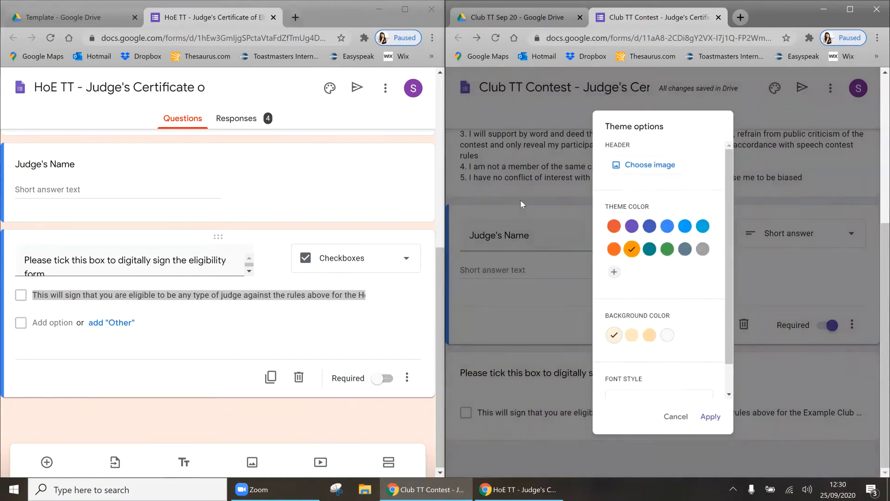
pyautogui.scroll(-1, 677, 316)
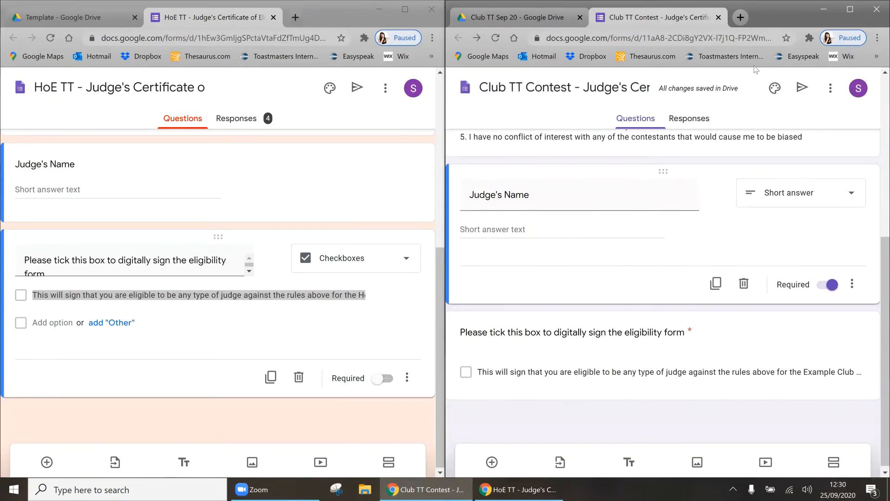
pyautogui.click(718, 18)
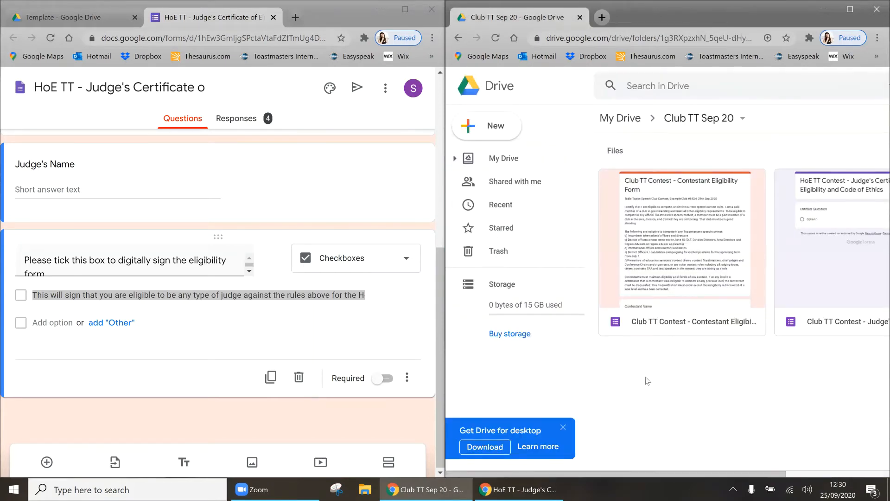
# Step: Create a new blank Google Form in the folder and open the HoE TT - Judge's Results template beside it
pyautogui.rightClick(648, 381)
pyautogui.click(708, 341)
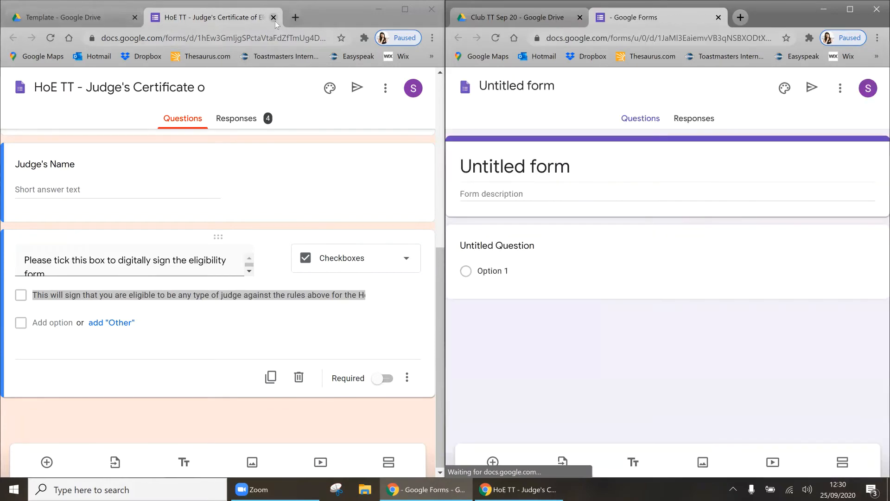
pyautogui.click(275, 21)
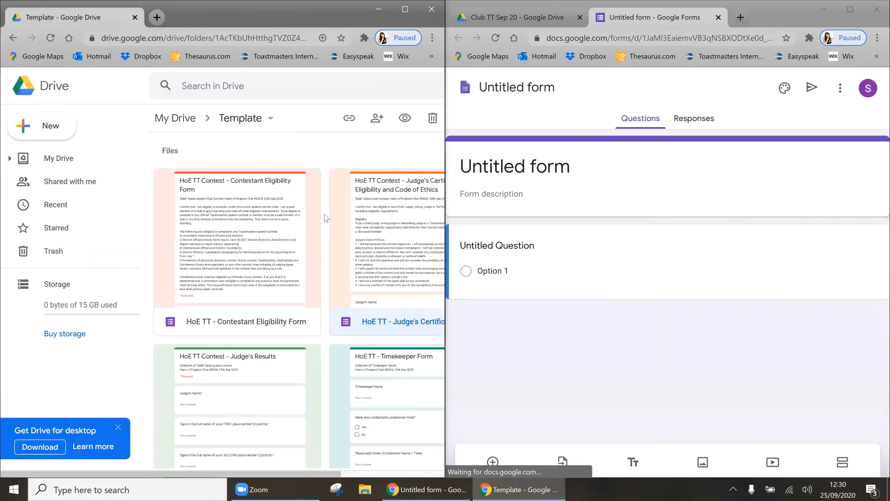
pyautogui.doubleClick(248, 375)
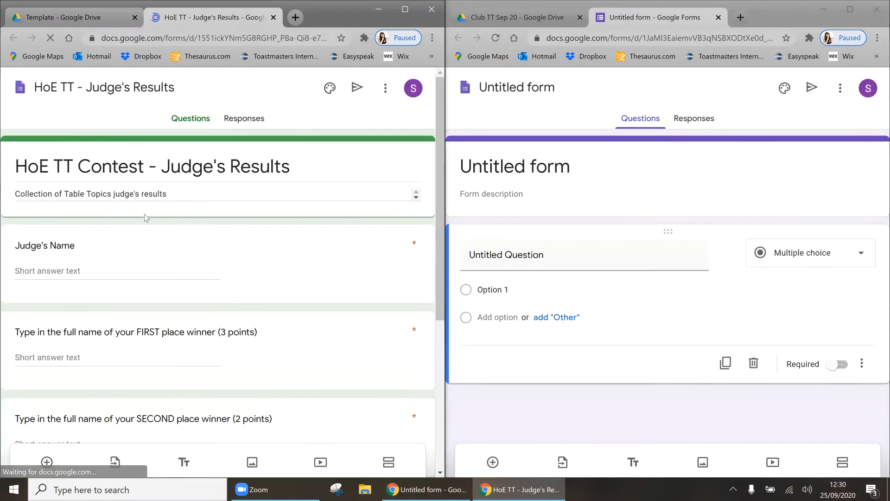
# Step: Title the new form 'Club TT Contest - Judge's Results' and name the file to match
pyautogui.hotkey('ctrl', 'c')
pyautogui.click(515, 166)
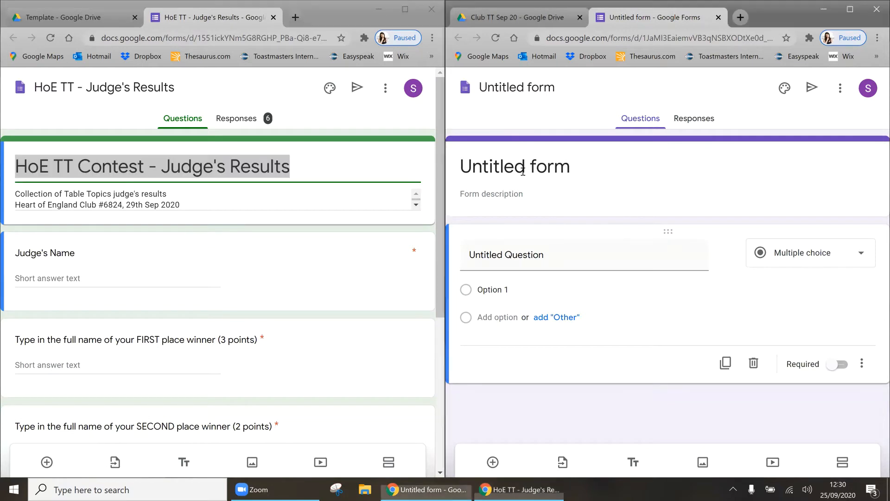
pyautogui.hotkey('ctrl', 'v')
pyautogui.moveTo(499, 166); pyautogui.dragTo(443, 163)
pyautogui.write('Club')
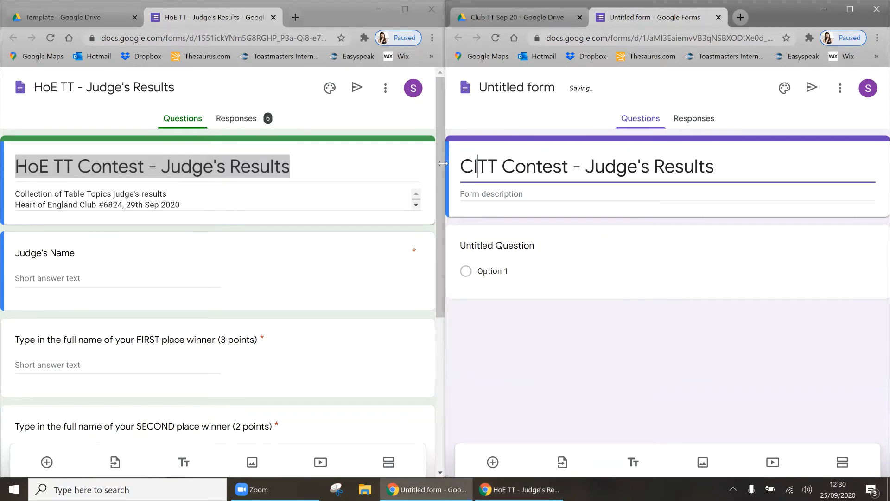
pyautogui.click(485, 87)
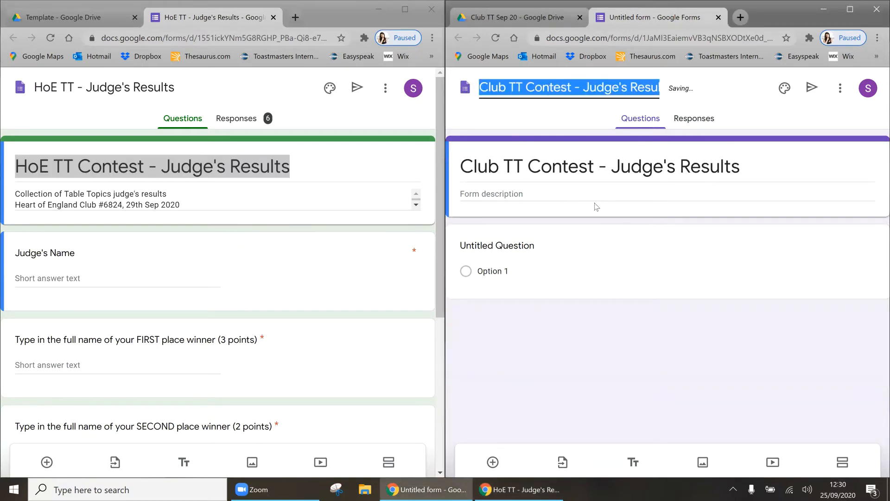
# Step: Copy the template's description into the new form, replacing 'Heart of England' with 'Example'
pyautogui.click(164, 200)
pyautogui.hotkey('ctrl', 'a')
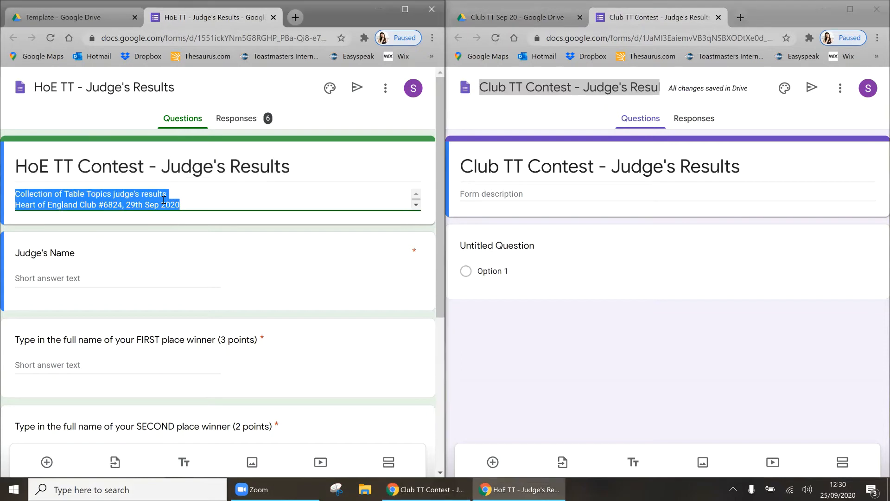
pyautogui.hotkey('ctrl', 'c')
pyautogui.click(511, 193)
pyautogui.hotkey('ctrl', 'v')
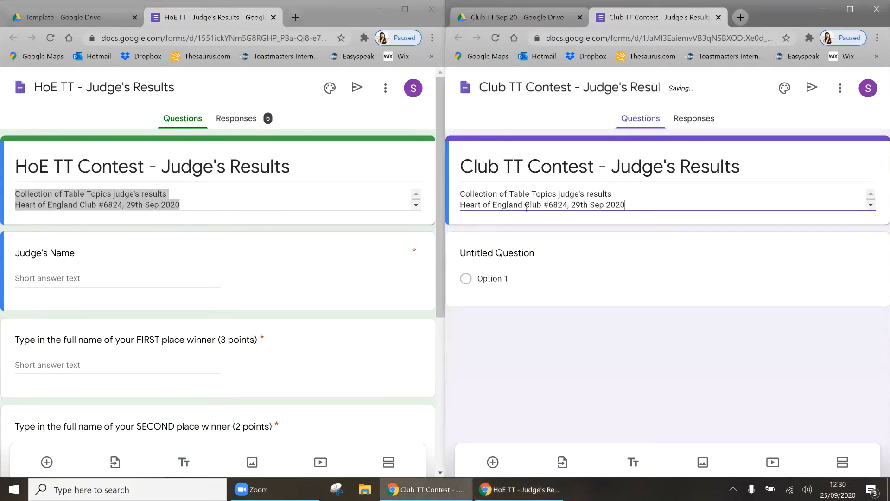
pyautogui.hotkey('ctrl', 'shift', 'Left')
pyautogui.hotkey('ctrl', 'shift', 'Left')
pyautogui.hotkey('ctrl', 'shift', 'Left')
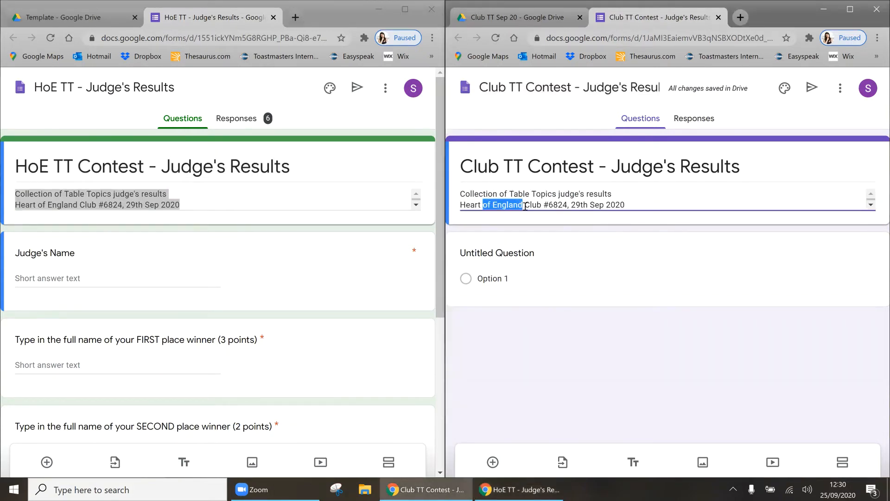
pyautogui.write('Example')
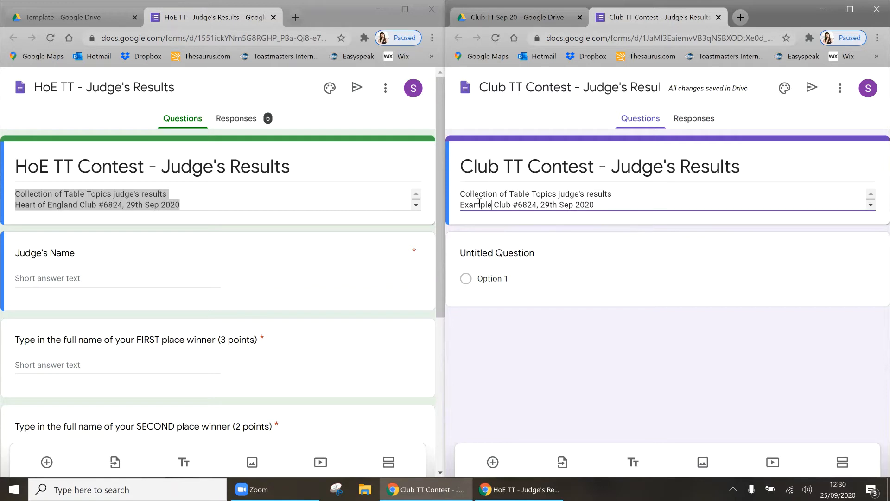
# Step: Rename the first question to 'Judge's Name' and make it required
pyautogui.click(519, 255)
pyautogui.press('Home')
pyautogui.write("Judge's")
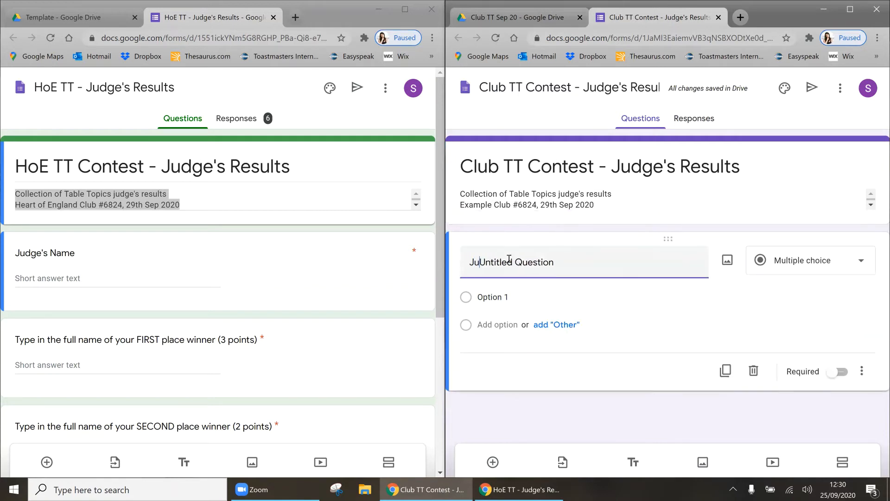
pyautogui.write(' Name')
pyautogui.hotkey('shift', 'End')
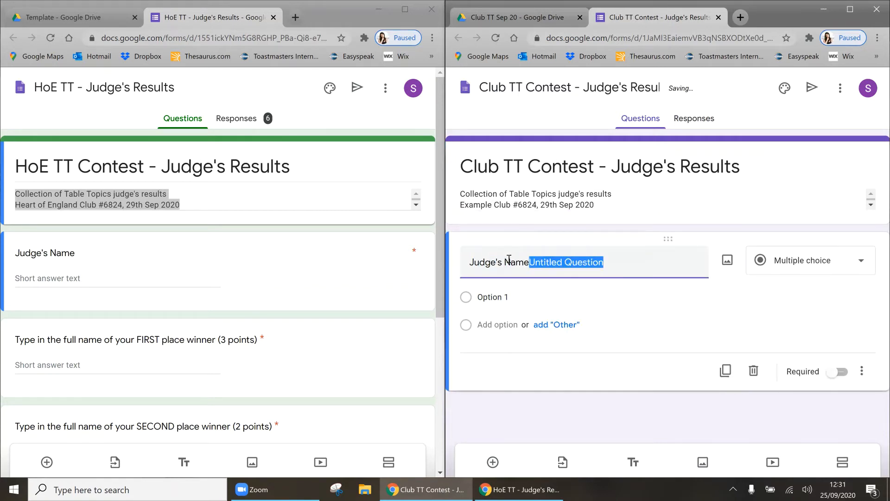
pyautogui.press('Delete')
pyautogui.click(840, 352)
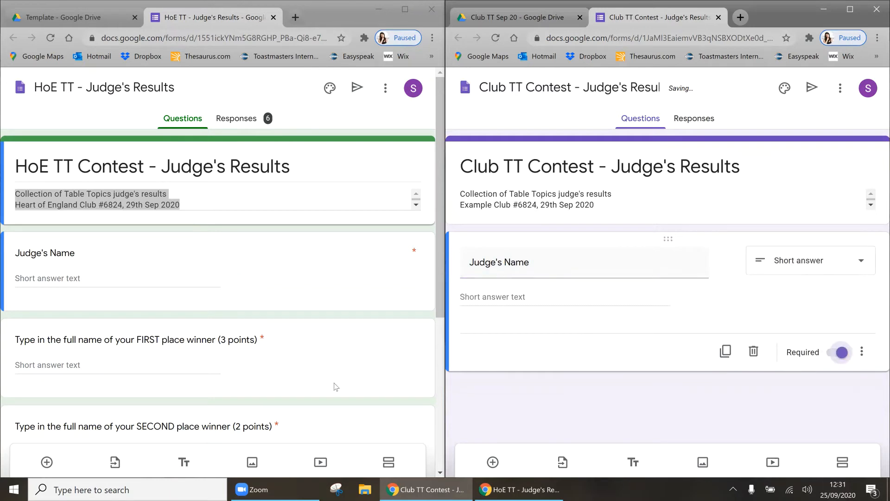
# Step: Add a required 'FIRST place winner (3 points)' question pasted from the template
pyautogui.click(274, 343)
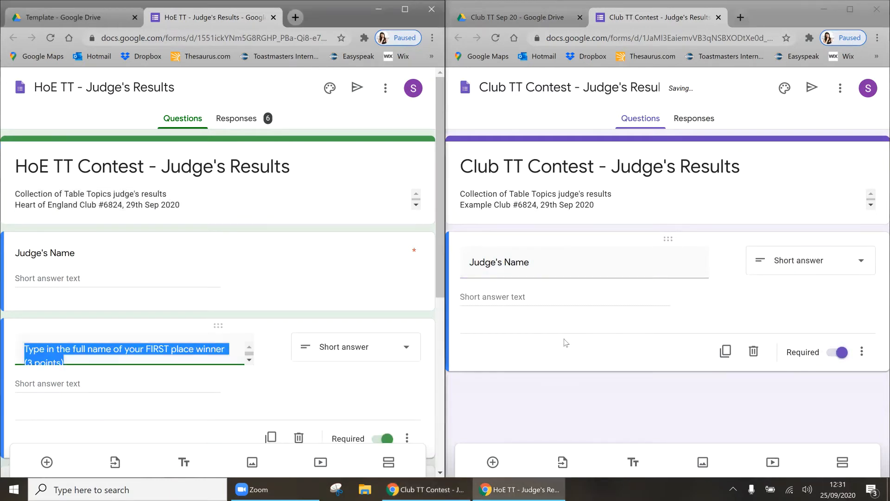
pyautogui.click(529, 389)
pyautogui.click(493, 462)
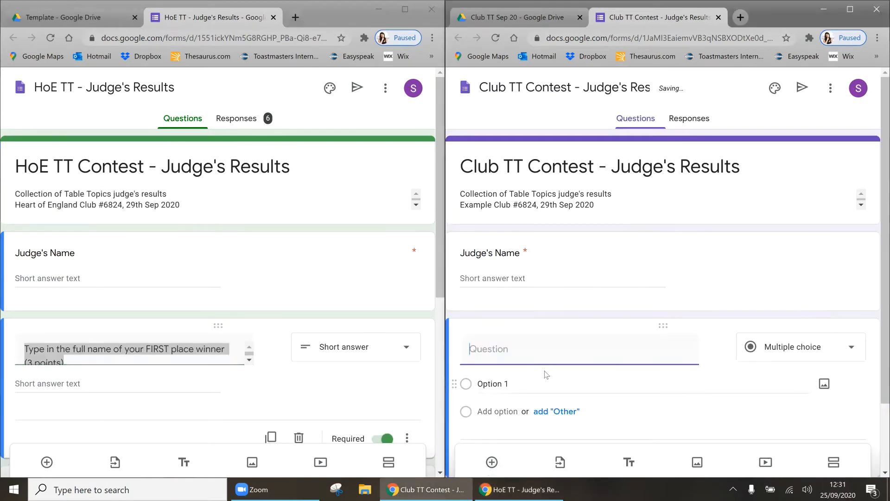
pyautogui.hotkey('ctrl', 'v')
pyautogui.scroll(-1, 519, 433)
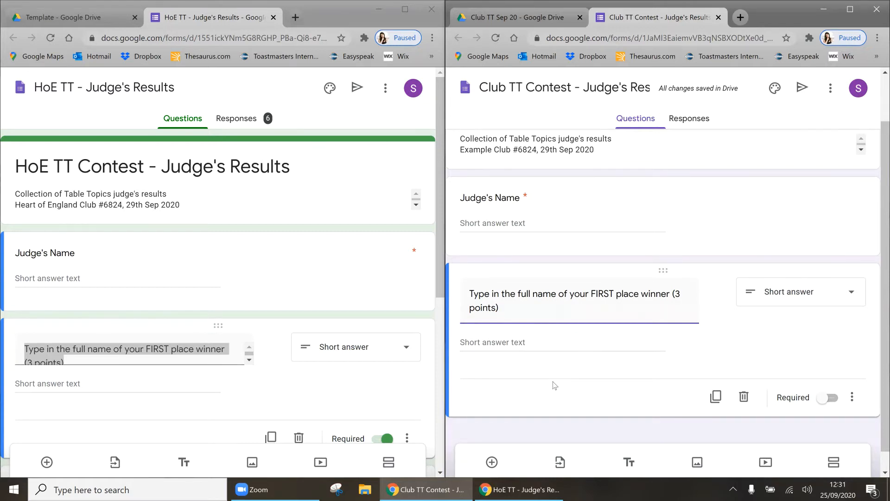
pyautogui.scroll(-2, 220, 378)
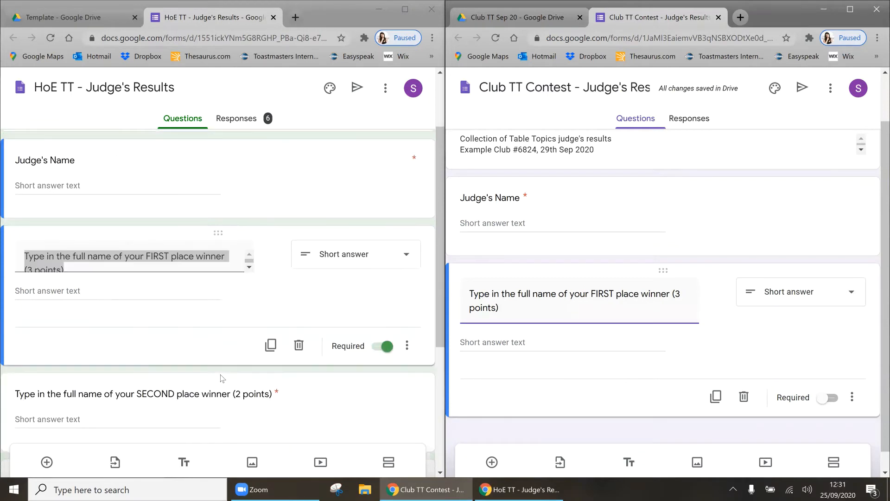
pyautogui.click(189, 378)
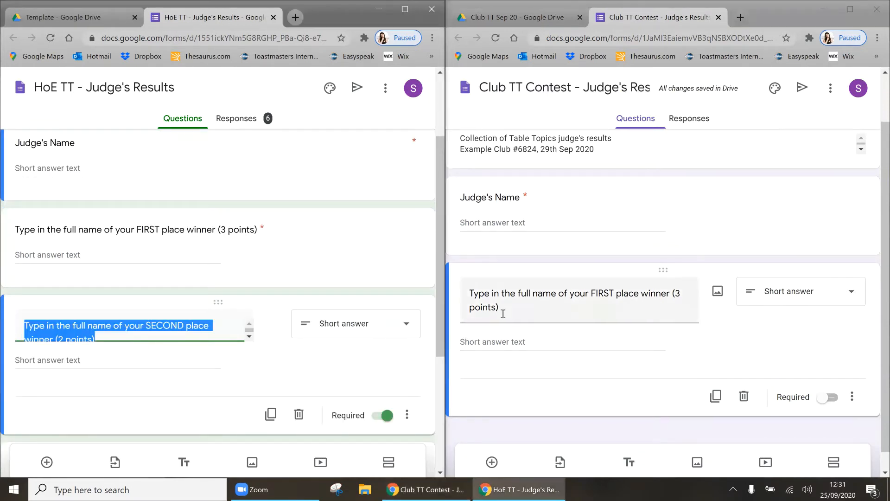
pyautogui.scroll(-1, 556, 348)
pyautogui.click(820, 378)
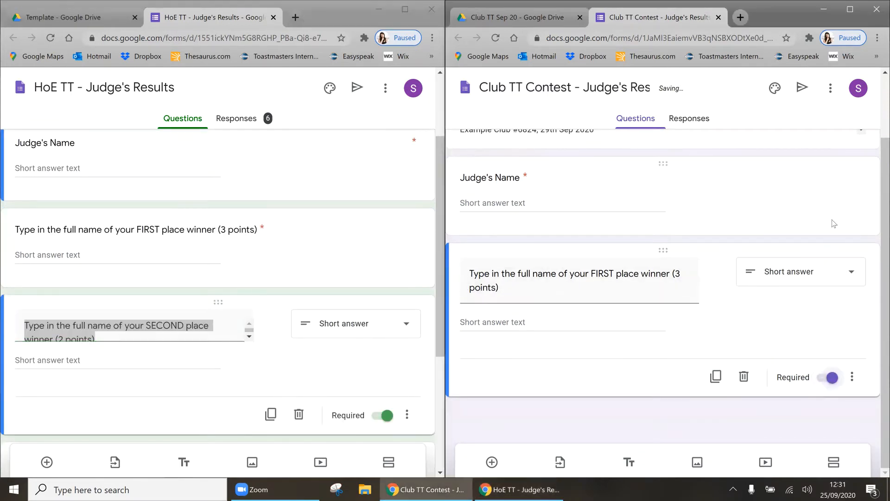
pyautogui.click(505, 178)
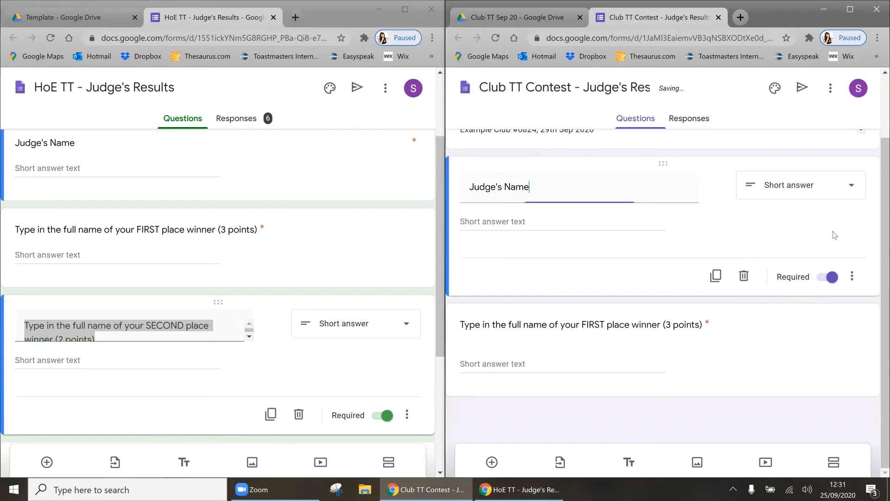
# Step: Add a required SECOND place (2 points) question and move it below FIRST place
pyautogui.click(492, 462)
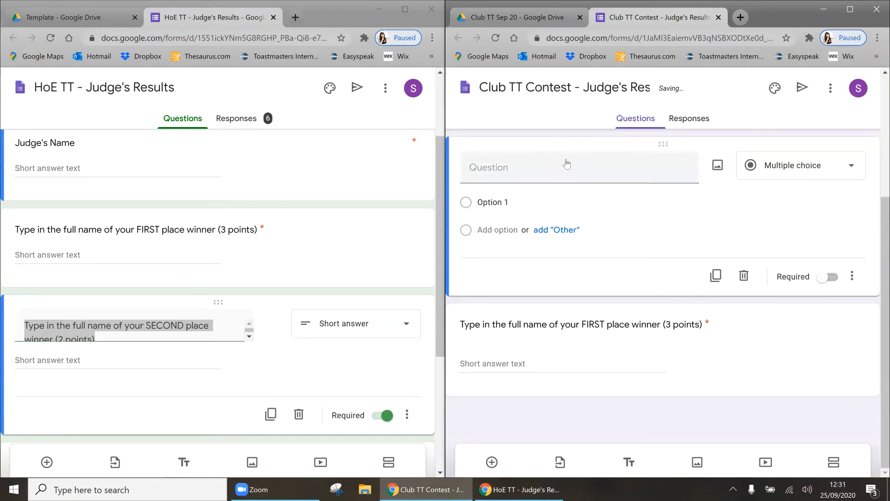
pyautogui.hotkey('ctrl', 'v')
pyautogui.click(809, 325)
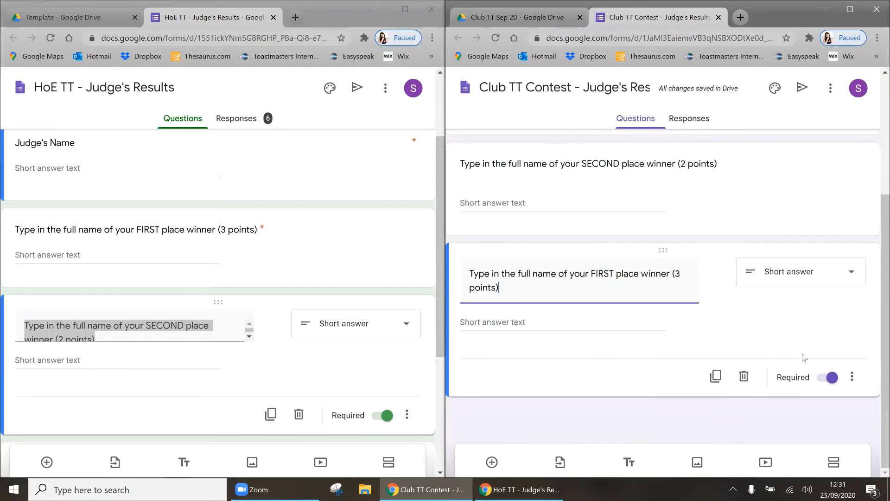
pyautogui.click(835, 214)
pyautogui.click(828, 278)
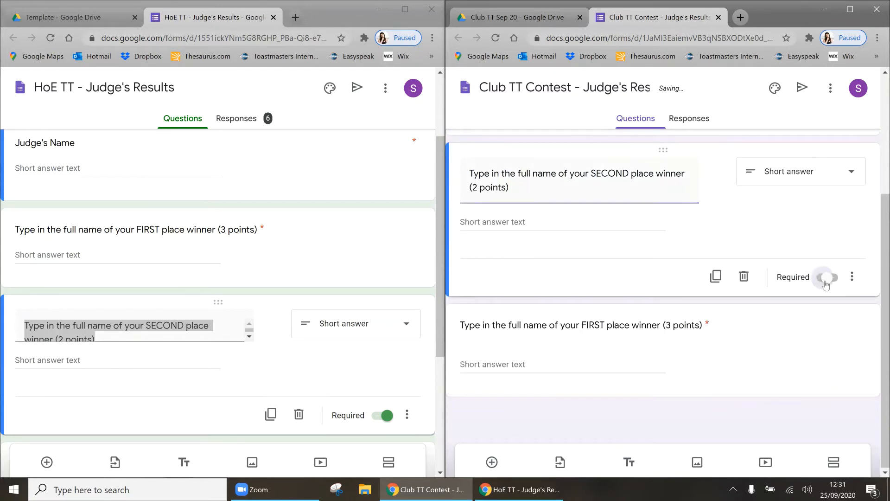
pyautogui.moveTo(671, 150); pyautogui.dragTo(670, 285)
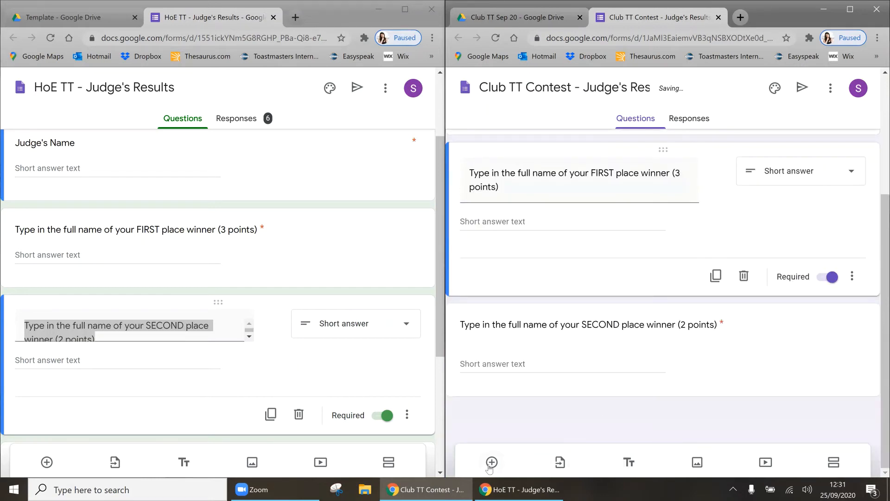
# Step: Add the THIRD place (1 points) question from the template and drag it below SECOND place
pyautogui.click(491, 462)
pyautogui.scroll(-3, 212, 288)
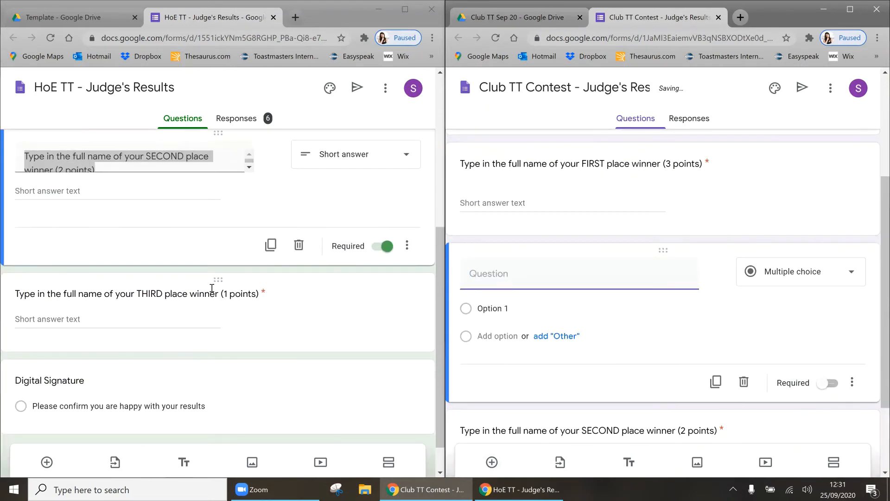
pyautogui.click(212, 291)
pyautogui.hotkey('ctrl', 'c')
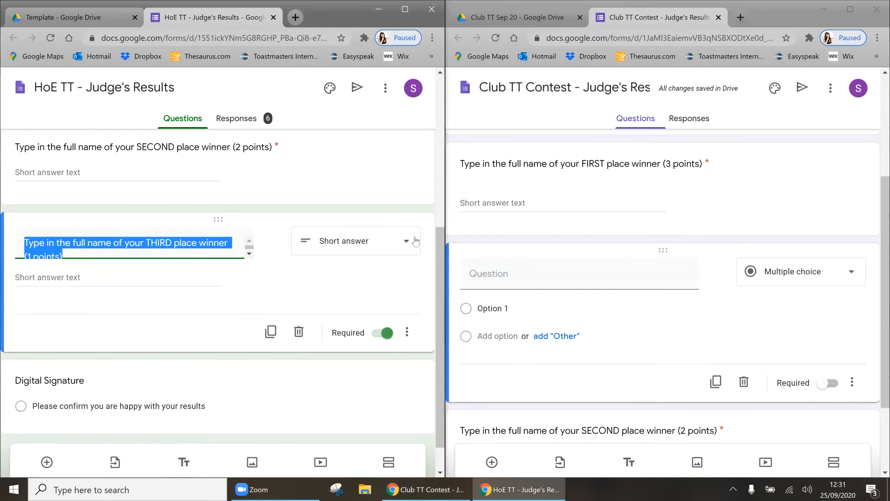
pyautogui.click(510, 269)
pyautogui.hotkey('ctrl', 'v')
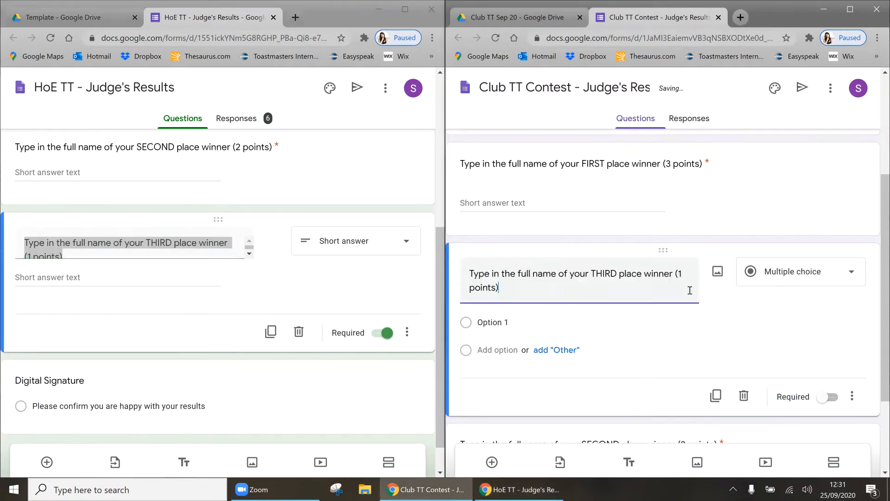
pyautogui.moveTo(668, 251); pyautogui.dragTo(670, 415)
pyautogui.scroll(-2, 650, 325)
pyautogui.click(556, 411)
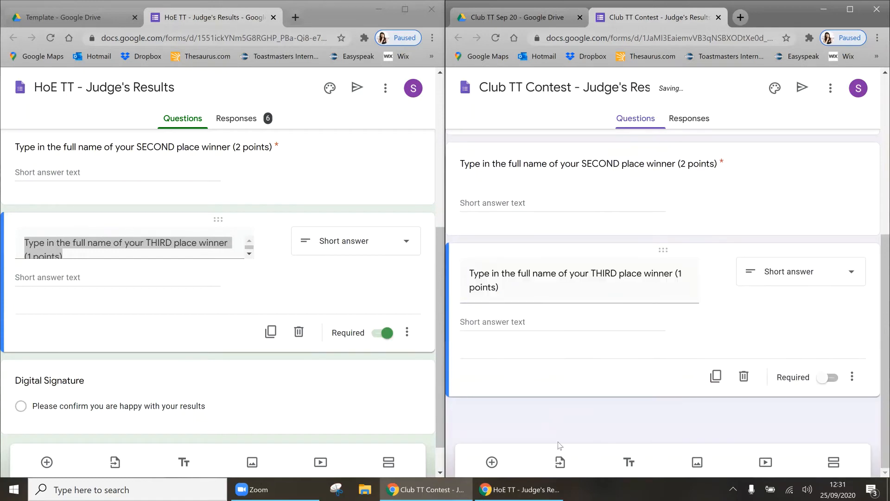
pyautogui.click(504, 466)
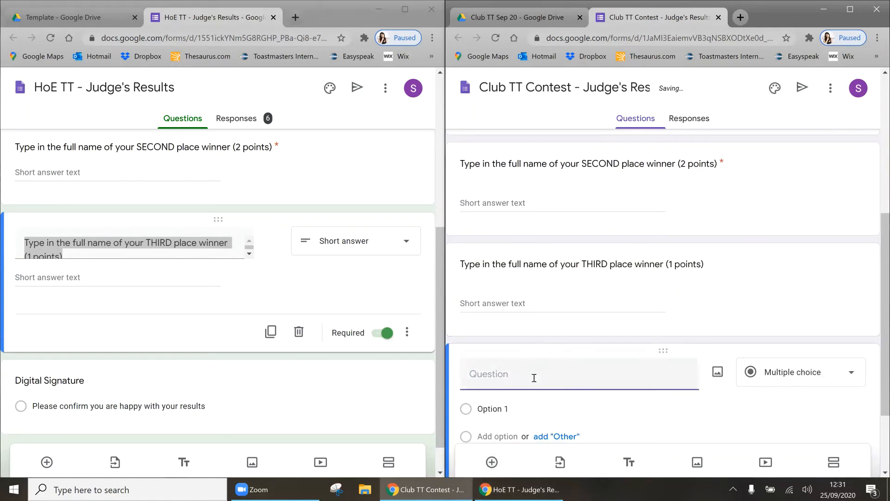
# Step: Add a required 'Digital Signature' checkbox question with the pasted results-confirmation option
pyautogui.write('Digital Signature')
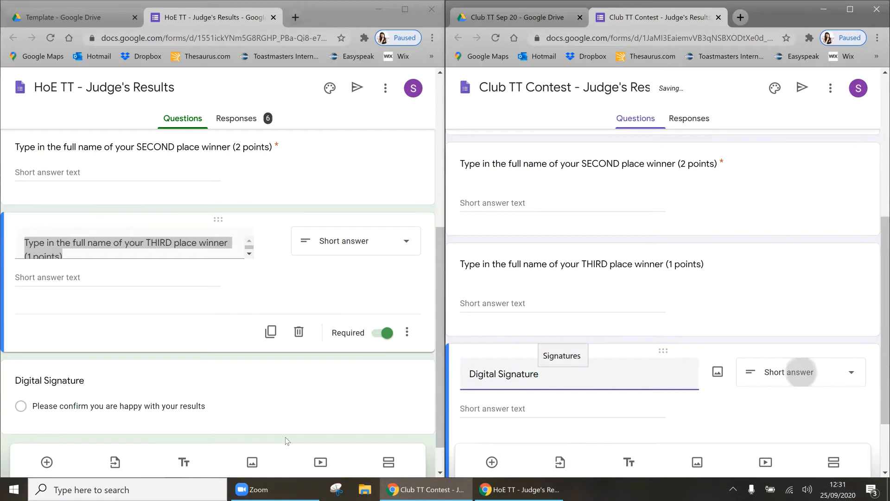
pyautogui.click(142, 405)
pyautogui.hotkey('ctrl', 'c')
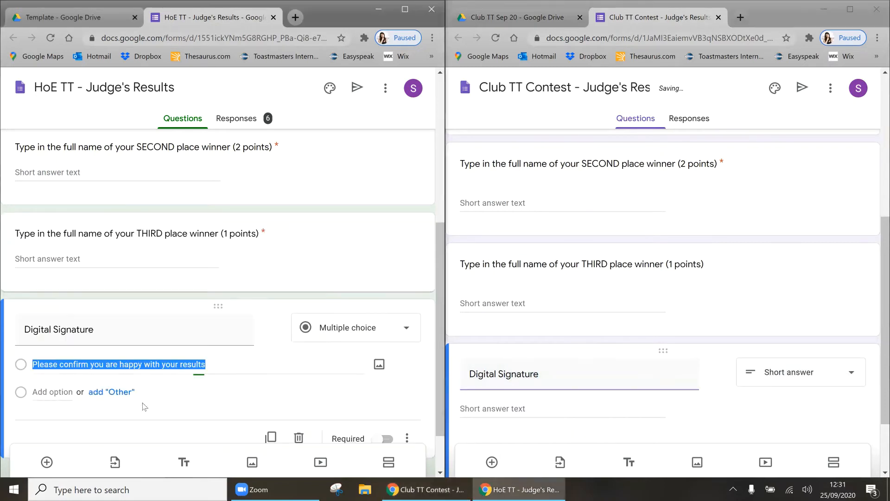
pyautogui.click(557, 344)
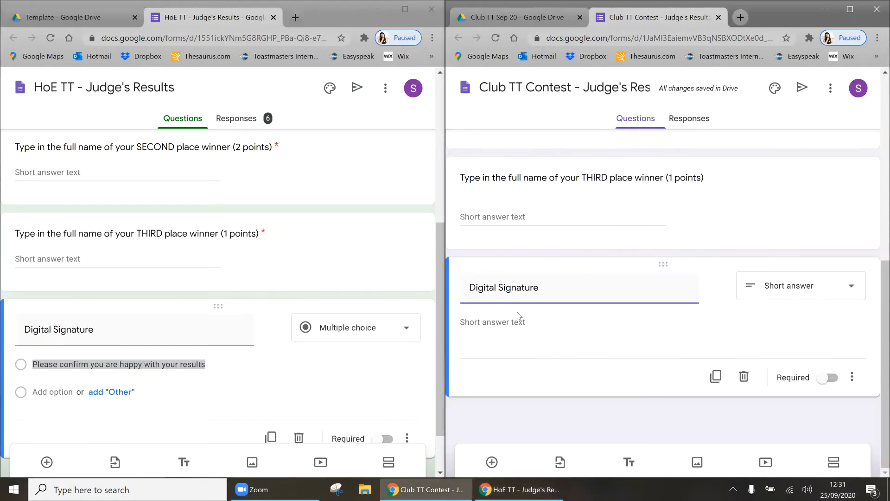
pyautogui.click(787, 295)
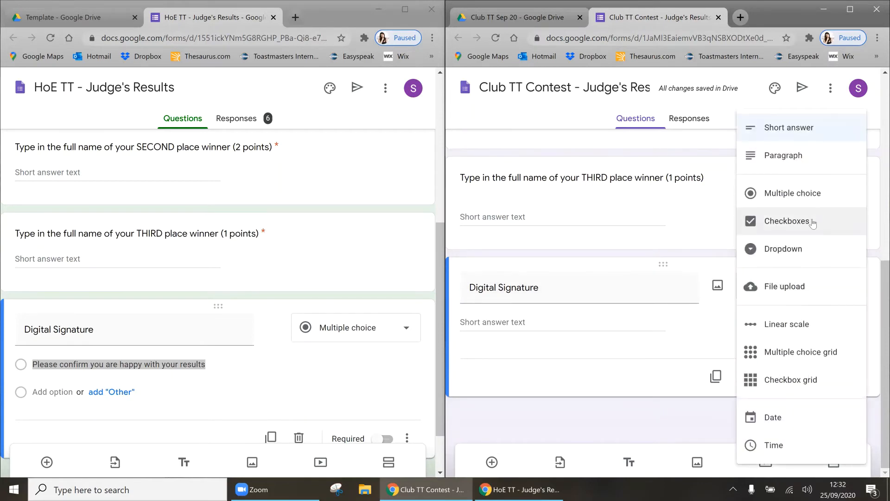
pyautogui.click(819, 221)
pyautogui.click(479, 322)
pyautogui.hotkey('ctrl', 'v')
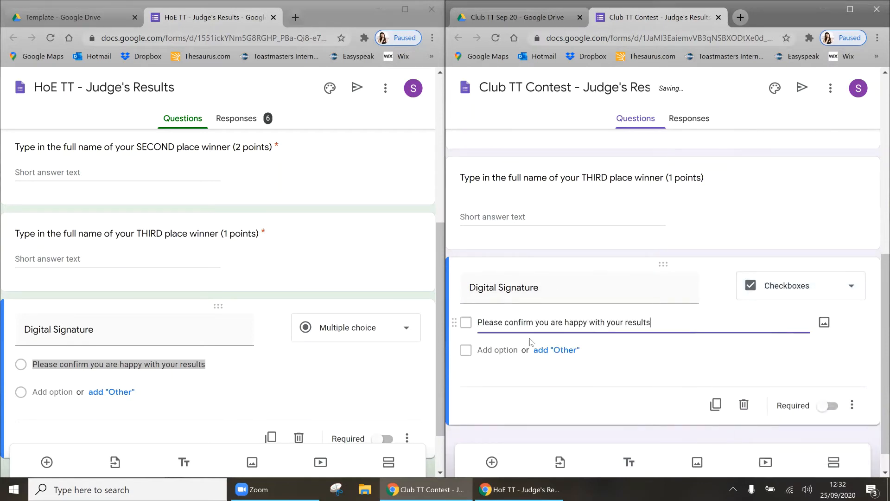
pyautogui.click(826, 406)
# Step: Make the THIRD place question required and recheck the SECOND place question
pyautogui.click(824, 212)
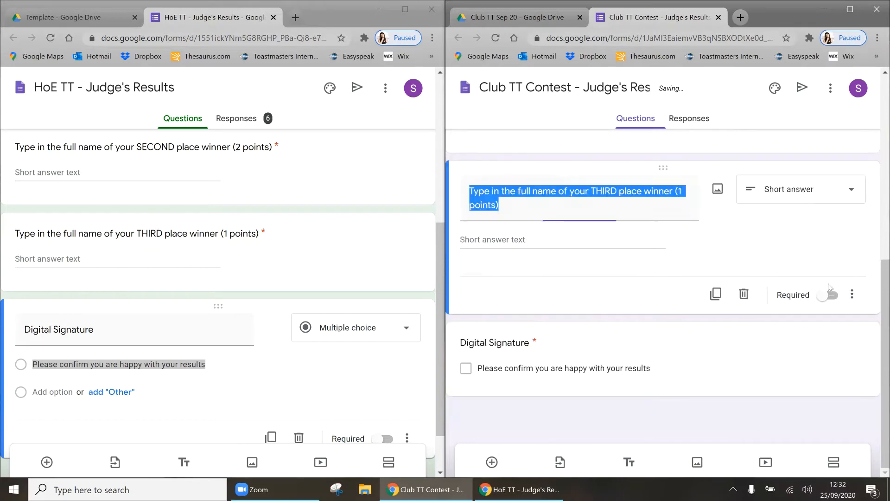
pyautogui.click(827, 295)
pyautogui.scroll(2, 826, 249)
pyautogui.click(819, 216)
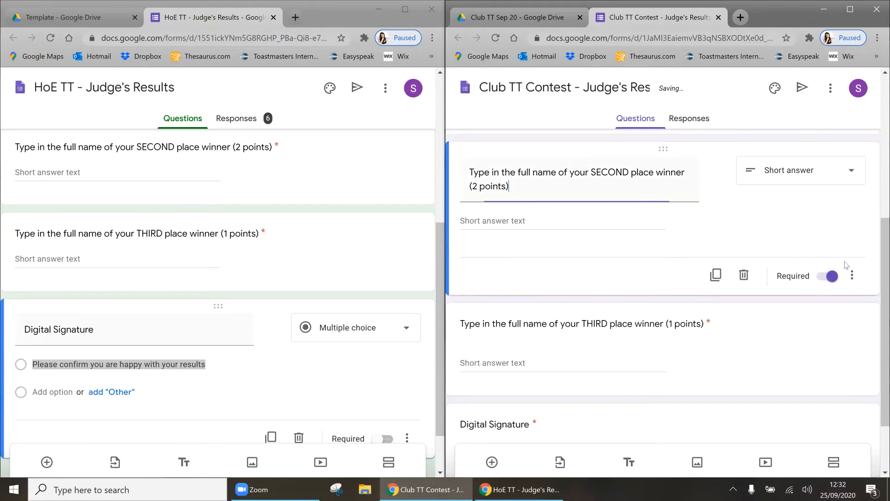
pyautogui.scroll(-2, 804, 306)
pyautogui.scroll(8, 805, 306)
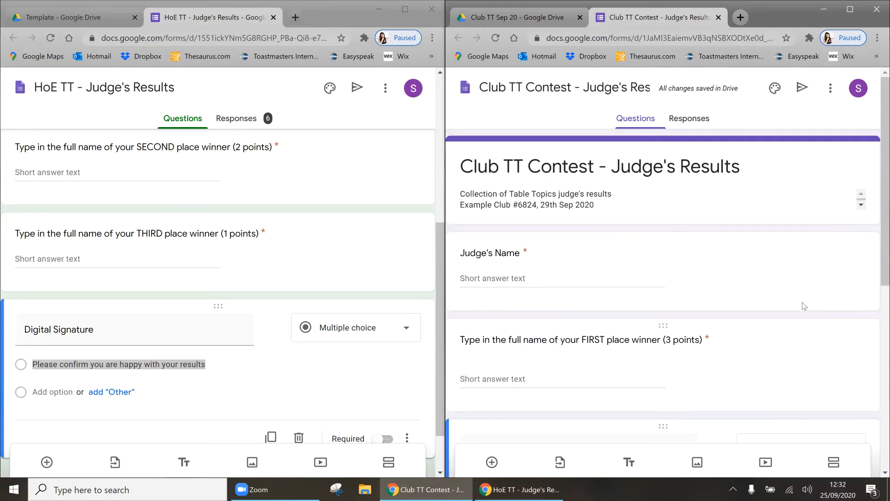
# Step: Preview teal and green themes, cancel to keep purple, and close the Club TT Contest form
pyautogui.click(776, 95)
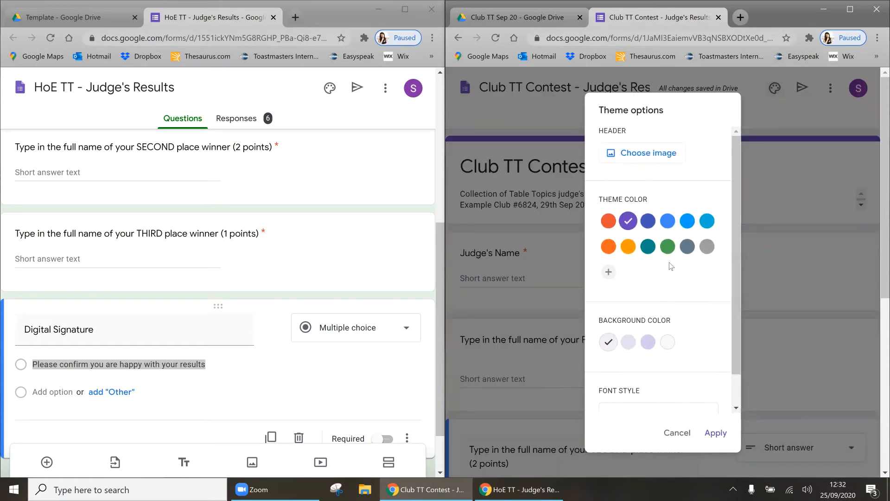
pyautogui.click(655, 250)
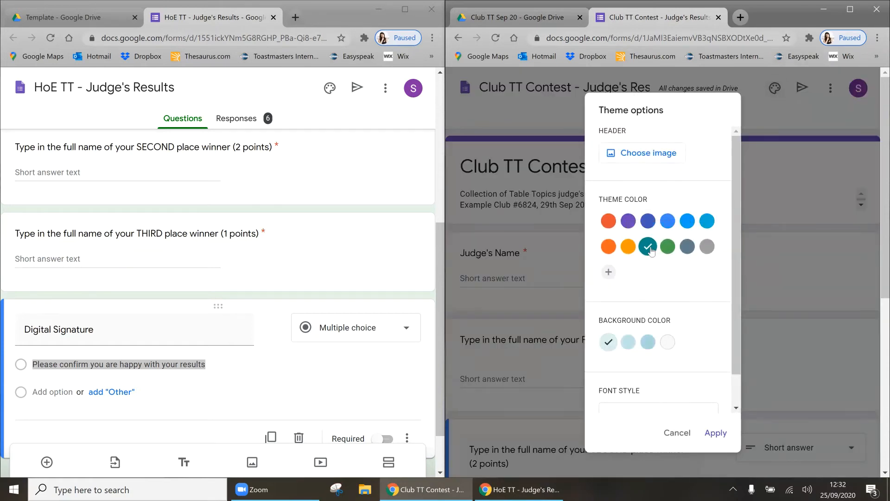
pyautogui.click(668, 250)
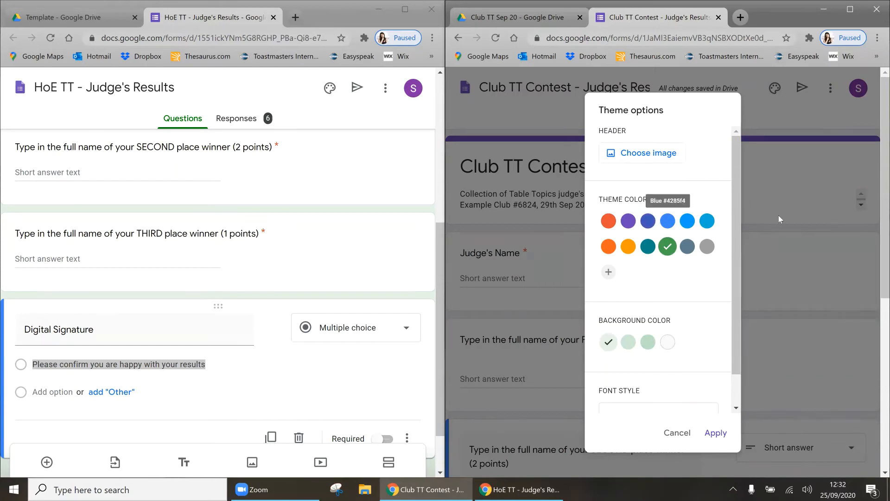
pyautogui.click(520, 87)
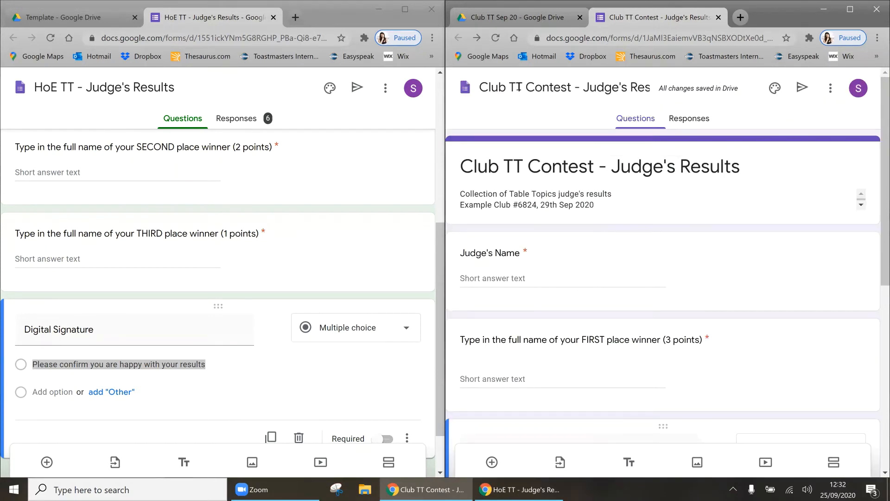
pyautogui.click(719, 17)
# Step: Create another new Google Form and open the HoE TT - Timekeeper Form template beside it
pyautogui.rightClick(789, 368)
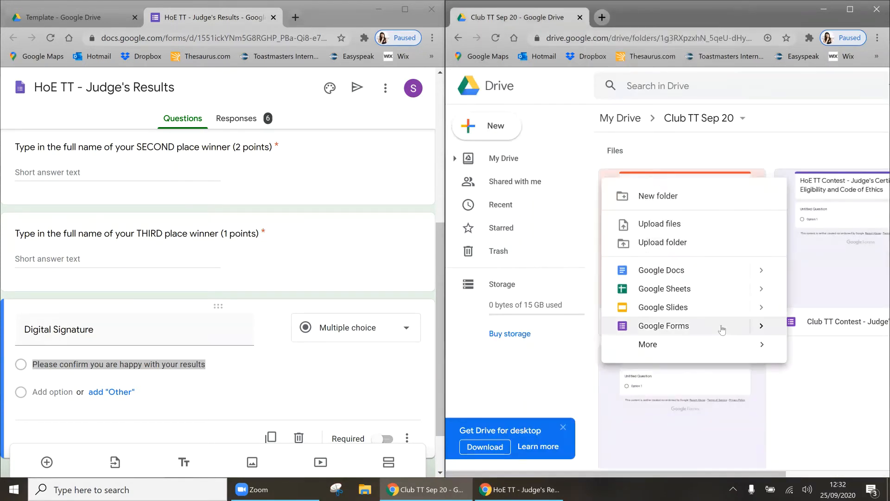
pyautogui.click(770, 330)
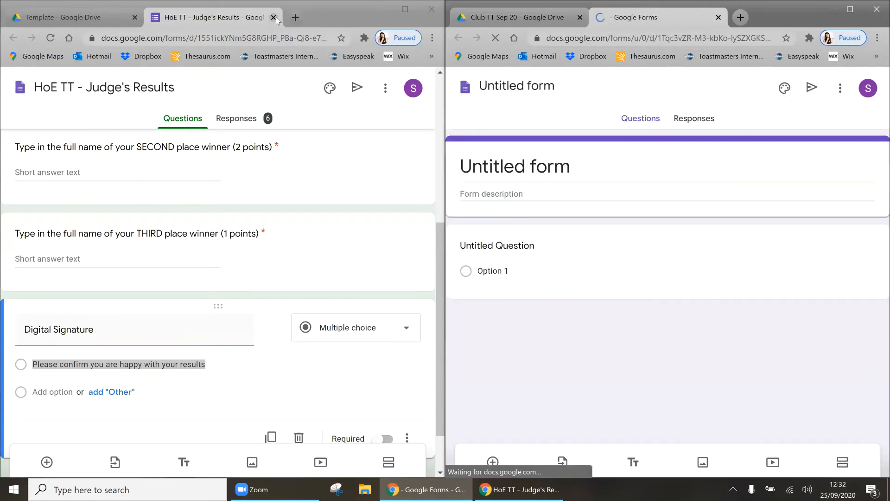
pyautogui.click(273, 18)
pyautogui.doubleClick(388, 372)
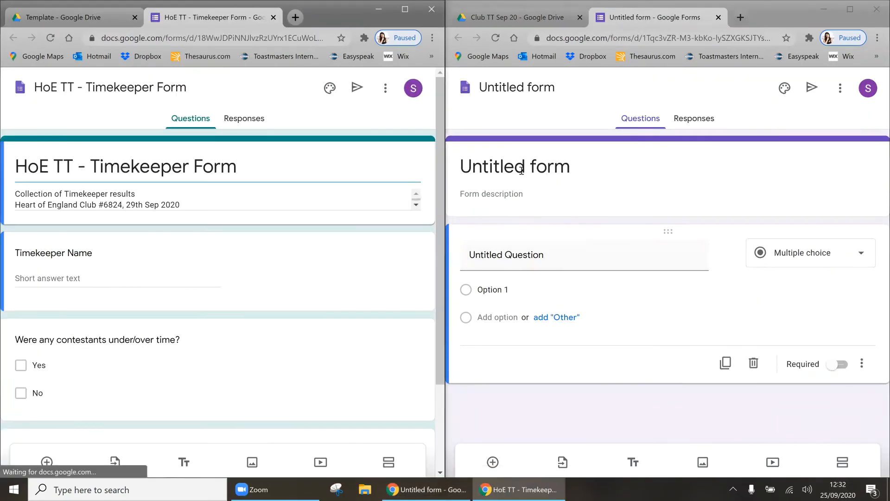
# Step: Title the new form 'Club TT - Timekeeper Form', changing HoE to Club in the copied title
pyautogui.tripleClick(273, 168)
pyautogui.hotkey('ctrl', 'c')
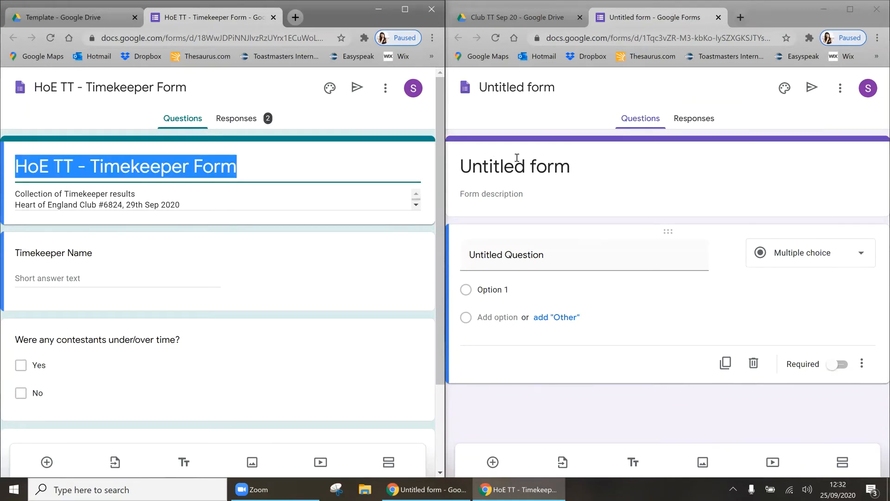
pyautogui.tripleClick(524, 170)
pyautogui.hotkey('ctrl', 'v')
pyautogui.doubleClick(487, 169)
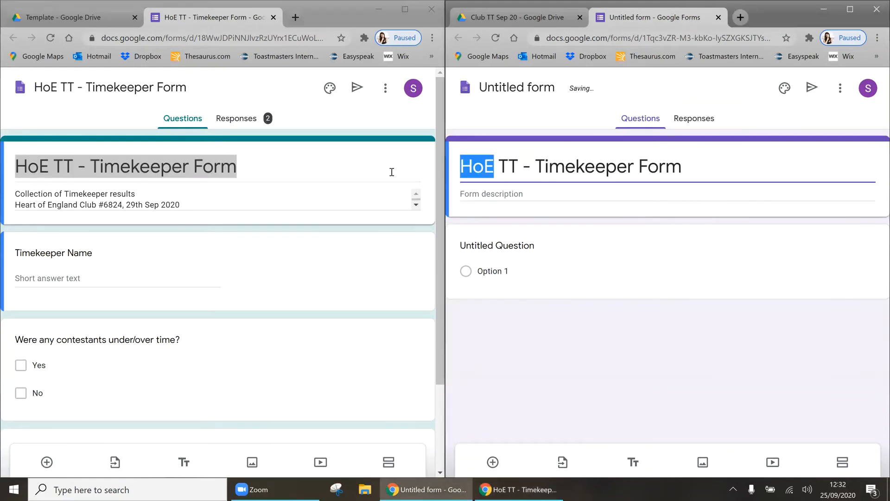
pyautogui.write('Ckub')
pyautogui.press('BackSpace')
pyautogui.press('BackSpace')
pyautogui.press('BackSpace')
pyautogui.write('l')
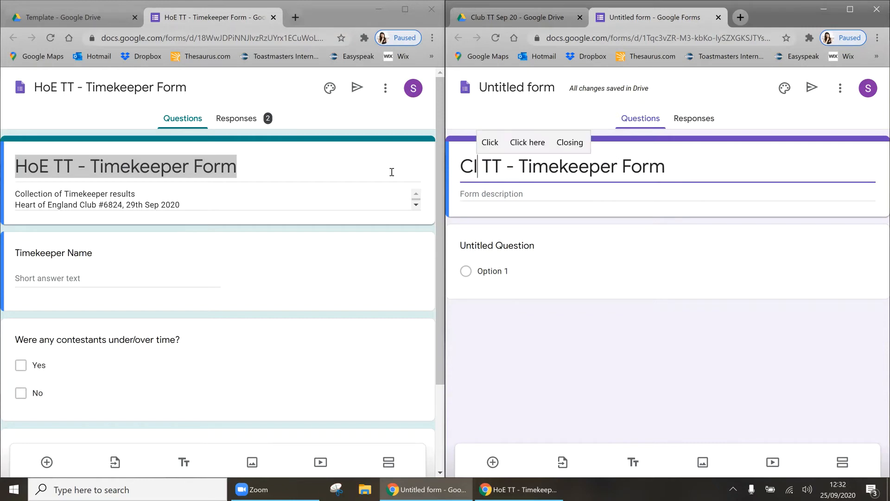
pyautogui.write('ub')
# Step: Paste the template's timekeeper description and name the file after the form title
pyautogui.tripleClick(132, 204)
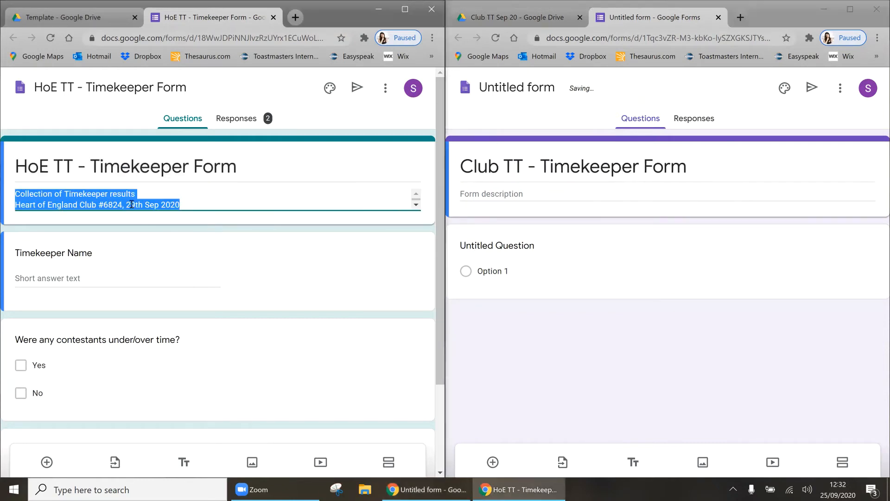
pyautogui.click(489, 194)
pyautogui.write('Collection of Timekeeper results Heart of England Club #6824, 29th Sep 2020')
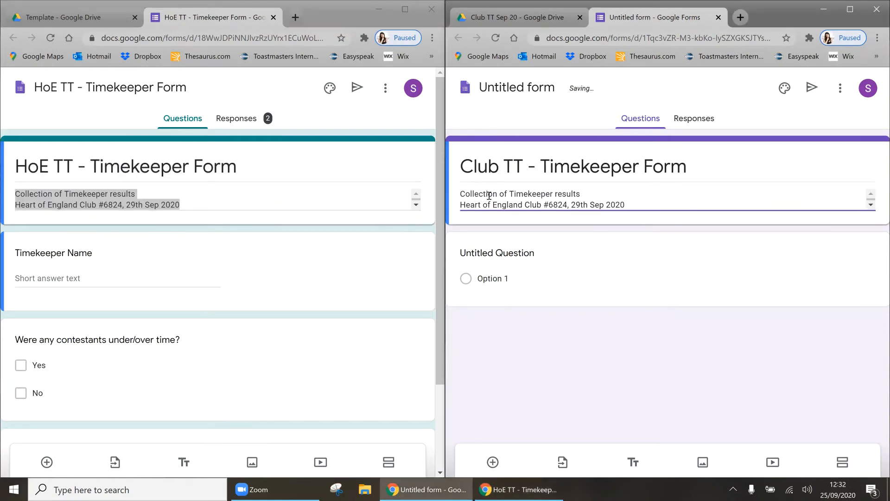
pyautogui.click(511, 96)
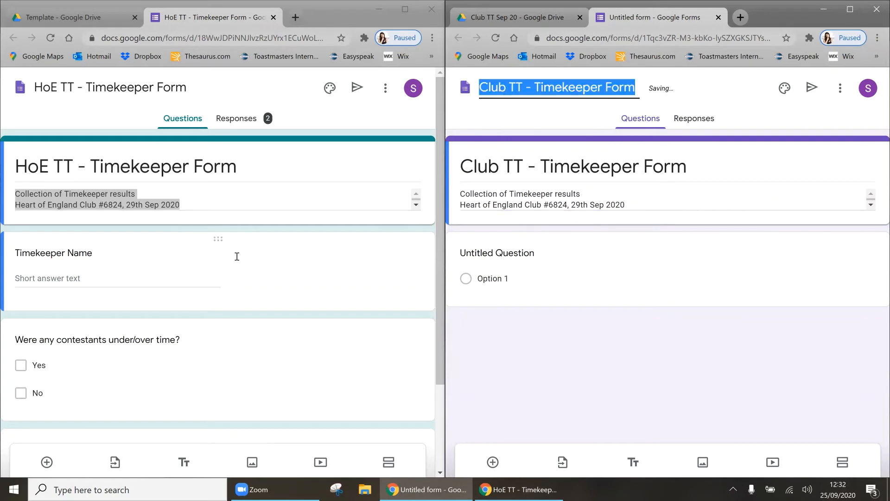
pyautogui.tripleClick(66, 255)
pyautogui.hotkey('ctrl', 'c')
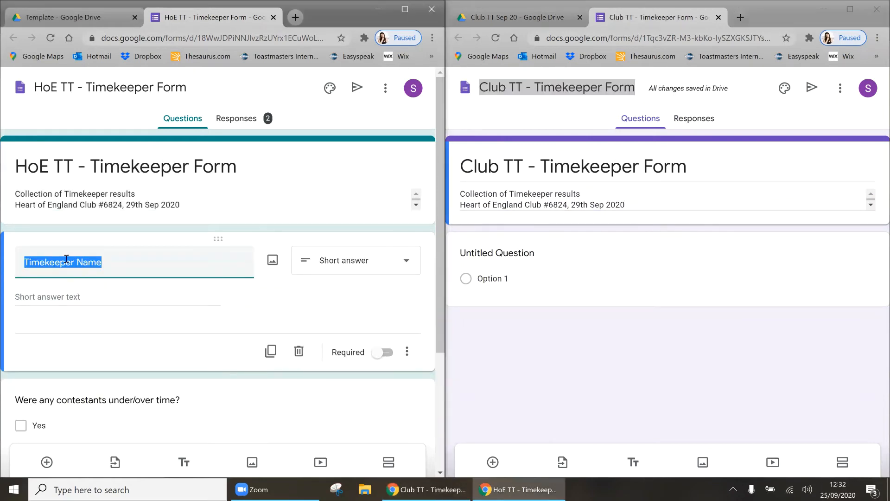
# Step: Make the first question a required 'Timekeeper Name' short-answer question
pyautogui.click(473, 255)
pyautogui.hotkey('ctrl', 'v')
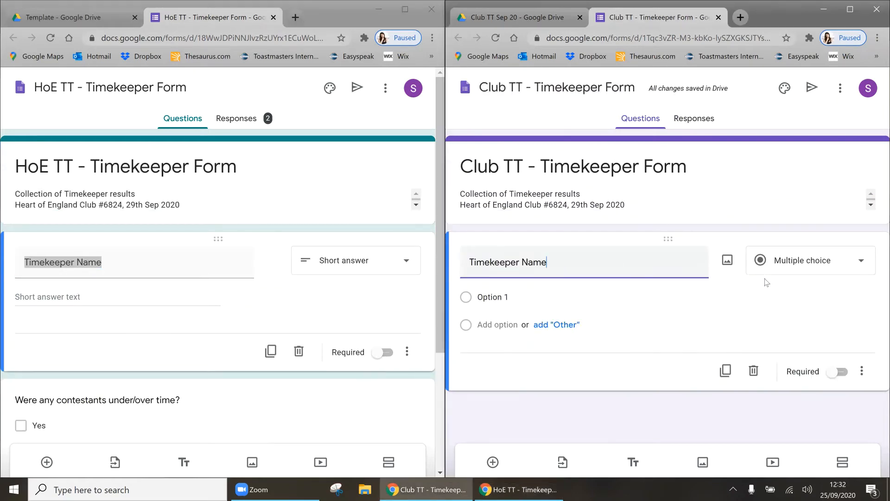
pyautogui.scroll(-3, 144, 286)
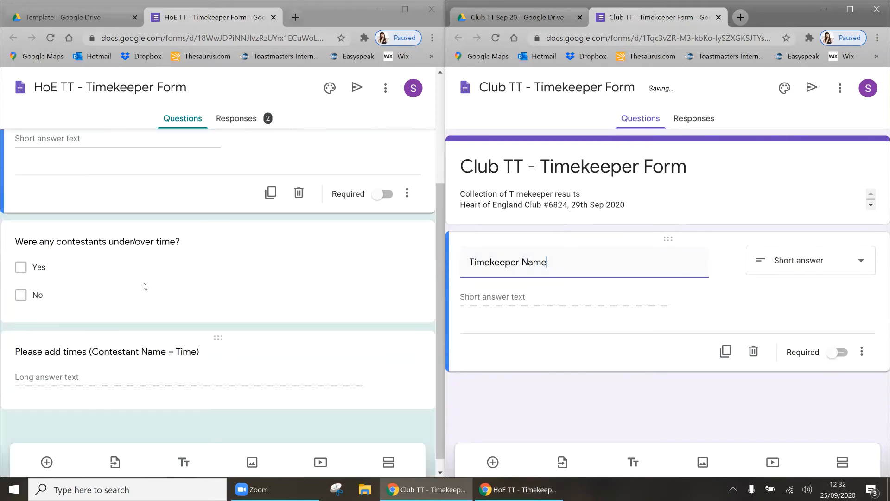
pyautogui.tripleClick(116, 243)
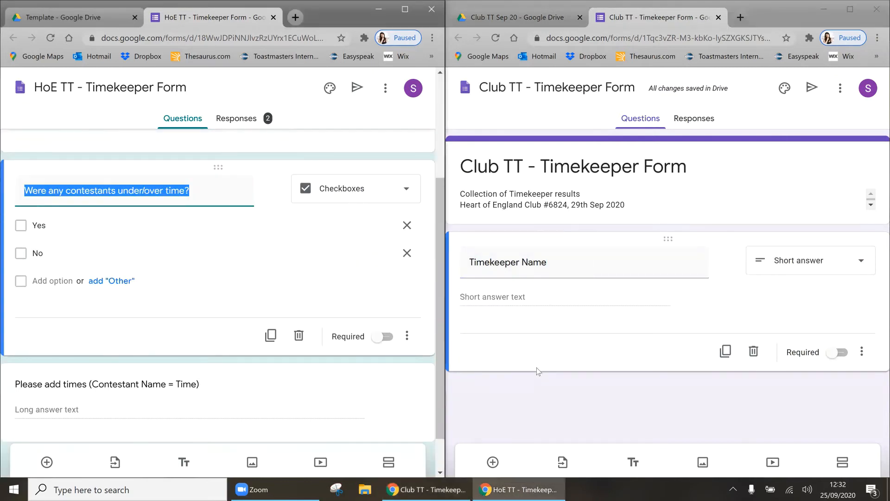
pyautogui.click(838, 353)
# Step: Add the under/over time question as a checkbox with Yes and No options
pyautogui.click(505, 463)
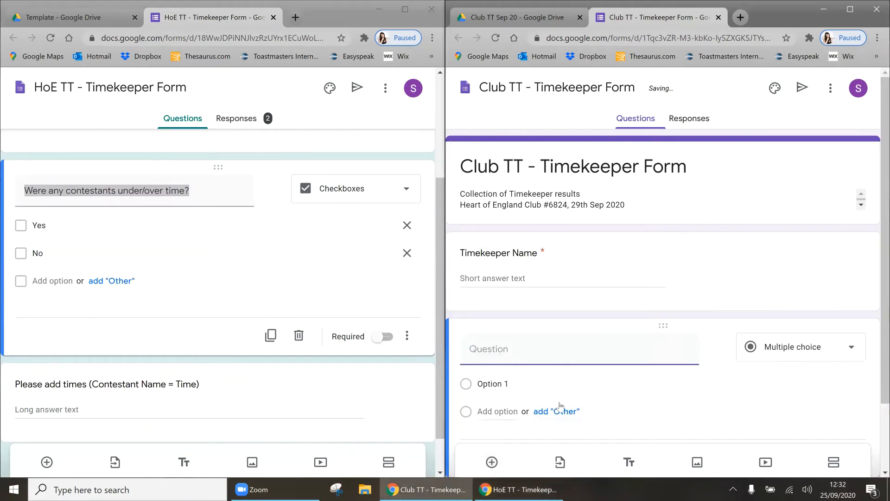
pyautogui.write('Were any contestants under/over time?')
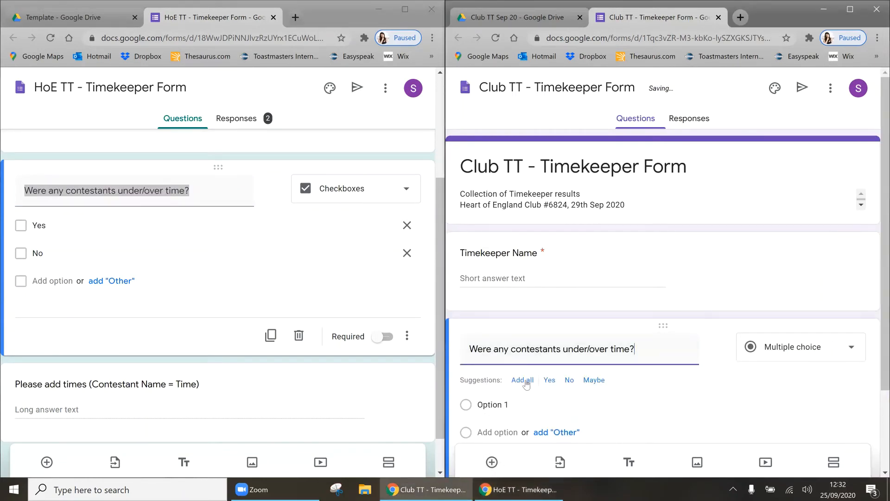
pyautogui.scroll(-1, 596, 375)
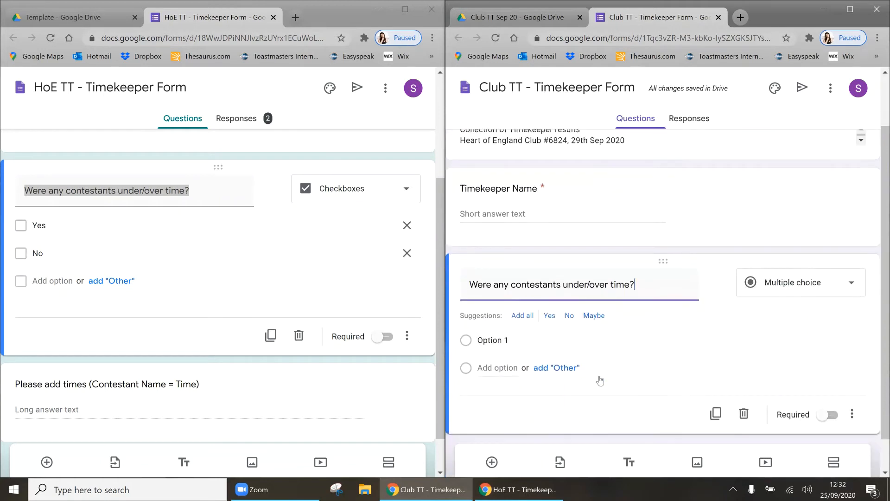
pyautogui.click(549, 318)
pyautogui.click(549, 316)
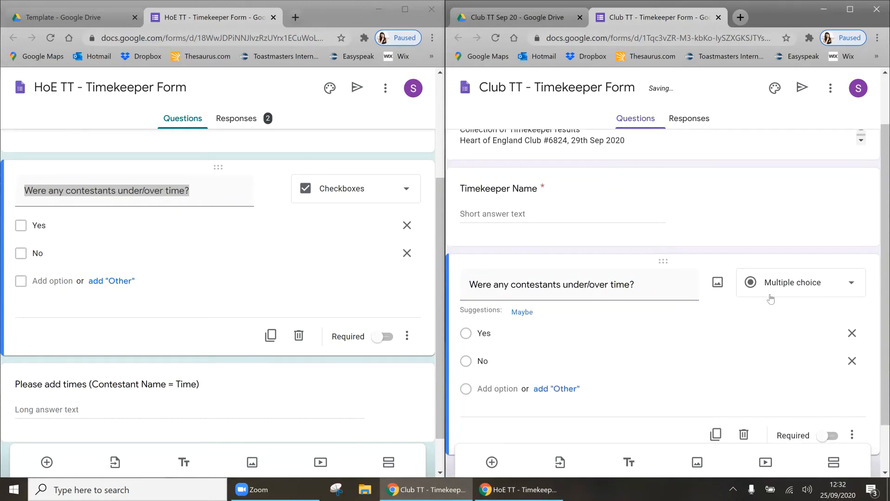
pyautogui.click(788, 290)
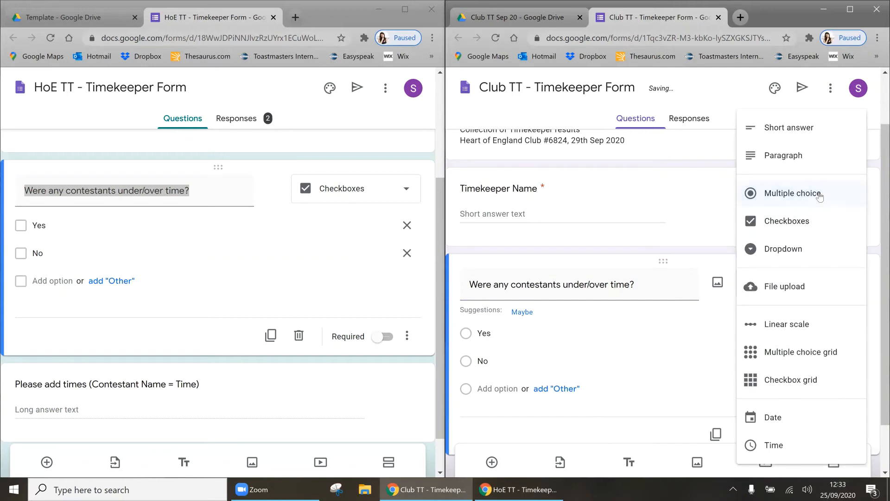
pyautogui.click(782, 222)
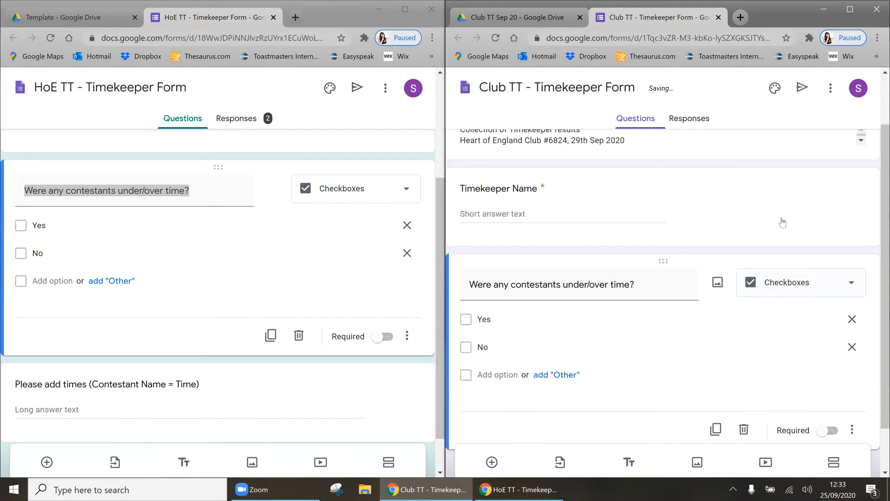
pyautogui.scroll(-1, 481, 327)
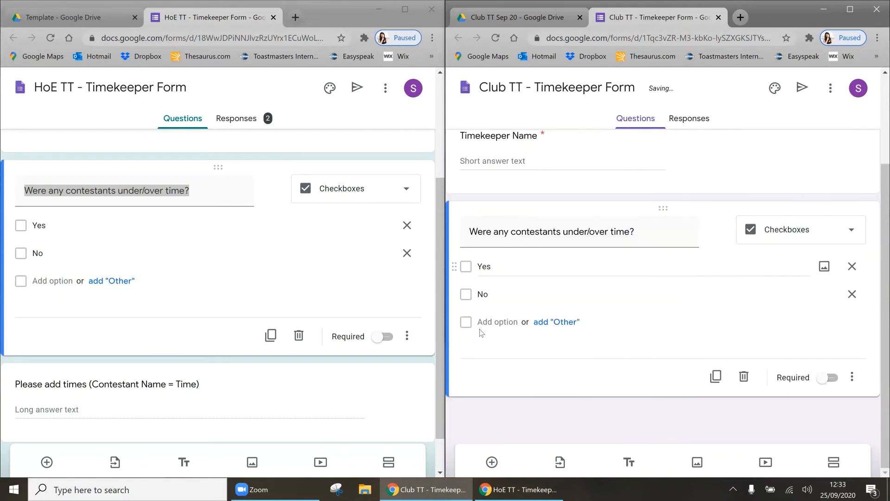
# Step: Add a required paragraph question 'Please add times (Contestant Name = Time)'
pyautogui.click(493, 462)
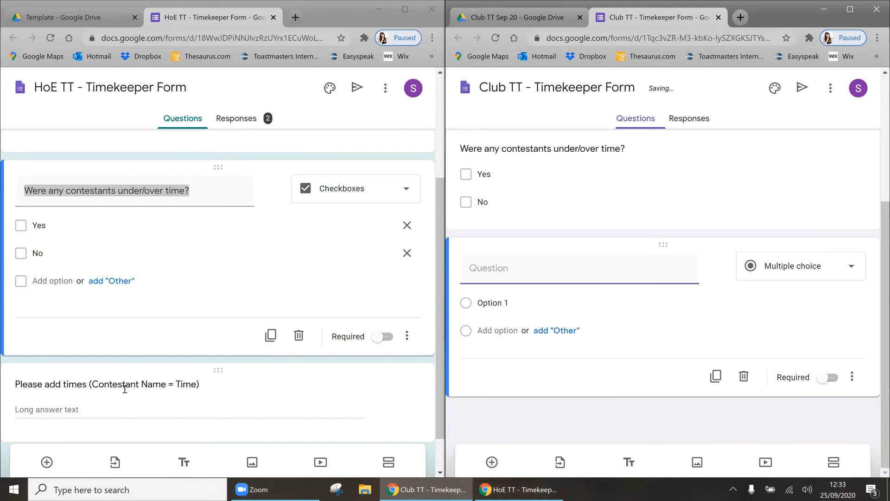
pyautogui.click(125, 389)
pyautogui.hotkey('ctrl', 'c')
pyautogui.click(547, 274)
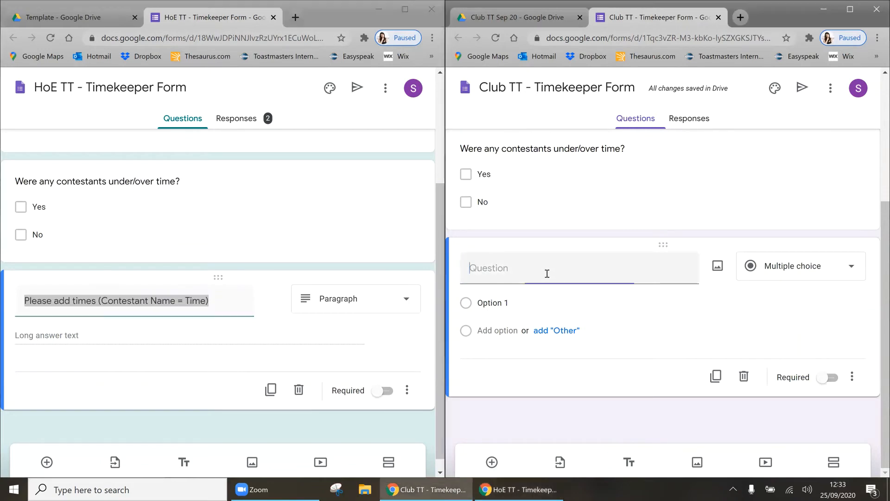
pyautogui.hotkey('ctrl', 'v')
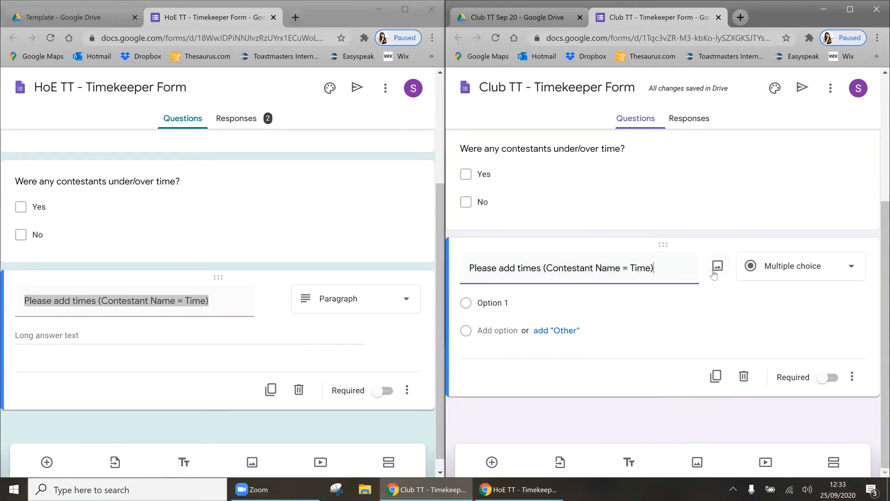
pyautogui.click(787, 278)
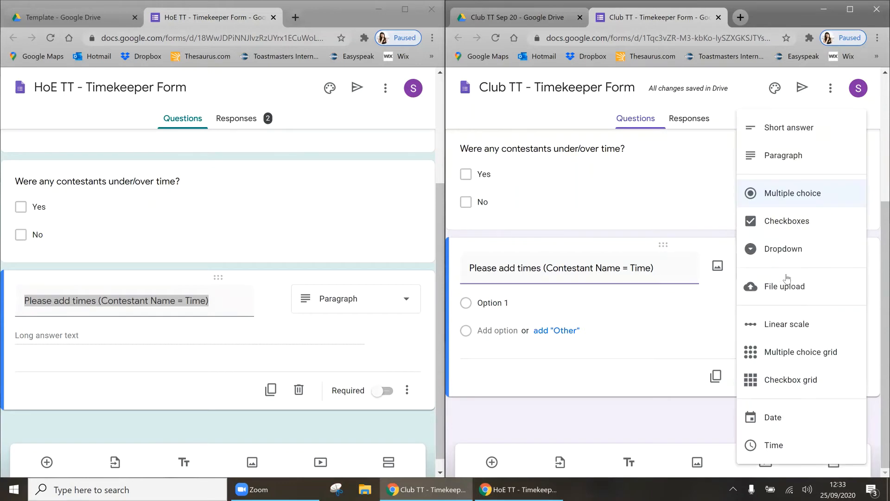
pyautogui.click(785, 156)
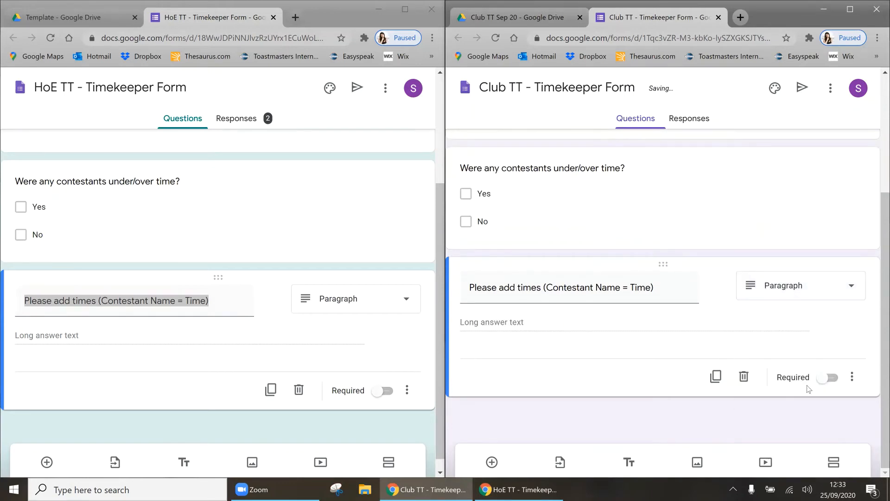
pyautogui.click(827, 378)
# Step: Make the under/over time checkbox question required
pyautogui.click(828, 246)
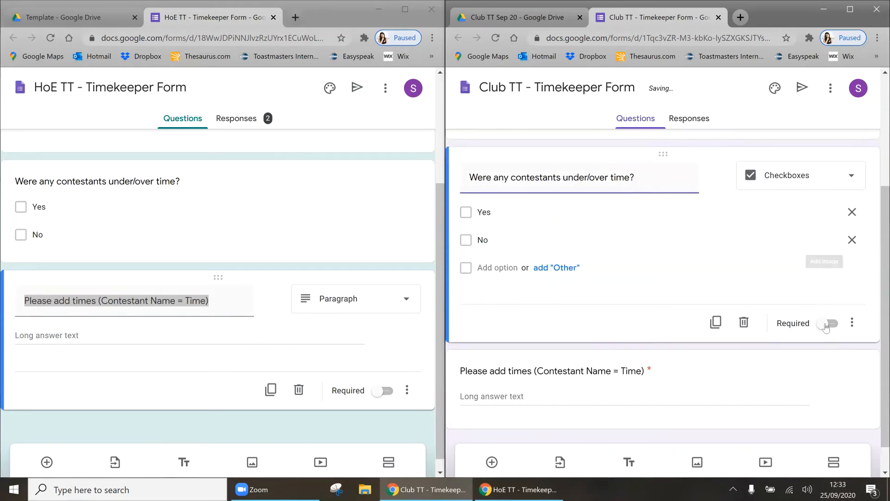
pyautogui.click(828, 324)
pyautogui.scroll(-1, 589, 353)
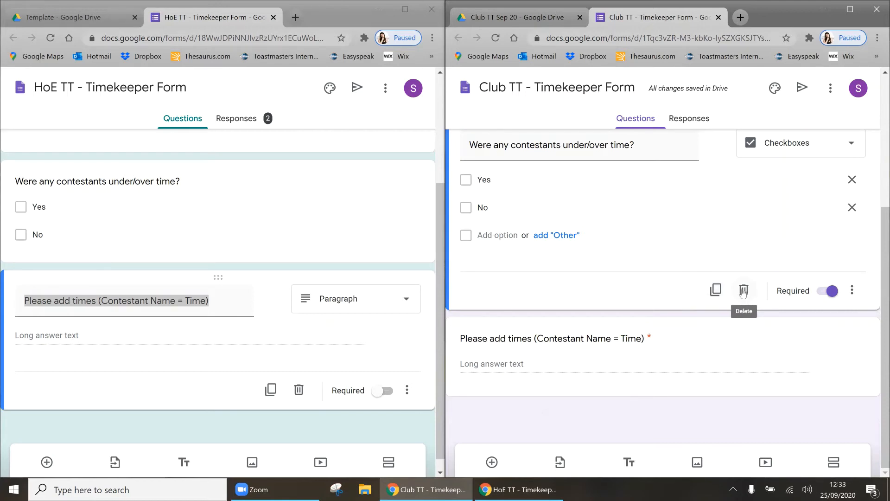
# Step: Apply a light blue theme to the Club TT Timekeeper Form and close the HoE TT Timekeeper Form
pyautogui.click(775, 87)
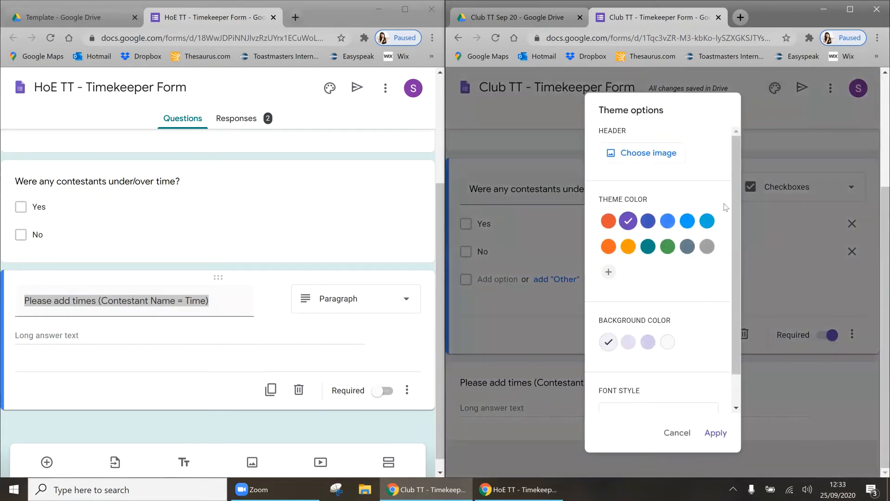
pyautogui.click(710, 223)
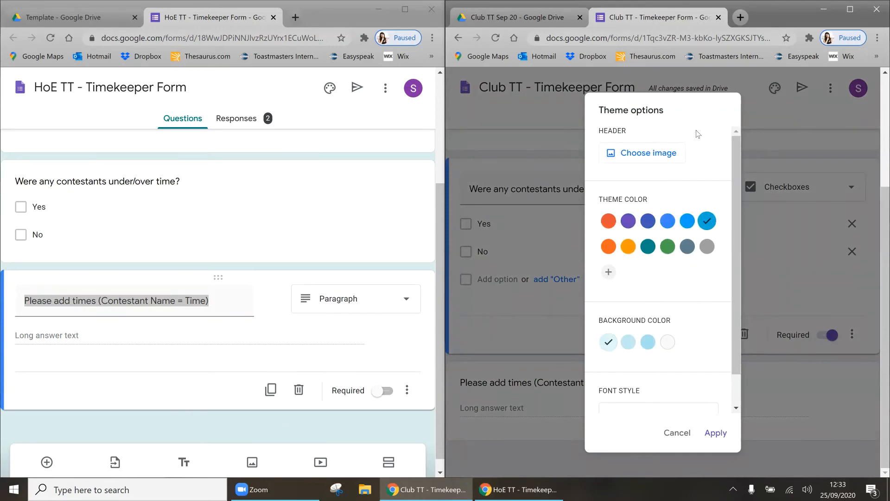
pyautogui.click(712, 437)
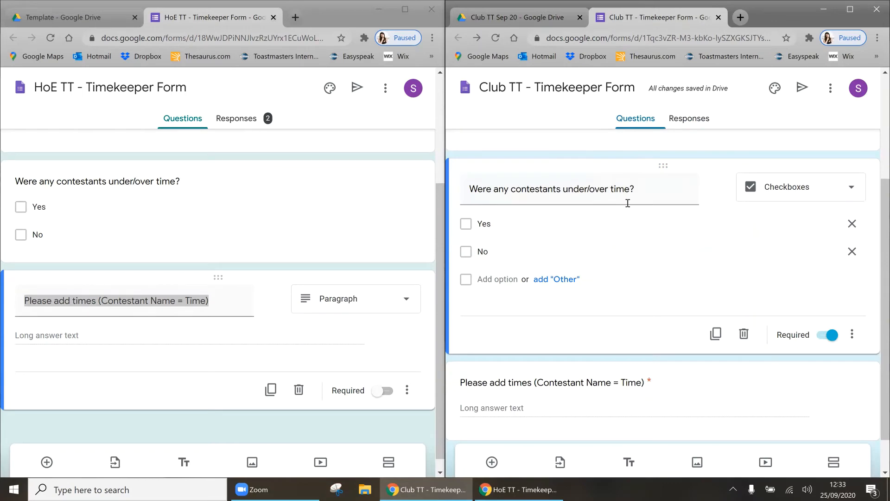
pyautogui.click(273, 17)
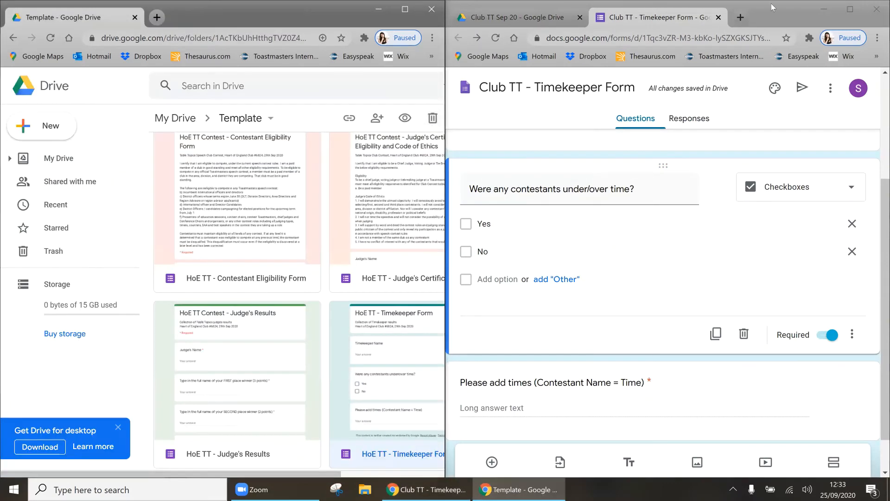
# Step: Maximize the window, close the open Club TT form, and refresh the Drive folder
pyautogui.click(841, 12)
pyautogui.scroll(3, 179, 153)
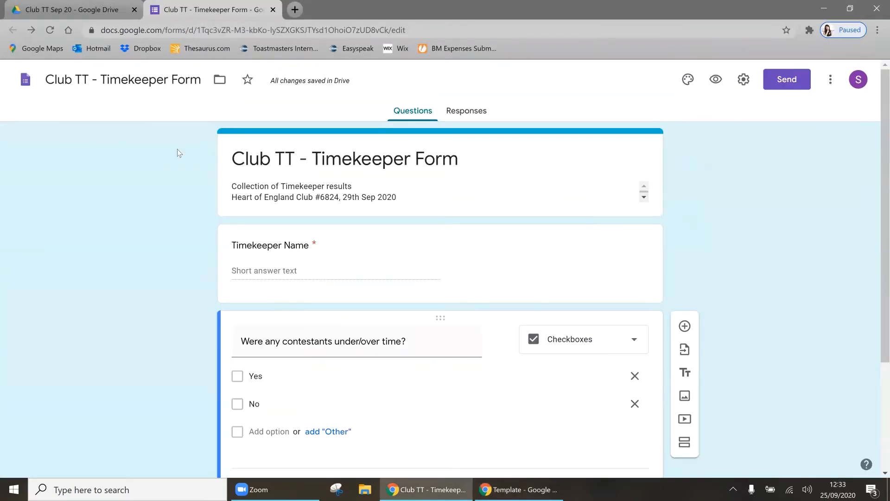
pyautogui.click(273, 10)
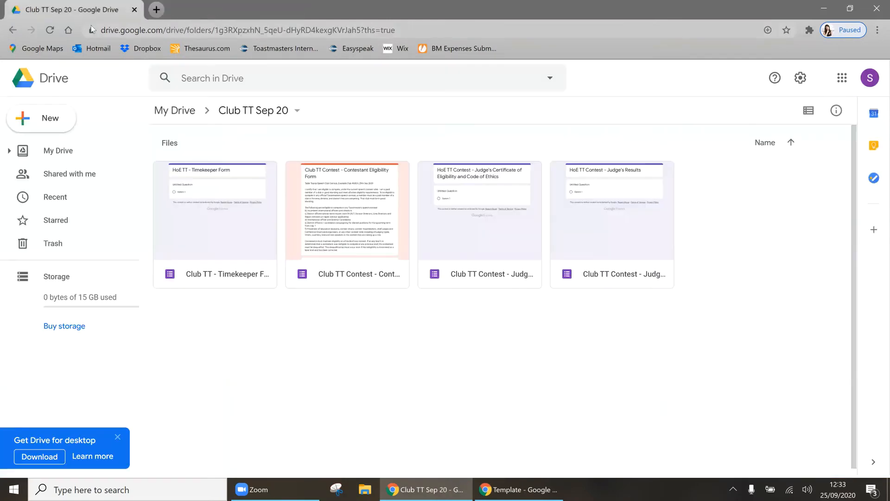
pyautogui.press('F5')
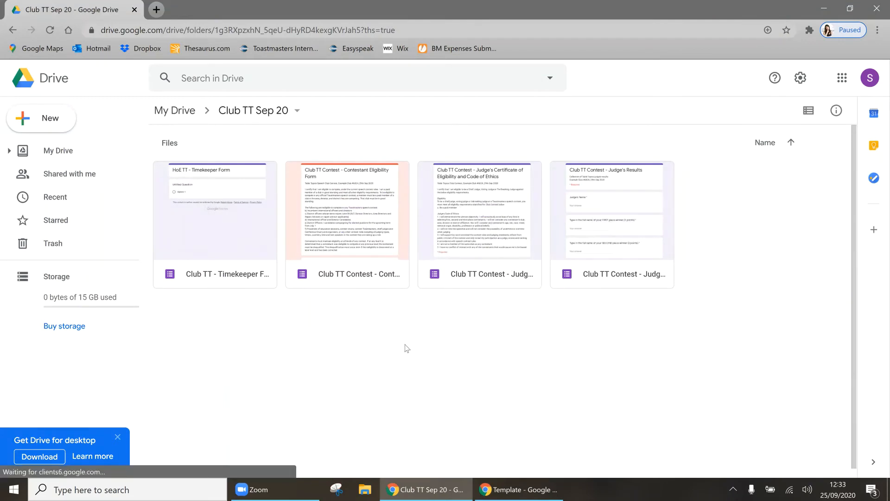
# Step: Reopen the Club TT - Timekeeper Form and view its empty Responses page
pyautogui.rightClick(231, 324)
pyautogui.press('Escape')
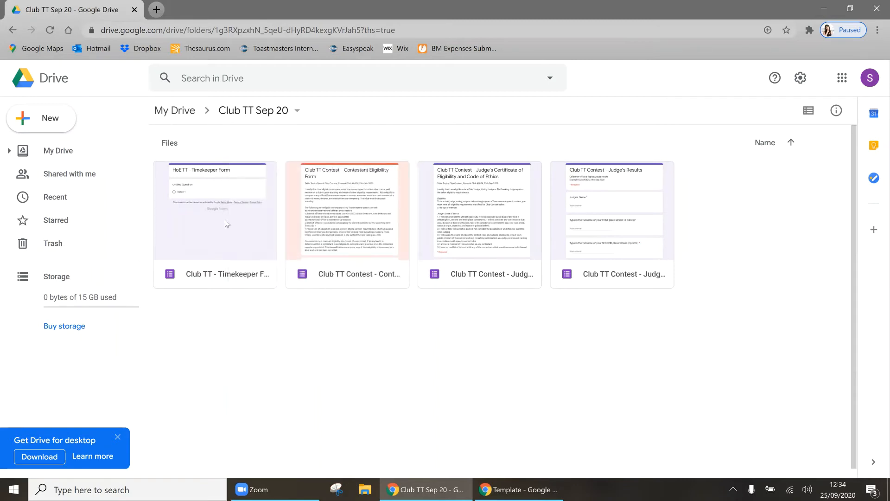
pyautogui.doubleClick(228, 211)
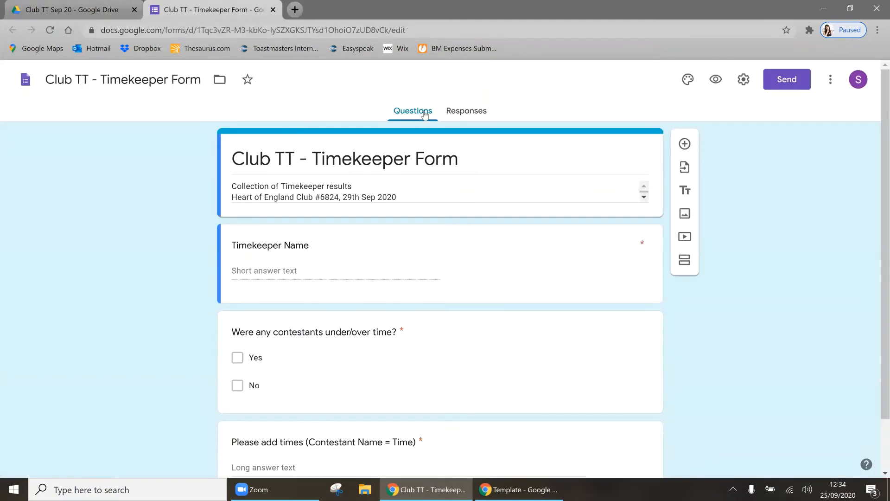
pyautogui.click(470, 112)
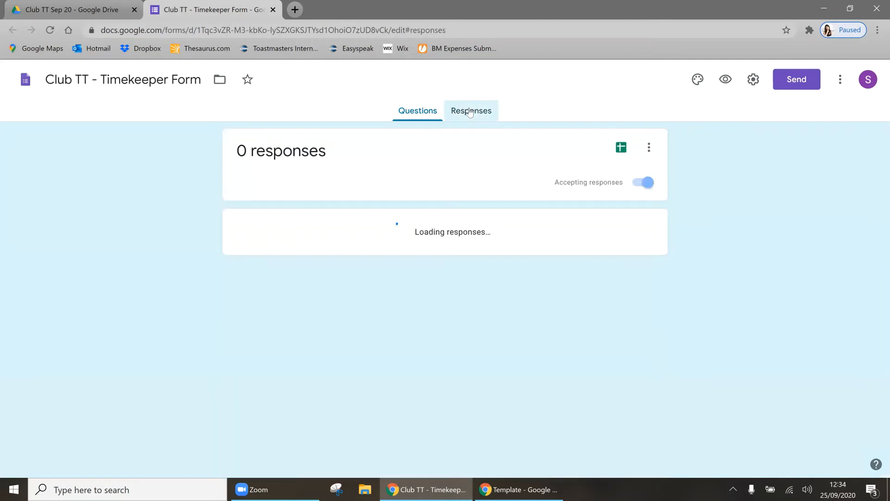
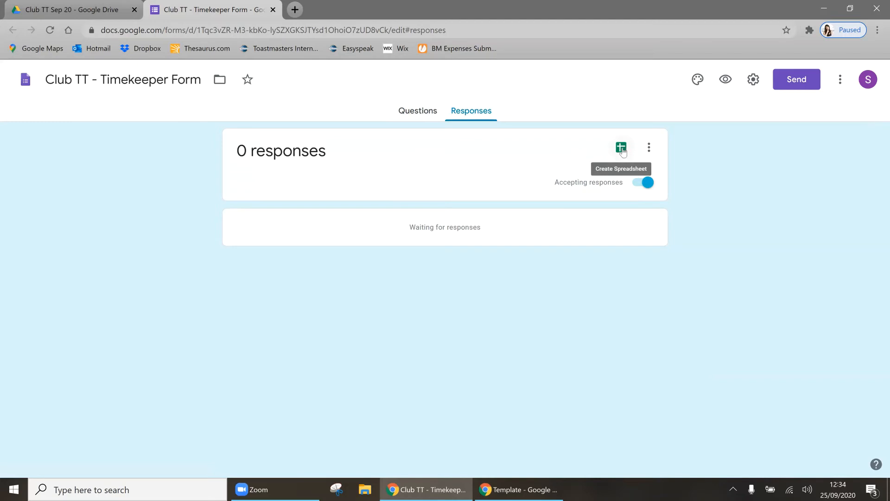
# Step: From the Responses tab, create a new linked spreadsheet renamed to 'Club TT Sheet'
pyautogui.click(622, 147)
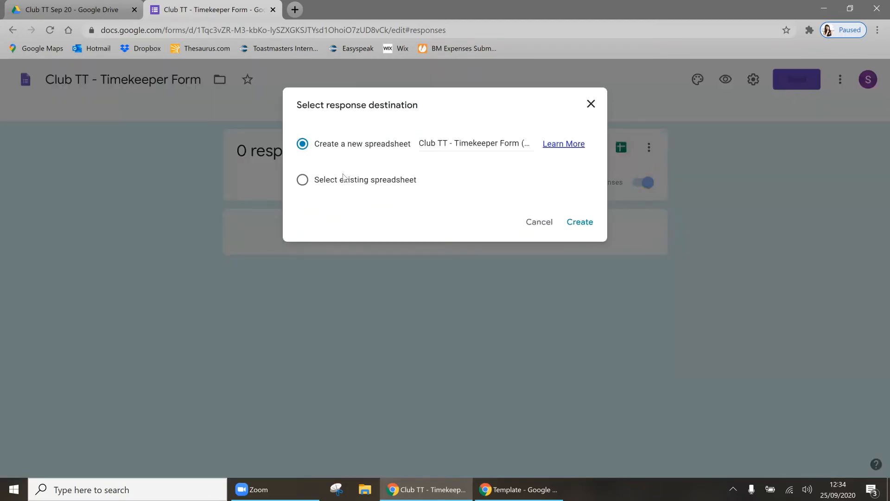
pyautogui.click(427, 143)
pyautogui.moveTo(440, 144); pyautogui.dragTo(376, 157)
pyautogui.hotkey('ctrl', 'shift', 'Right')
pyautogui.hotkey('ctrl', 'shift', 'Right')
pyautogui.hotkey('ctrl', 'shift', 'Right')
pyautogui.hotkey('ctrl', 'shift', 'Right')
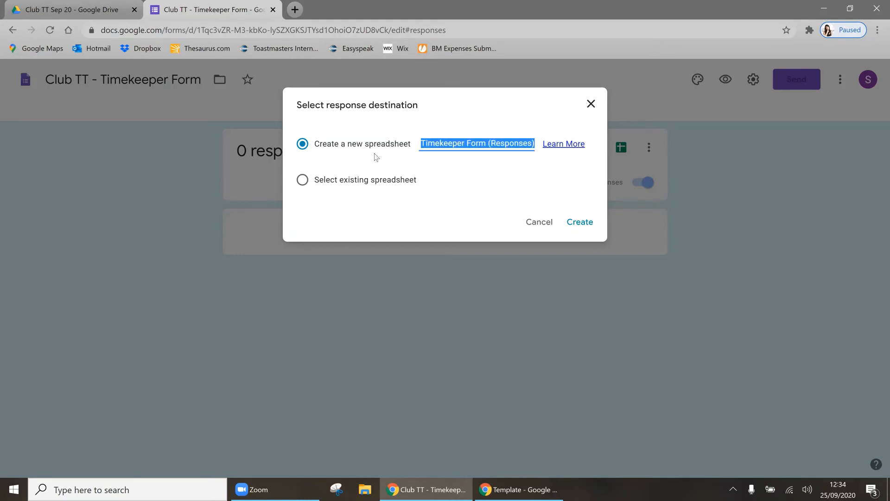
pyautogui.press('BackSpace')
pyautogui.write('Shee')
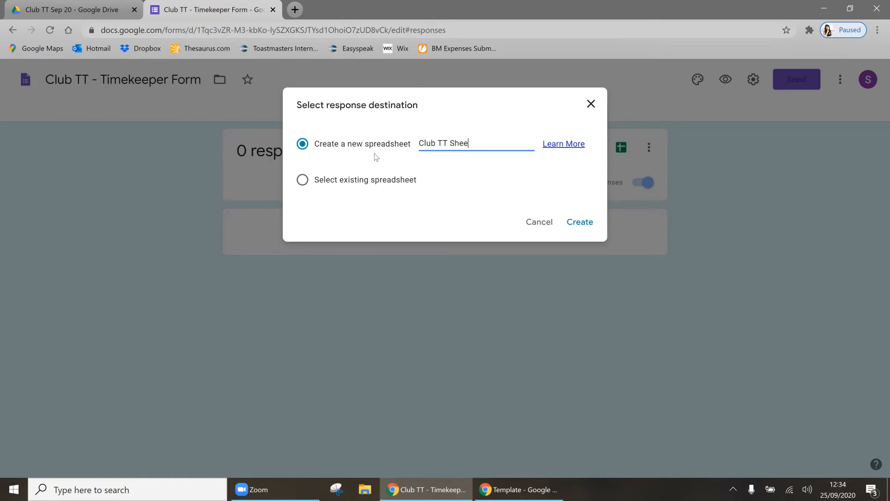
pyautogui.write('t')
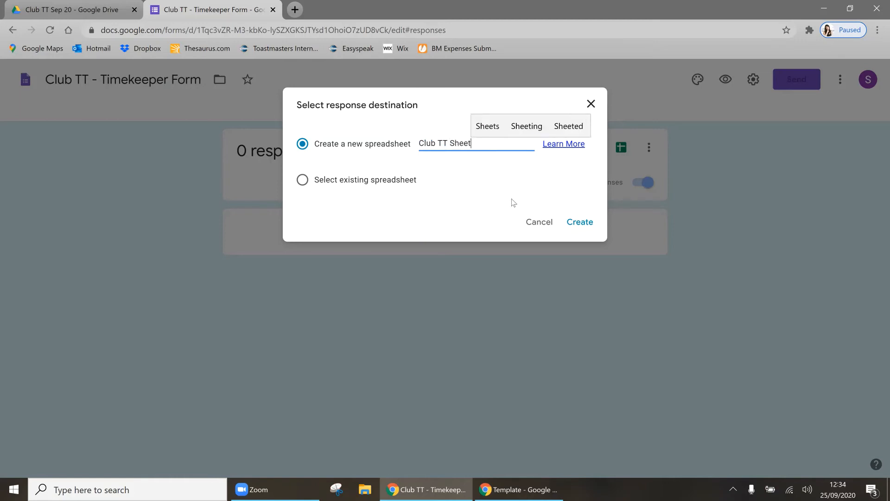
pyautogui.click(574, 224)
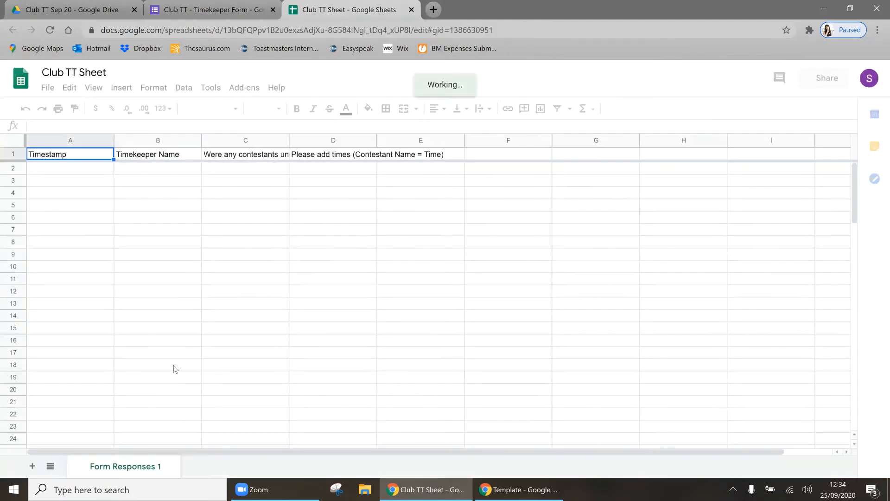
# Step: Rename the Form Responses 1 sheet tab to 'Timer'
pyautogui.doubleClick(147, 465)
pyautogui.write('Timer')
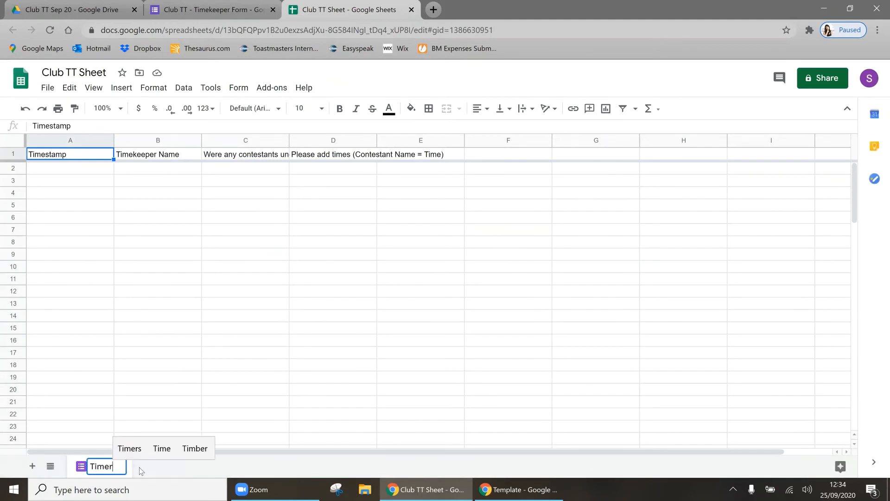
pyautogui.click(153, 368)
# Step: Close the Timekeeper Form and return to the Club TT Sep 20 folder
pyautogui.click(260, 11)
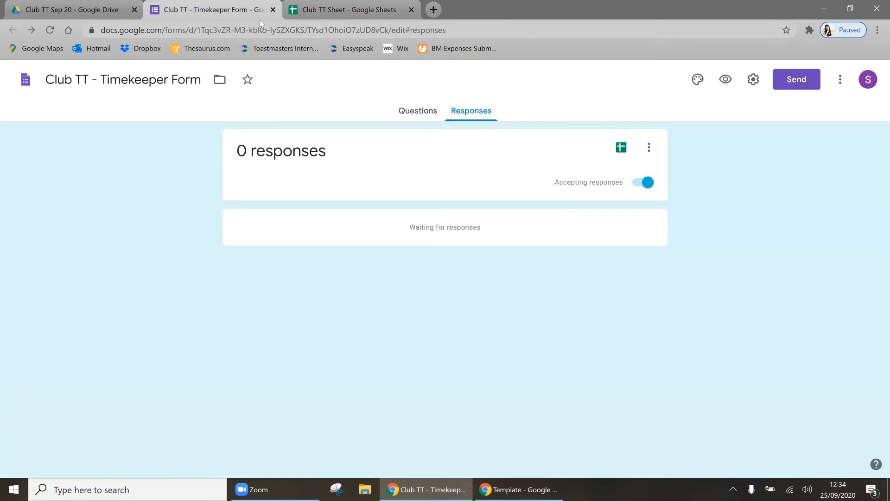
pyautogui.click(273, 10)
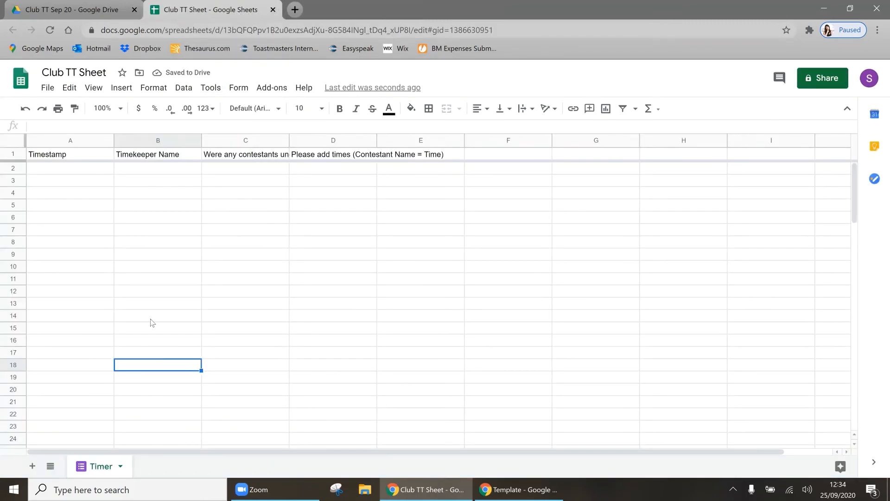
pyautogui.click(139, 14)
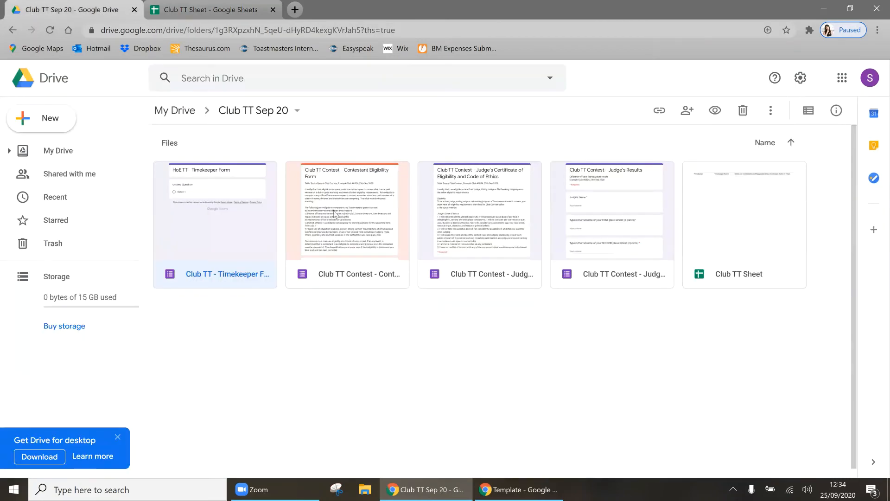
# Step: Open the Contestant Eligibility Form and send its responses to the existing Club TT Sheet
pyautogui.doubleClick(333, 210)
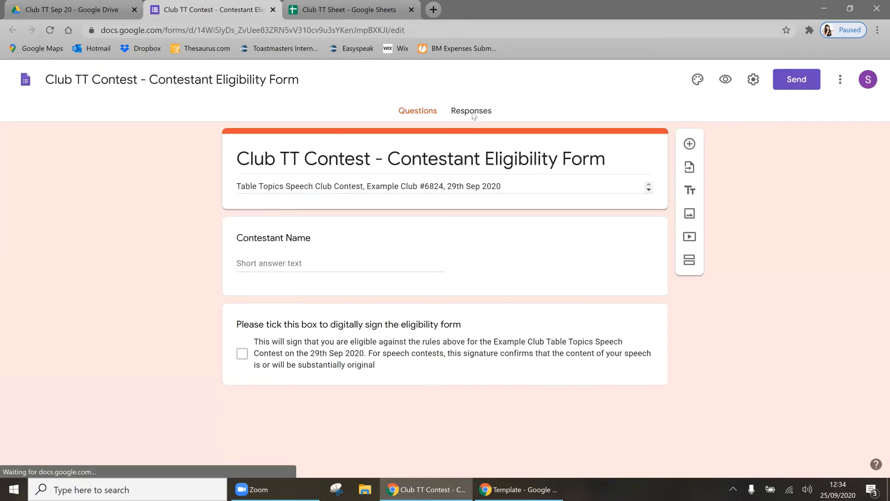
pyautogui.click(473, 113)
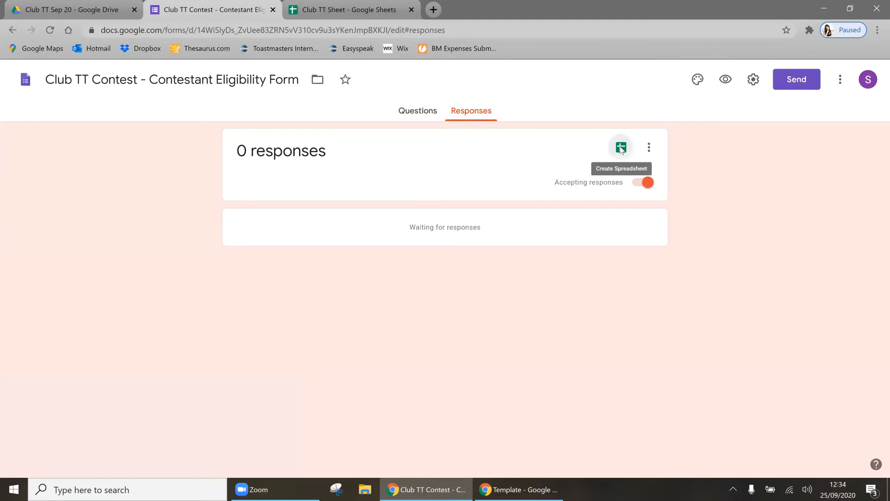
pyautogui.click(622, 149)
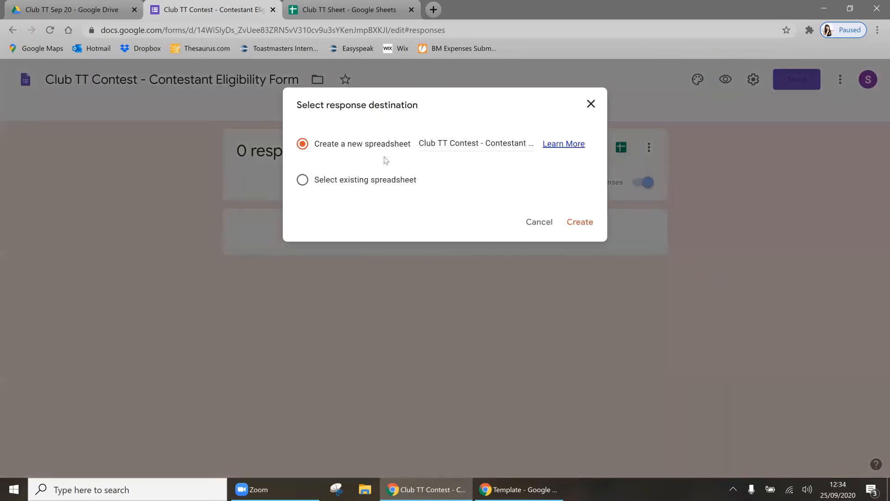
pyautogui.click(302, 181)
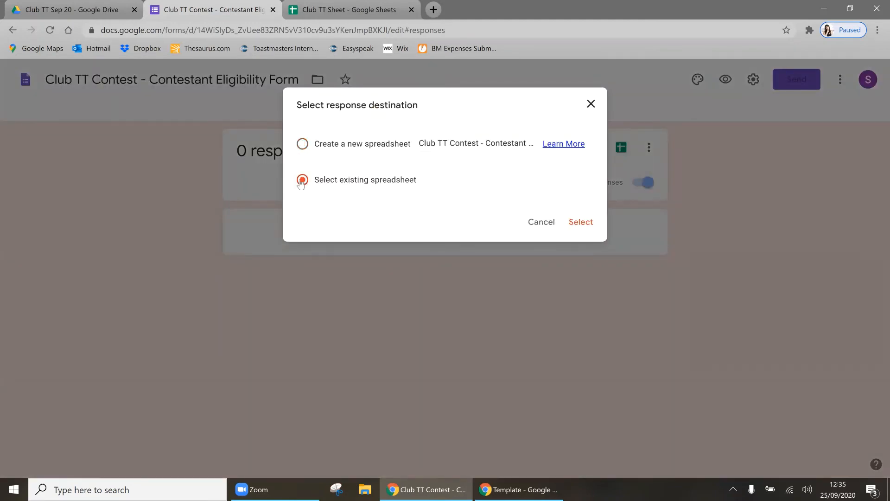
pyautogui.click(581, 222)
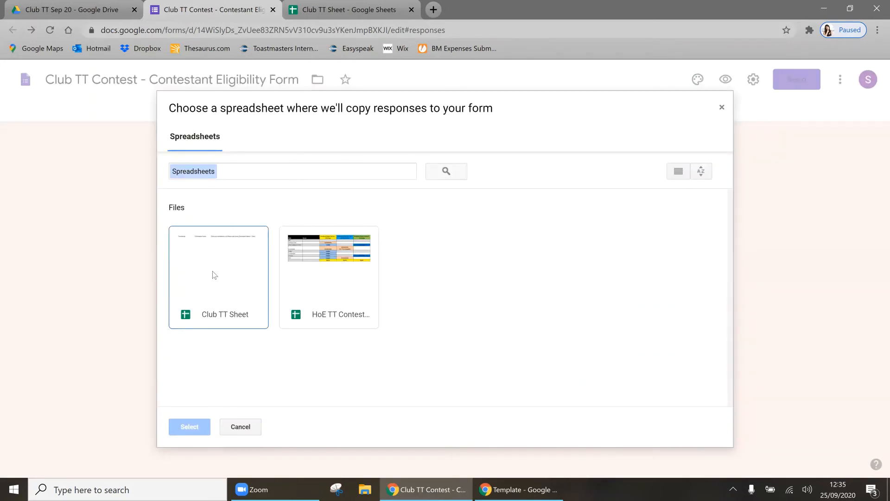
pyautogui.doubleClick(233, 304)
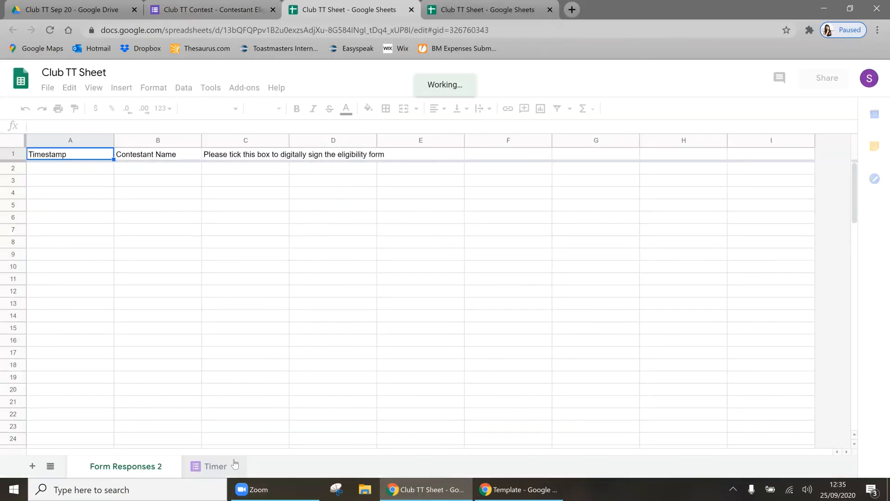
# Step: Rename the Form Responses 2 sheet tab to 'Contestant Eligibility'
pyautogui.doubleClick(139, 467)
pyautogui.write('C')
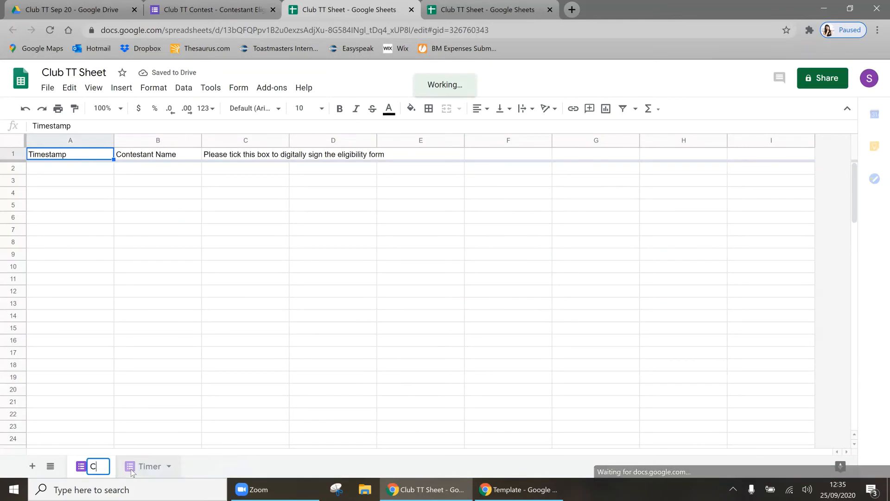
pyautogui.write('Ontesta')
pyautogui.hotkey('ctrl', 'a')
pyautogui.write('Cont4s')
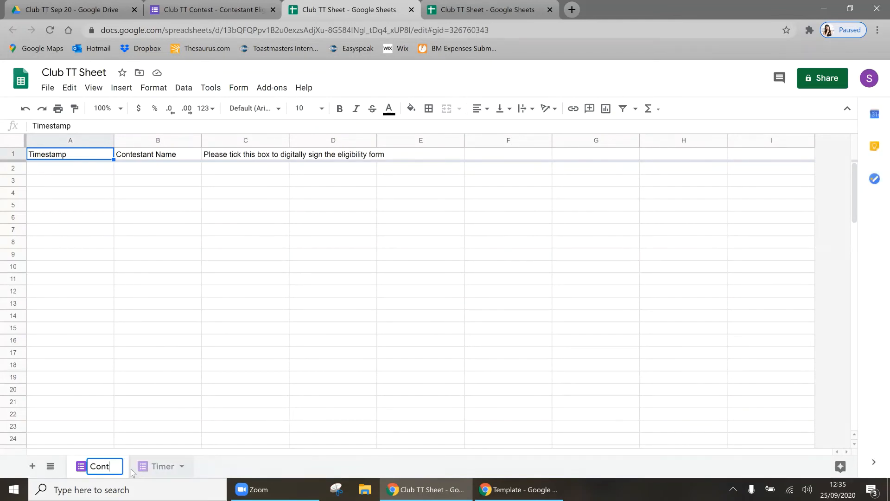
pyautogui.press('BackSpace')
pyautogui.press('BackSpace')
pyautogui.write('estnat')
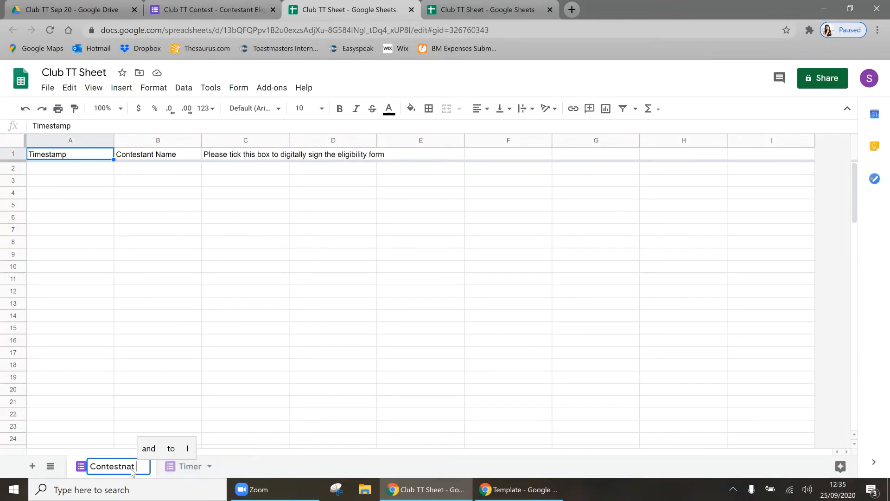
pyautogui.press('BackSpace')
pyautogui.press('BackSpace')
pyautogui.press('BackSpace')
pyautogui.press('BackSpace')
pyautogui.write('ant Eligibility')
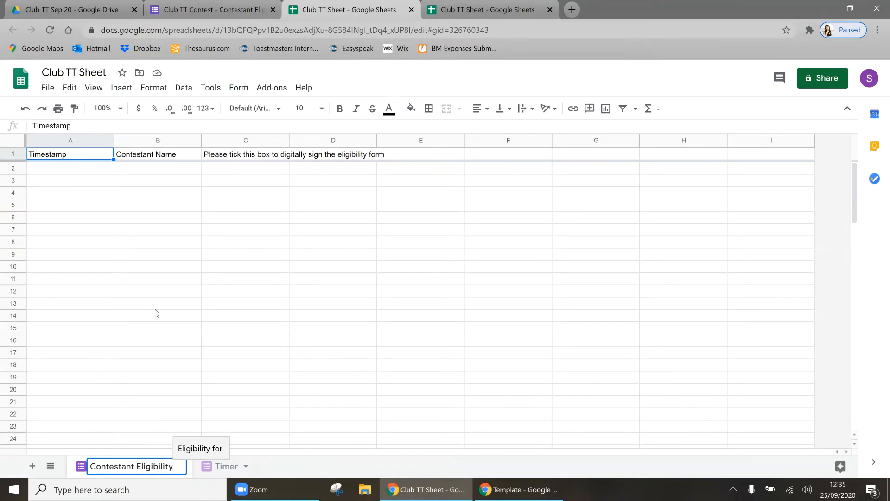
pyautogui.click(156, 306)
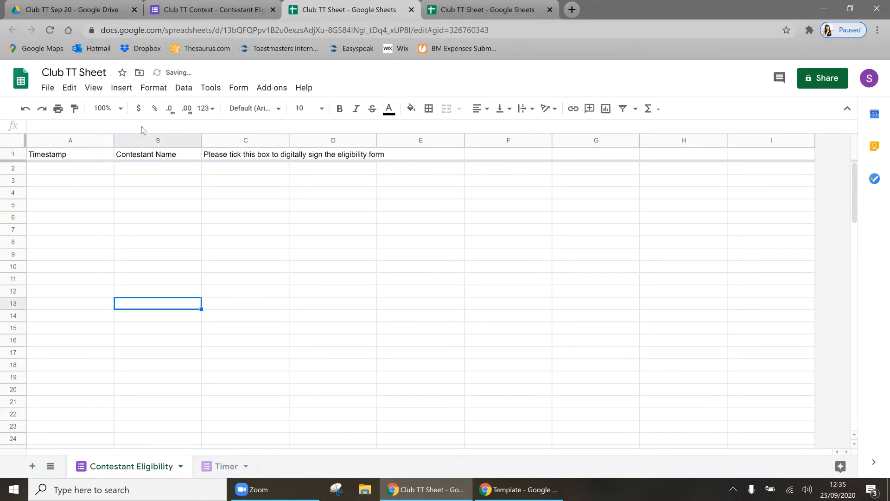
# Step: Close the Contestant Eligibility Form and open the Judge's Certificate of Eligibility form
pyautogui.click(273, 9)
pyautogui.click(69, 9)
pyautogui.doubleClick(518, 219)
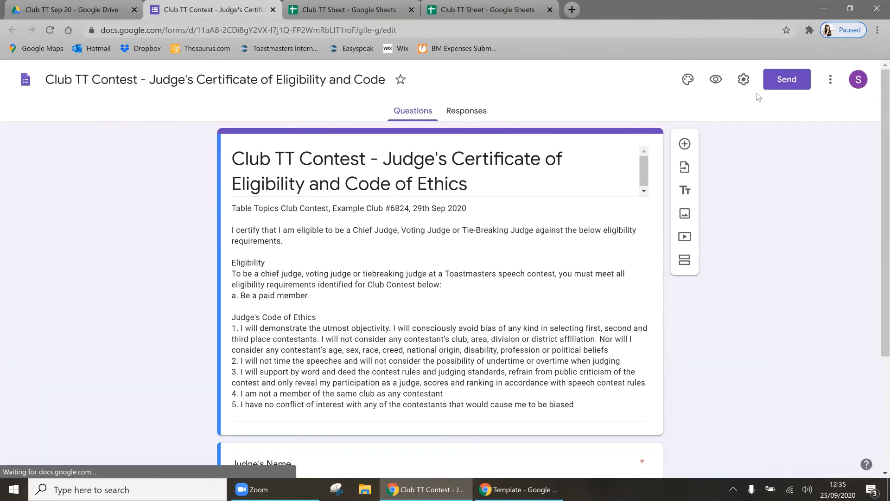
# Step: Send the Judge's Certificate form's responses to the existing Club TT Sheet as Form Responses 3
pyautogui.click(469, 116)
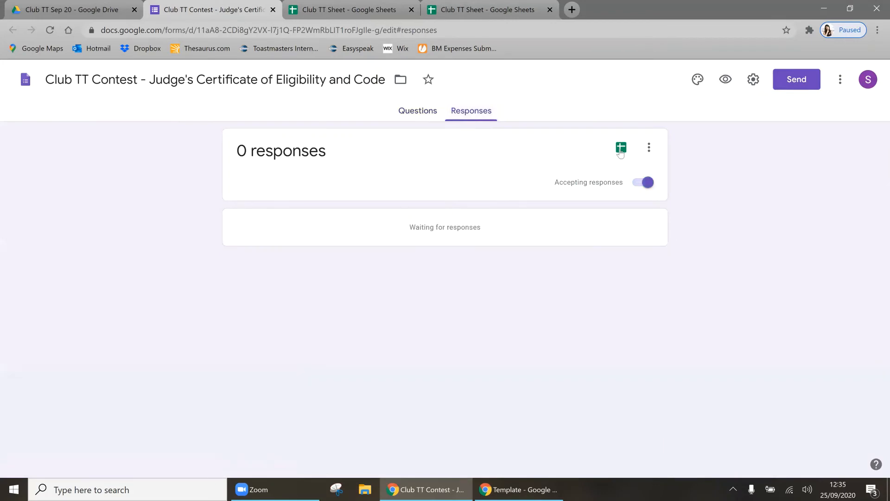
pyautogui.click(621, 148)
pyautogui.click(303, 181)
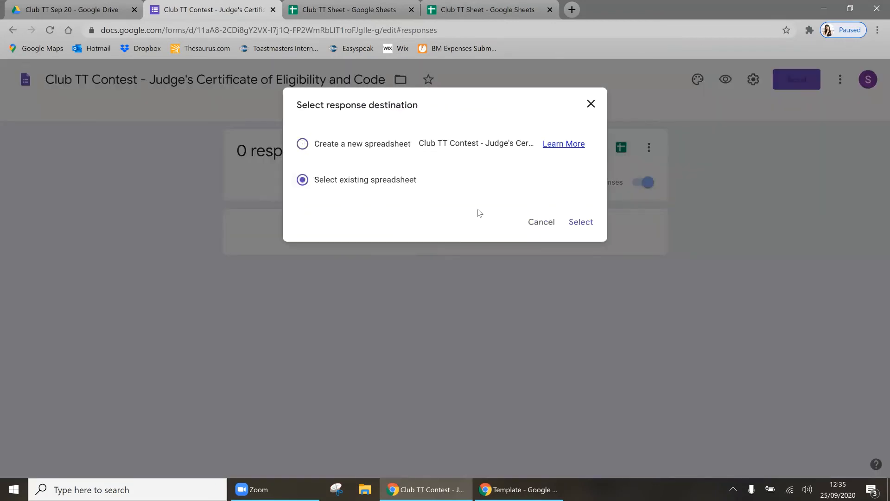
pyautogui.click(581, 222)
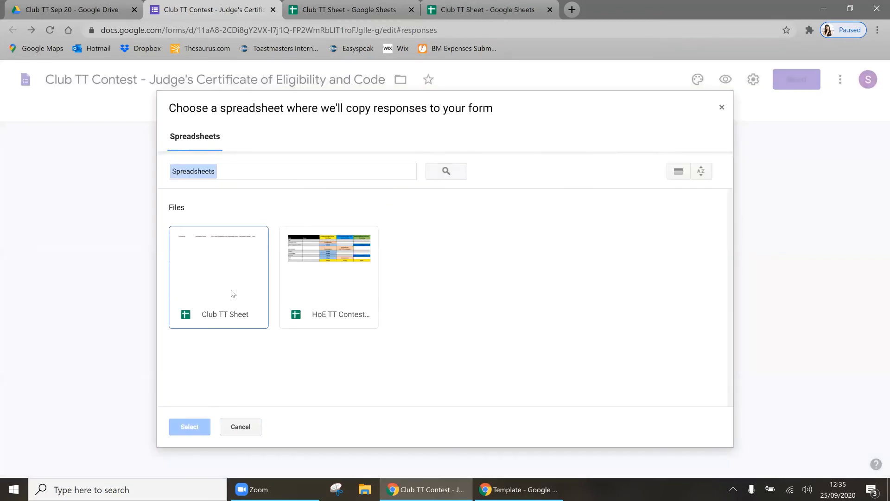
pyautogui.doubleClick(233, 293)
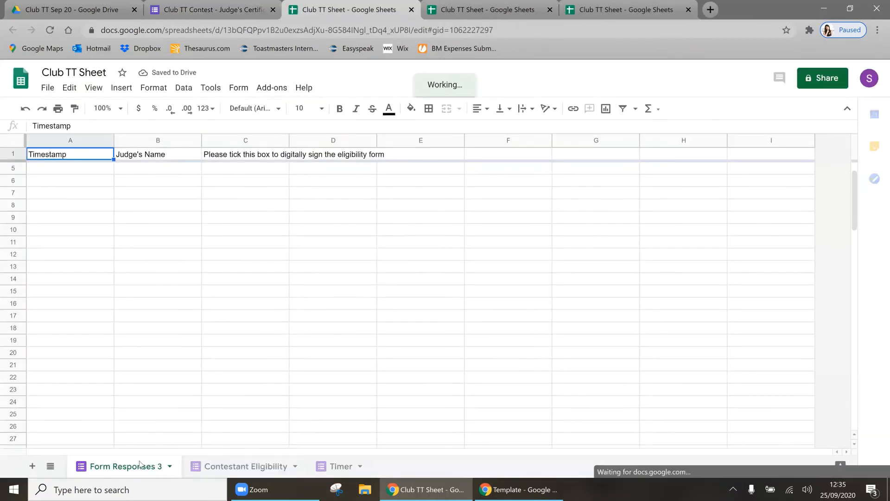
# Step: Rename the Form Responses 3 sheet tab to 'Judge's Eligibility'
pyautogui.doubleClick(139, 465)
pyautogui.write('Judg')
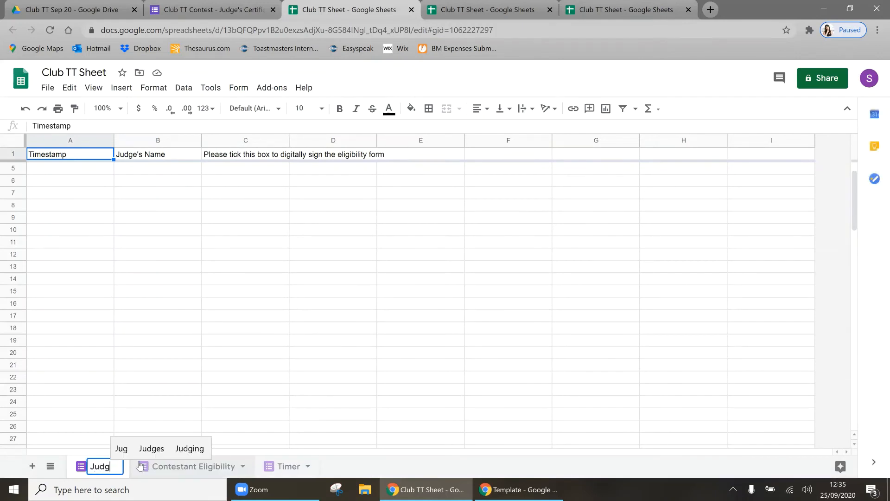
pyautogui.write("e's Eligibility")
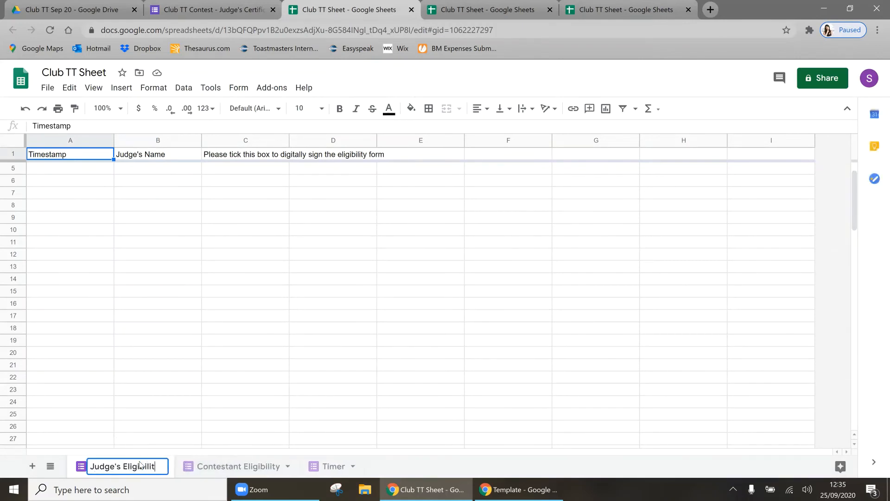
pyautogui.click(221, 304)
# Step: Order the tabs Timer, Contestant Eligibility, Judge's Eligibility, then close the Judge's Certificate form
pyautogui.moveTo(251, 467); pyautogui.dragTo(75, 462)
pyautogui.moveTo(331, 466); pyautogui.dragTo(84, 466)
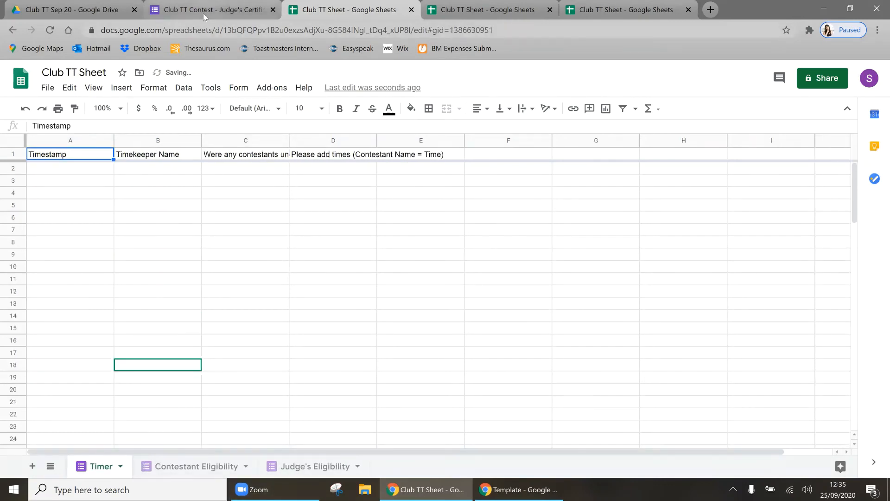
pyautogui.click(269, 10)
pyautogui.click(272, 10)
# Step: Open the Club TT Contest - Judge's Results form and send its responses to the existing Club TT Sheet
pyautogui.click(70, 9)
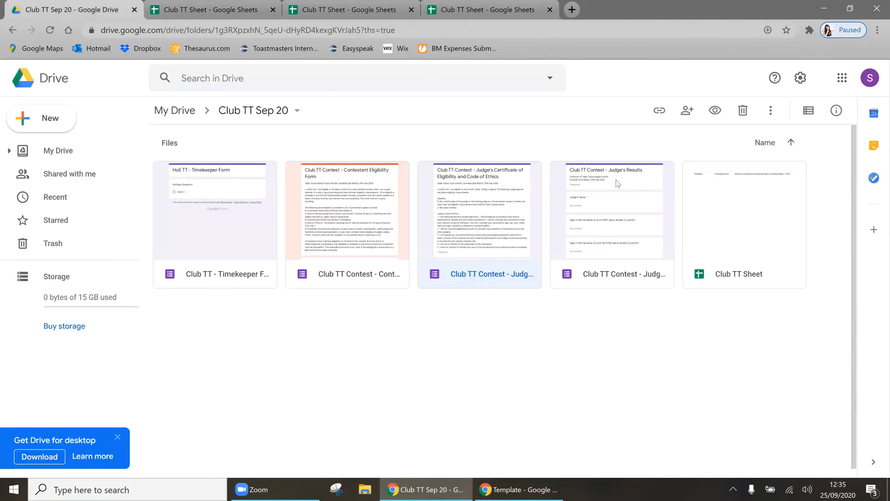
pyautogui.doubleClick(640, 216)
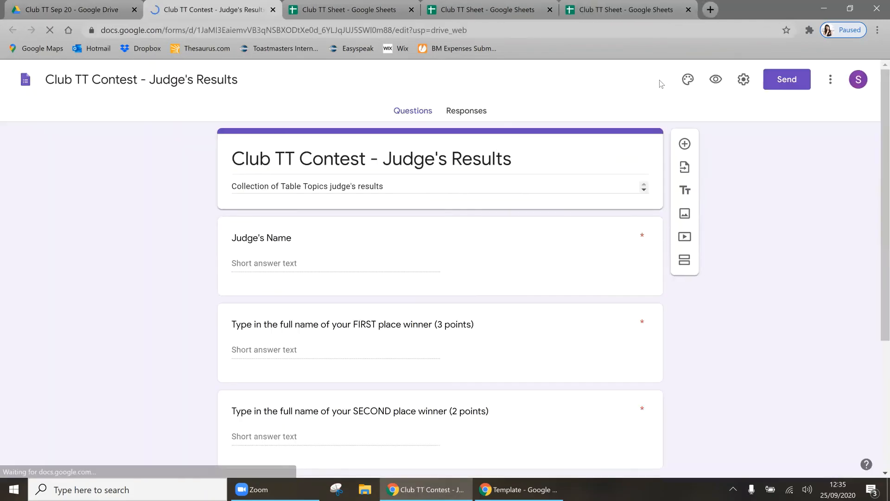
pyautogui.click(469, 113)
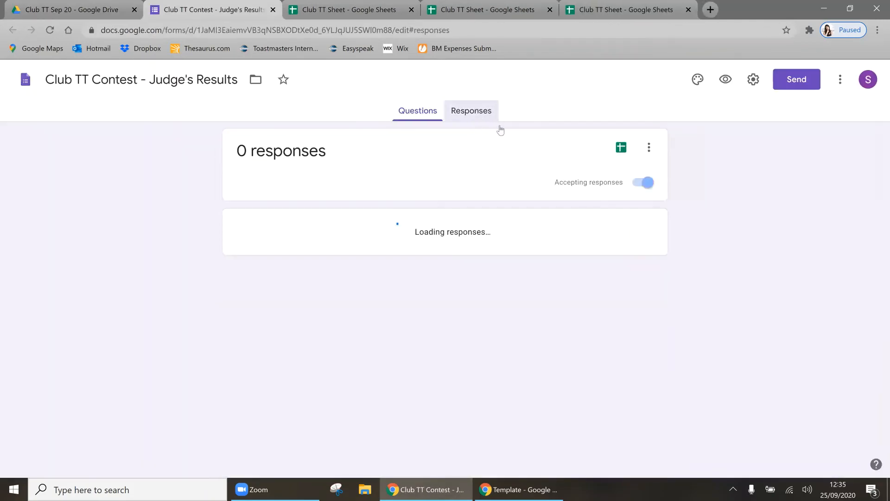
pyautogui.click(625, 147)
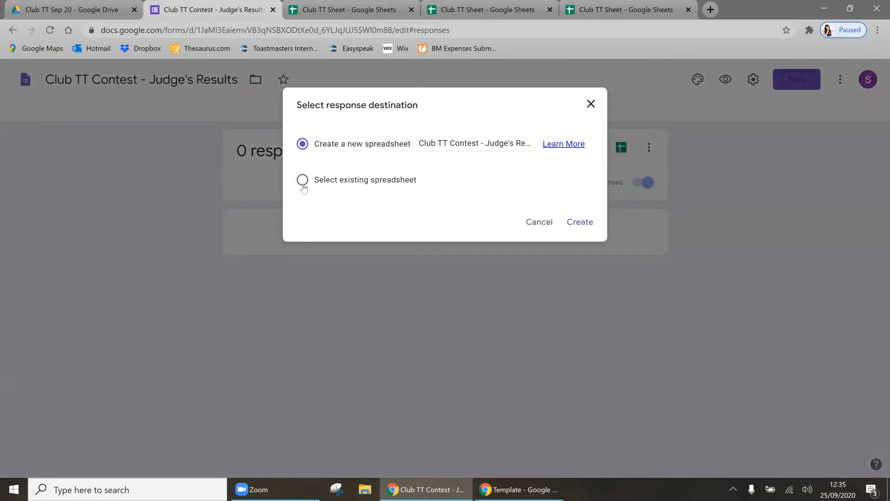
pyautogui.click(303, 182)
pyautogui.click(577, 230)
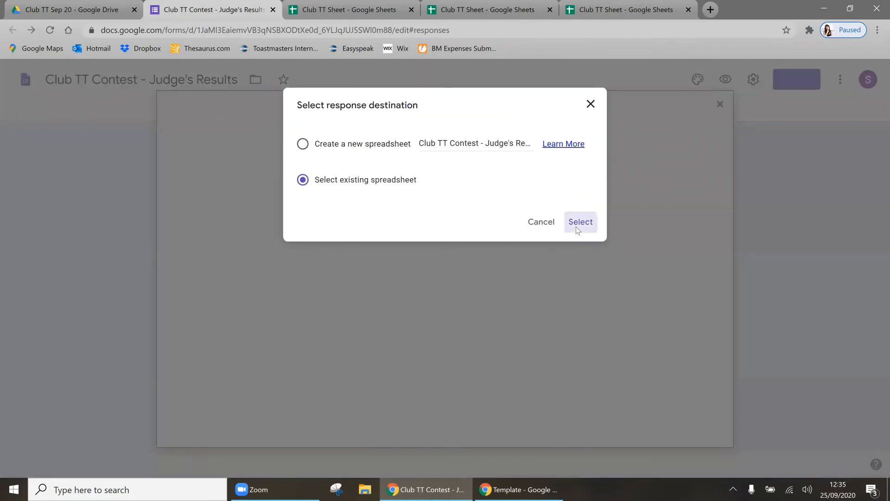
pyautogui.click(211, 285)
pyautogui.doubleClick(211, 285)
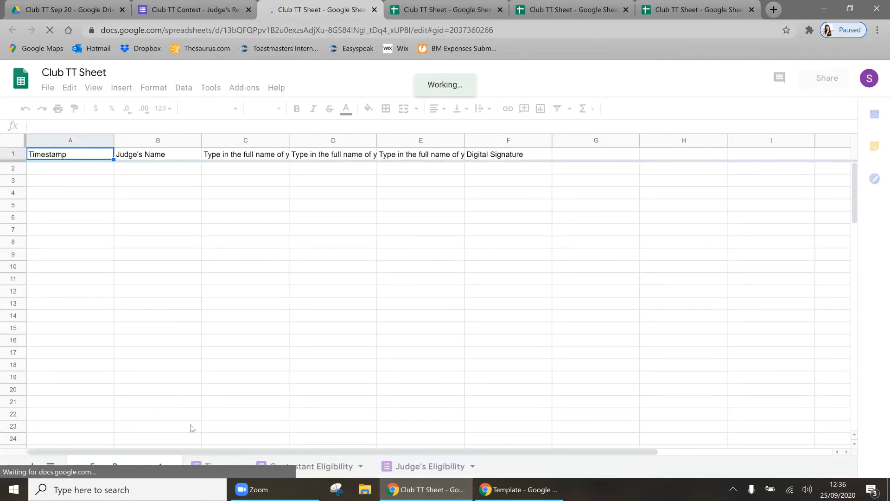
# Step: Rename the Form Responses 4 sheet tab to 'Judge's Results'
pyautogui.doubleClick(134, 467)
pyautogui.write('J')
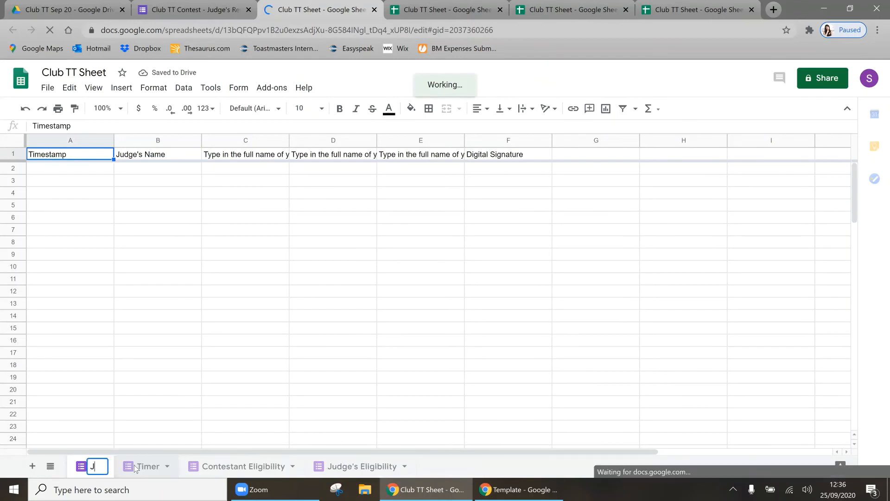
pyautogui.write("udge's Results")
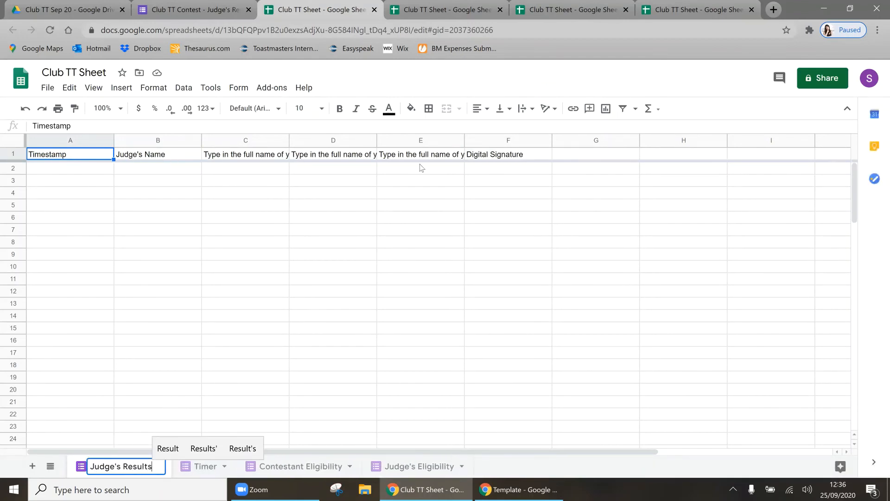
pyautogui.click(113, 293)
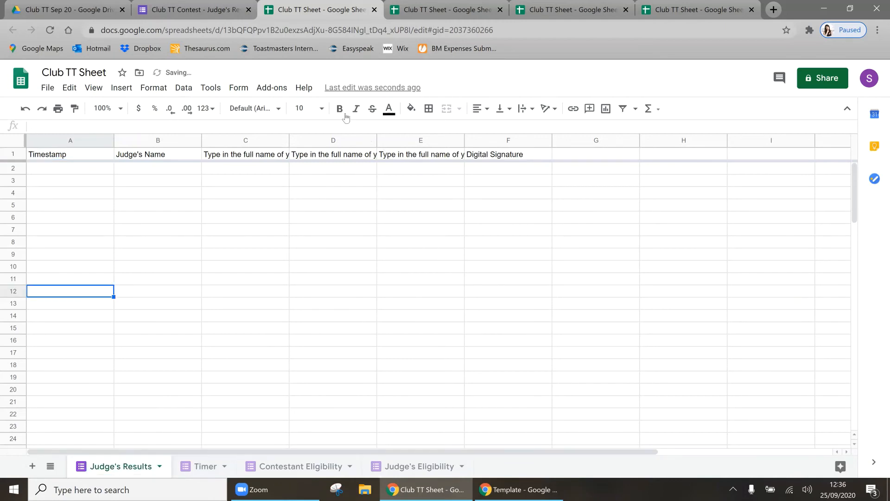
# Step: Close the three duplicate Club TT Sheet browser tabs and return to the Club TT Sep 20 folder
pyautogui.click(501, 10)
pyautogui.click(501, 11)
pyautogui.click(501, 11)
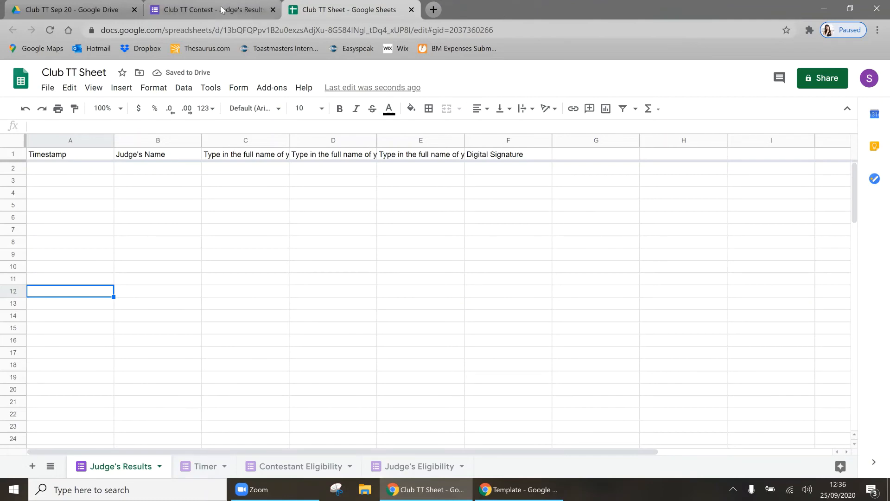
pyautogui.click(74, 10)
# Step: Open HoE TT Contest - Sep 2020 from the Template folder beside Club TT Sheet
pyautogui.click(792, 330)
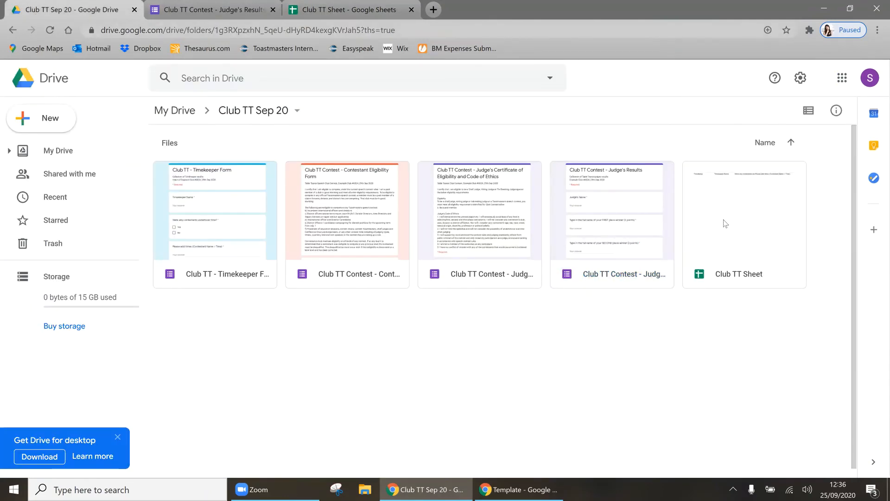
pyautogui.click(365, 13)
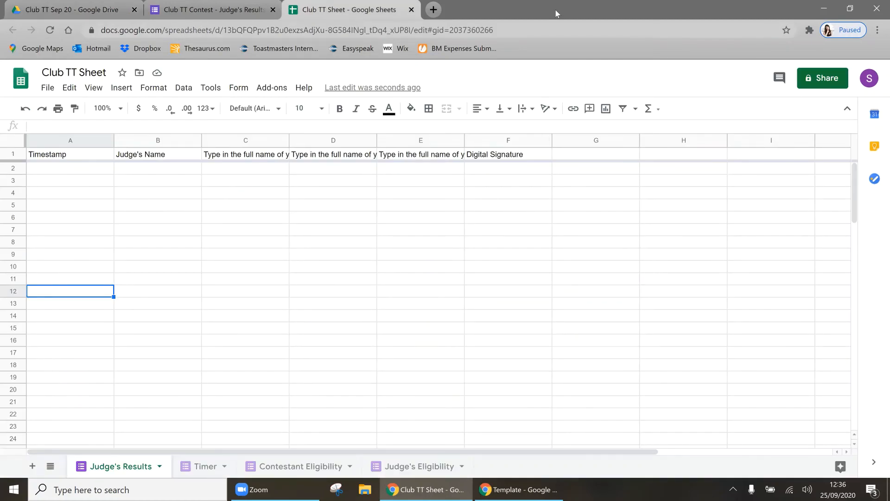
pyautogui.doubleClick(793, 10)
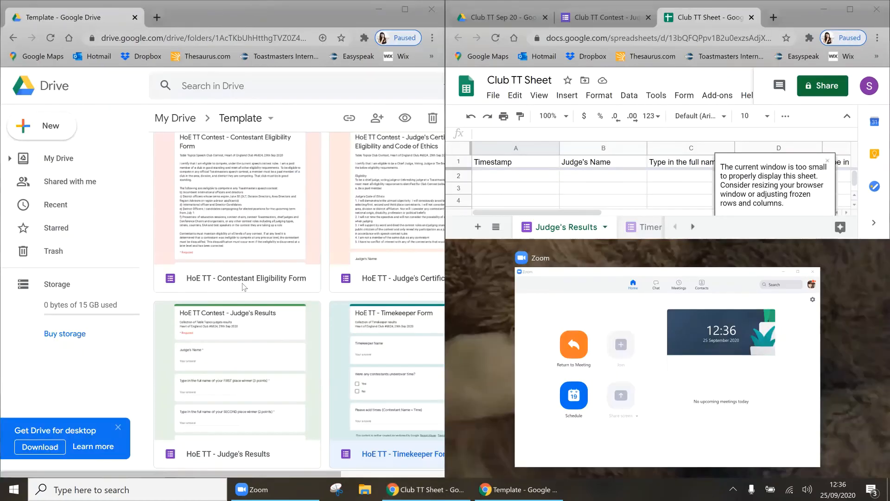
pyautogui.scroll(-4, 244, 287)
pyautogui.doubleClick(223, 350)
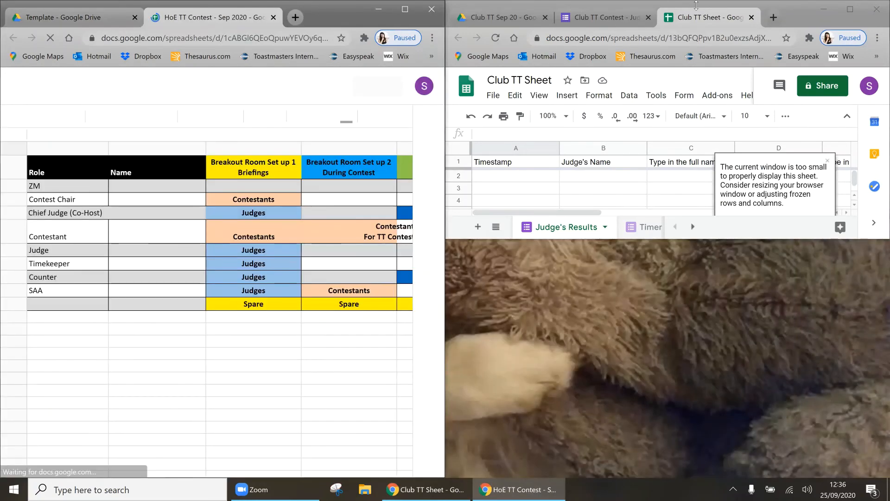
pyautogui.doubleClick(663, 4)
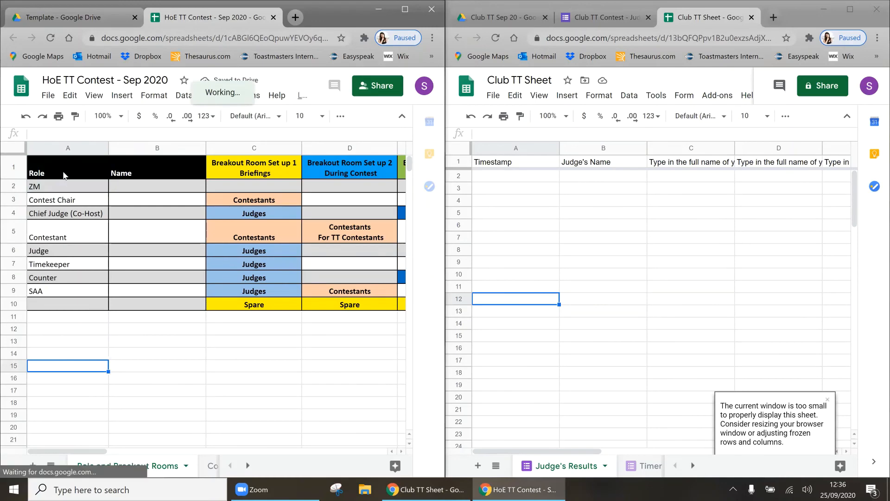
# Step: Copy the role and breakout room table A1:E10
pyautogui.moveTo(65, 168); pyautogui.dragTo(361, 305)
pyautogui.hotkey('shift', 'Right')
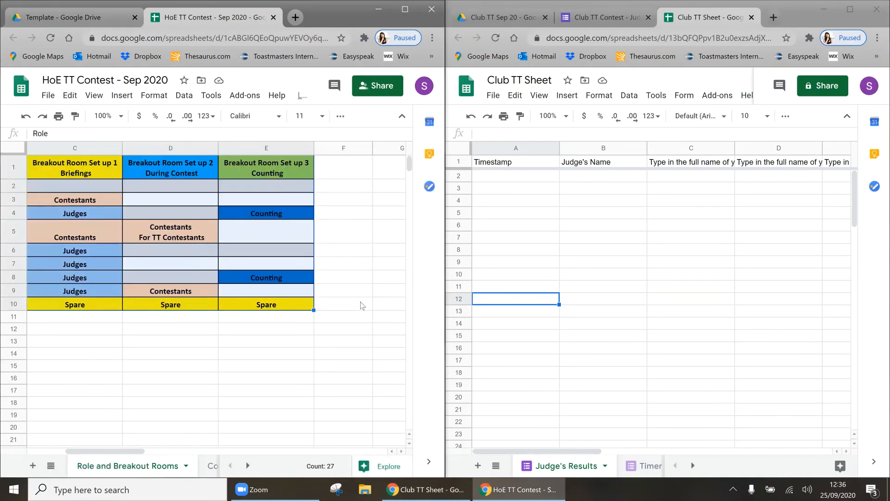
pyautogui.hotkey('ctrl', 'c')
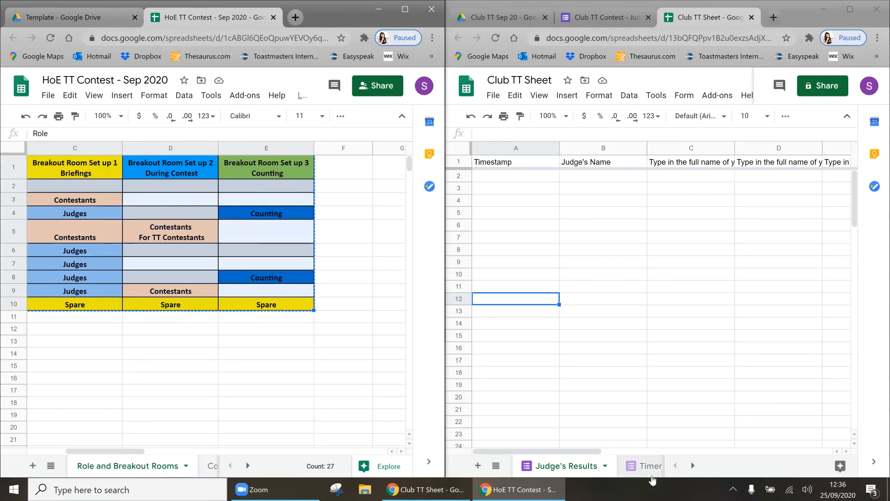
# Step: Add a new sheet to Club TT Sheet named 'Role and Breakout Room'
pyautogui.click(478, 466)
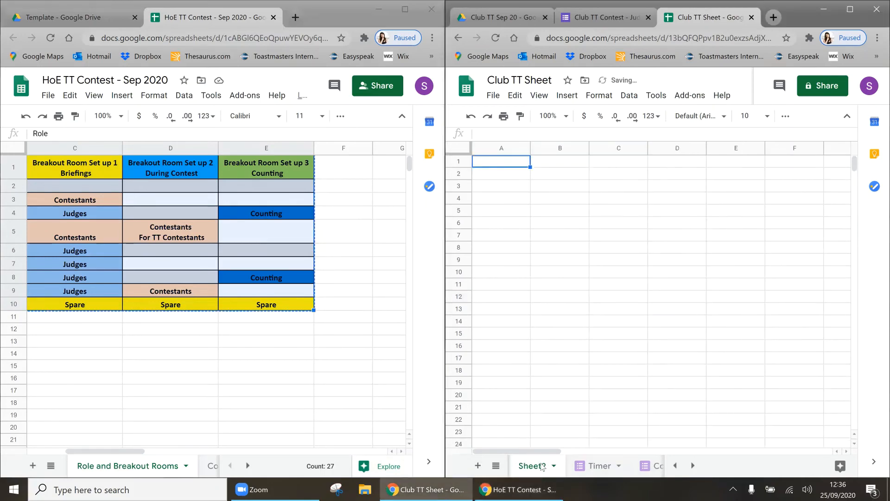
pyautogui.doubleClick(532, 466)
pyautogui.write('Role a')
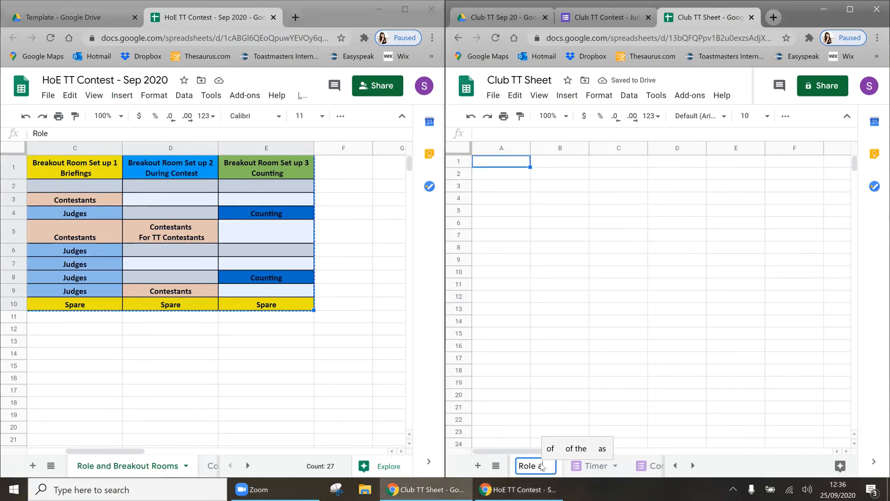
pyautogui.write('nd Breakout Roo')
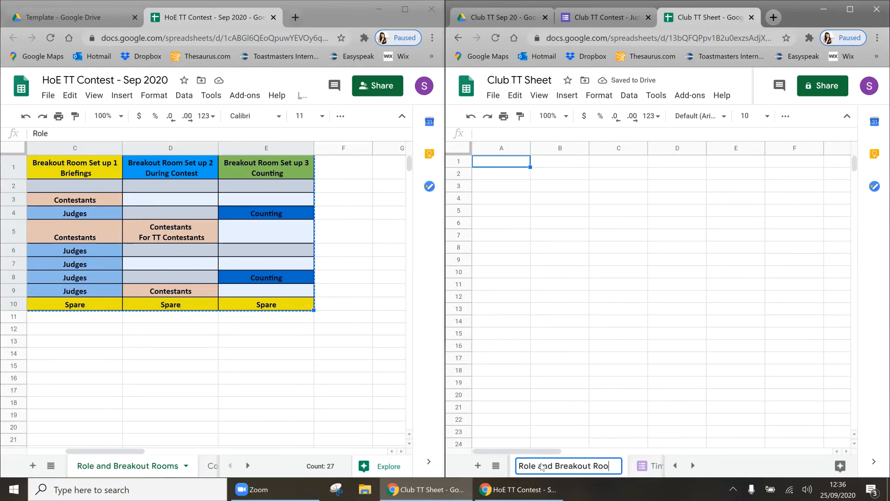
pyautogui.write('m')
pyautogui.click(503, 165)
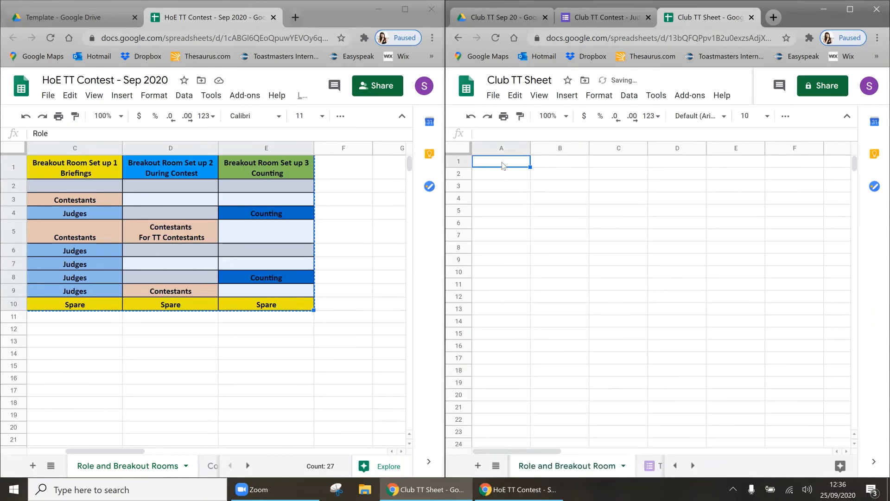
# Step: Paste the role table at A1 and widen columns C to E
pyautogui.hotkey('ctrl', 'v')
pyautogui.moveTo(523, 149); pyautogui.dragTo(555, 151)
pyautogui.click(548, 185)
pyautogui.moveTo(640, 149); pyautogui.dragTo(756, 149)
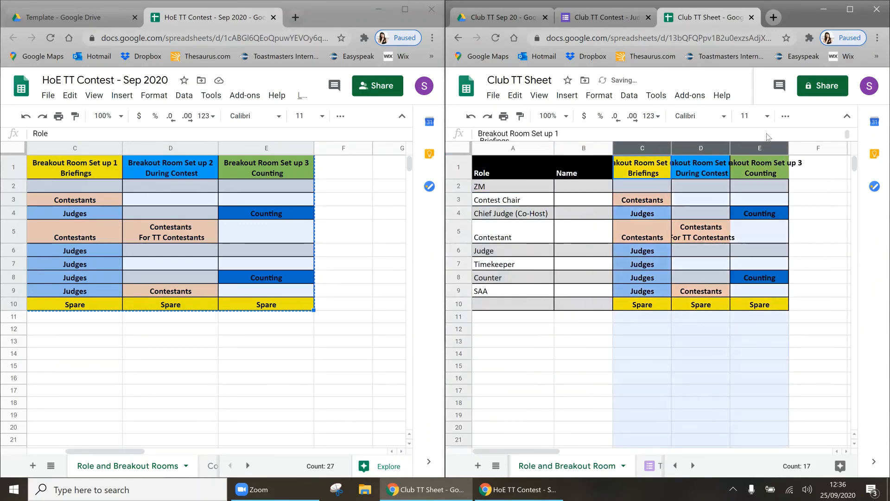
pyautogui.moveTo(680, 148); pyautogui.dragTo(711, 149)
pyautogui.click(668, 297)
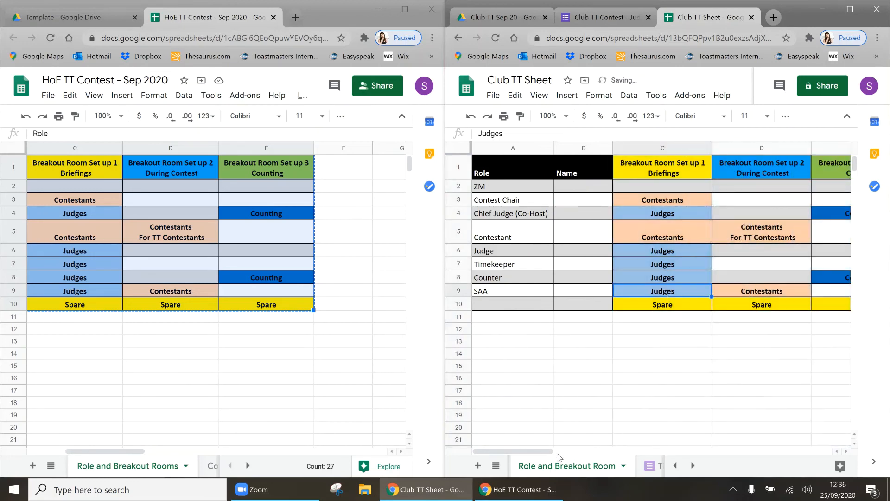
pyautogui.click(477, 465)
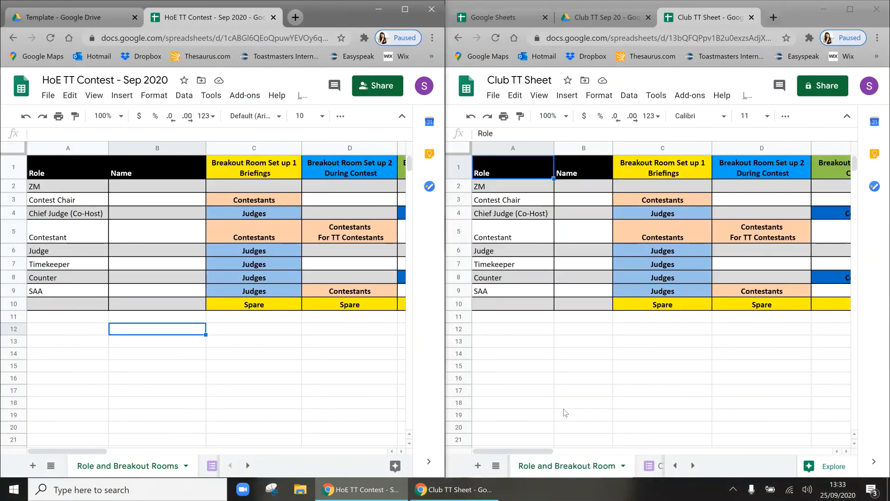
# Step: Add a new blank tab to Club TT Sheet and name it Counter
pyautogui.click(477, 466)
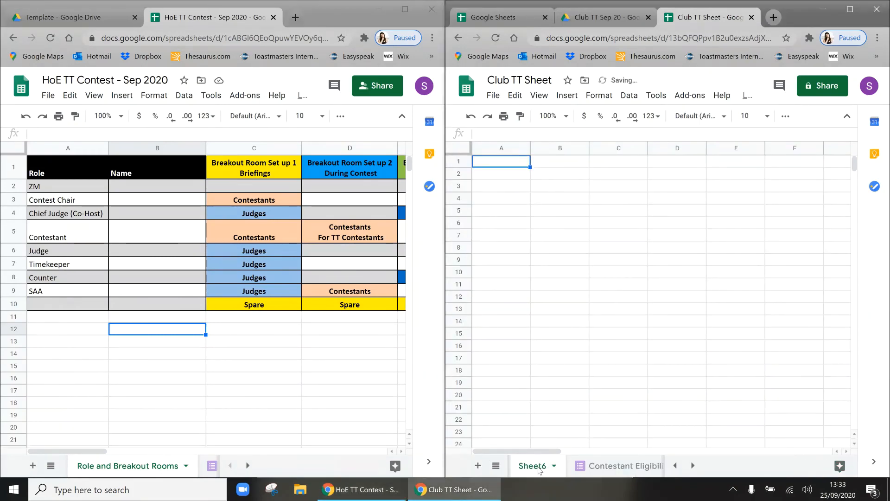
pyautogui.doubleClick(534, 467)
pyautogui.write('Counter')
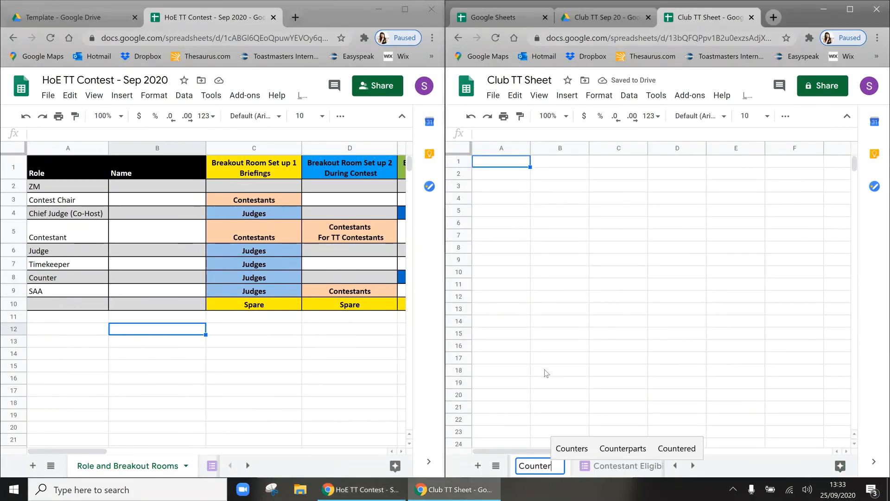
pyautogui.click(547, 371)
pyautogui.scroll(-5, 184, 469)
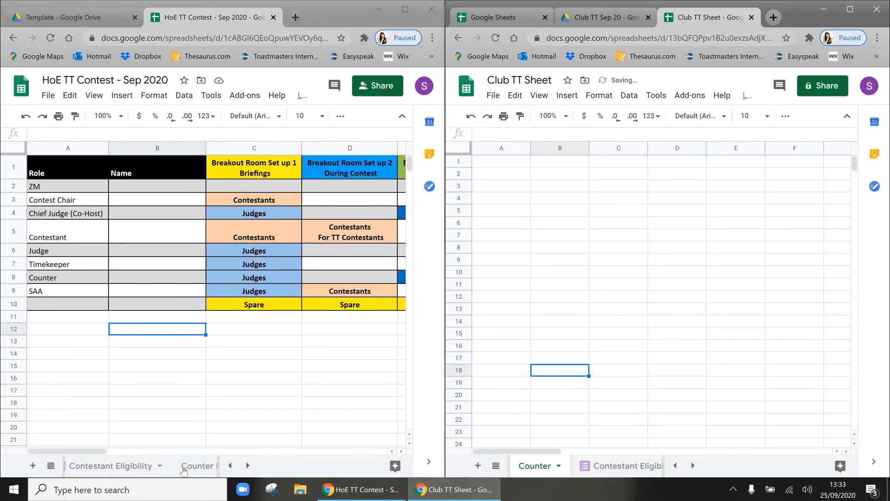
# Step: Copy the scores table B3:H13 from Counter Results and paste it at A3 of Counter
pyautogui.click(184, 466)
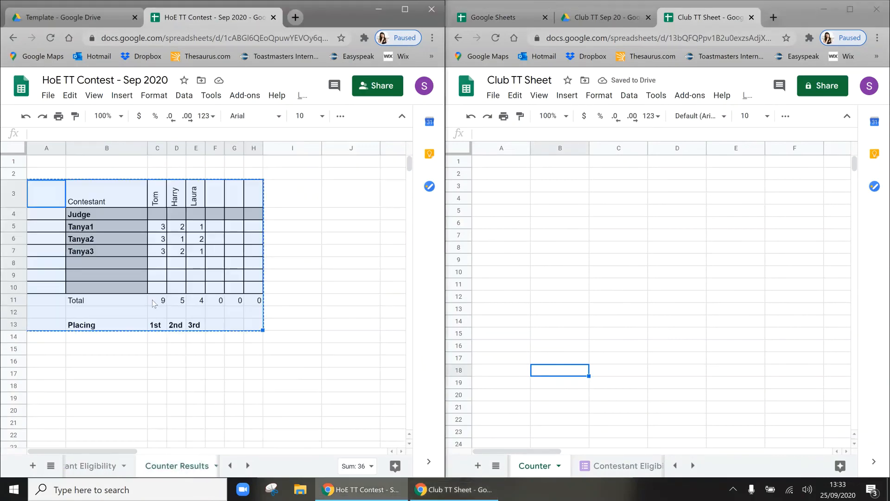
pyautogui.moveTo(98, 199); pyautogui.dragTo(250, 329)
pyautogui.hotkey('ctrl', 'c')
pyautogui.click(512, 189)
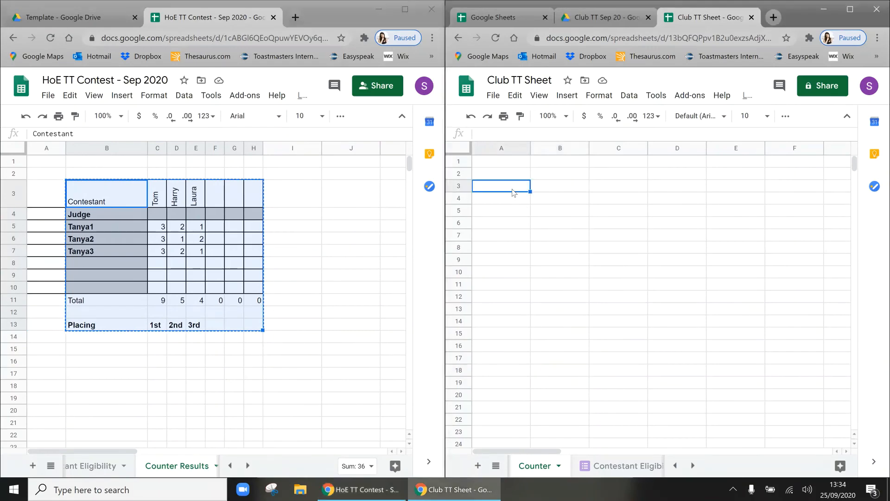
pyautogui.hotkey('ctrl', 'v')
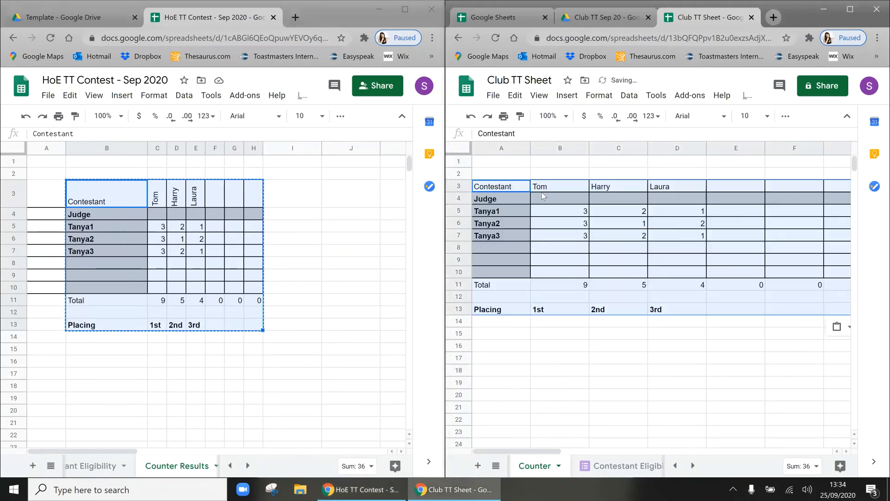
# Step: Rotate the Tom, Harry and Laura heading text to read upward
pyautogui.click(542, 192)
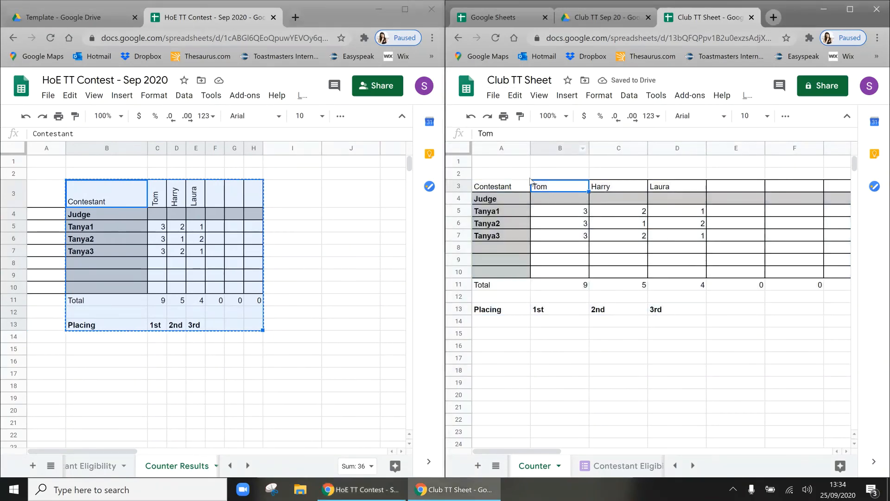
pyautogui.moveTo(547, 188); pyautogui.dragTo(677, 188)
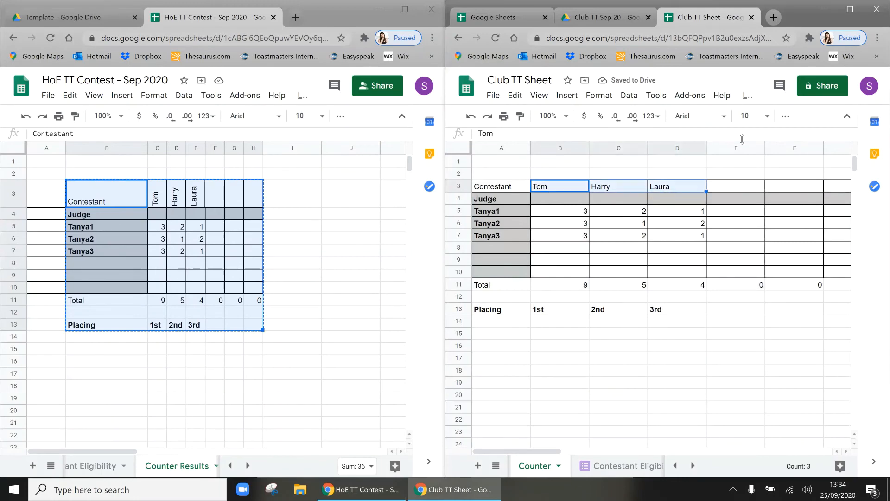
pyautogui.click(785, 116)
pyautogui.click(536, 237)
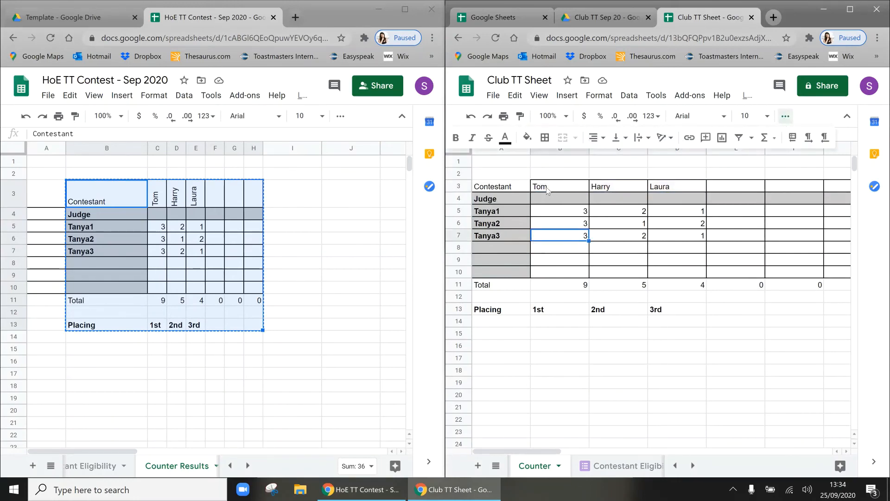
pyautogui.moveTo(548, 190); pyautogui.dragTo(830, 189)
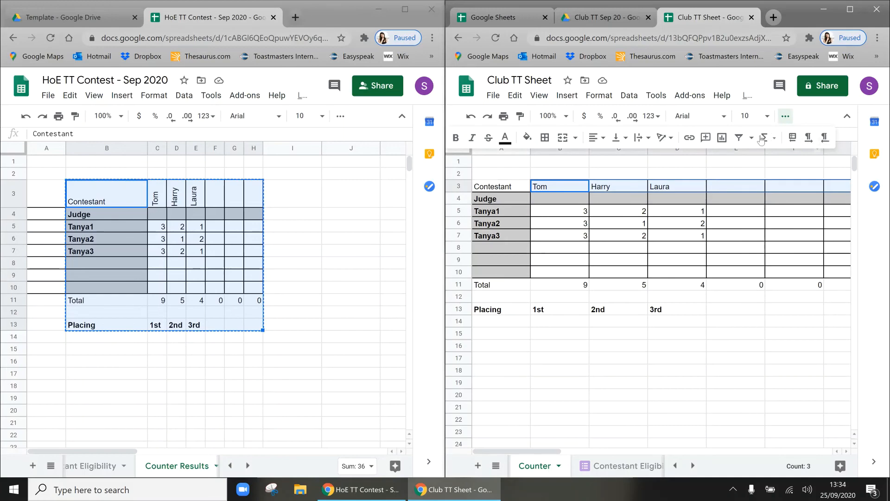
pyautogui.click(670, 139)
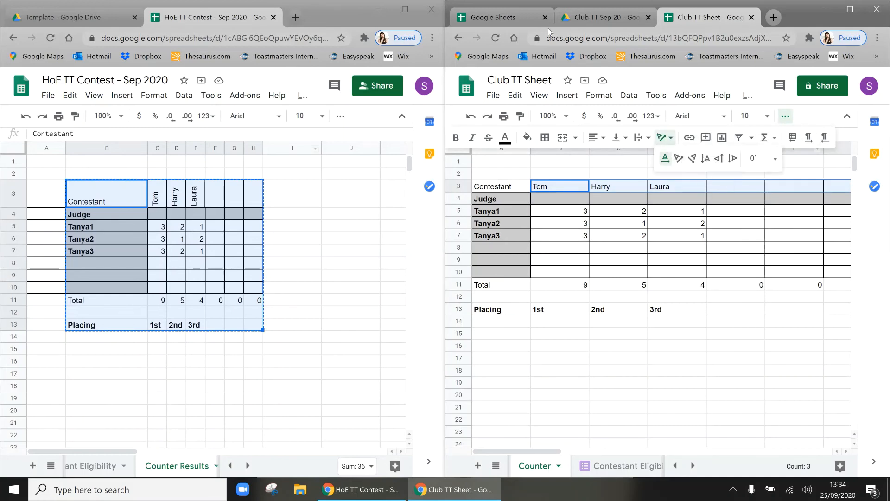
pyautogui.click(721, 160)
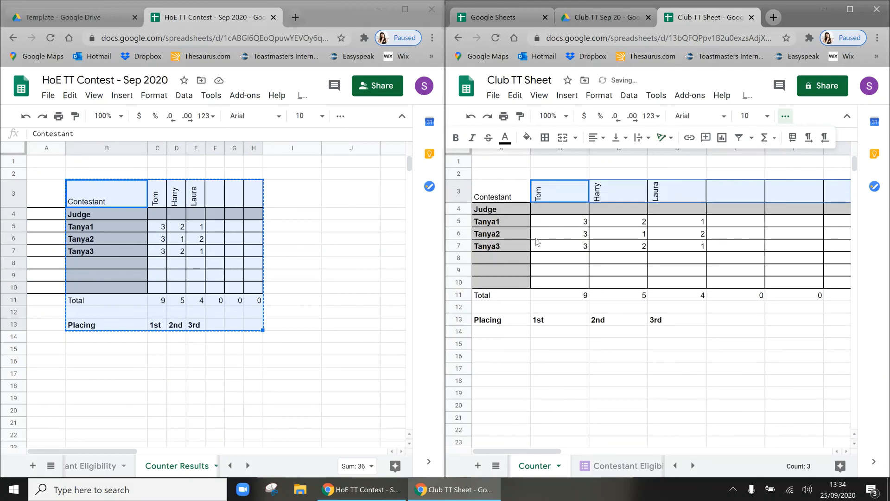
pyautogui.click(538, 238)
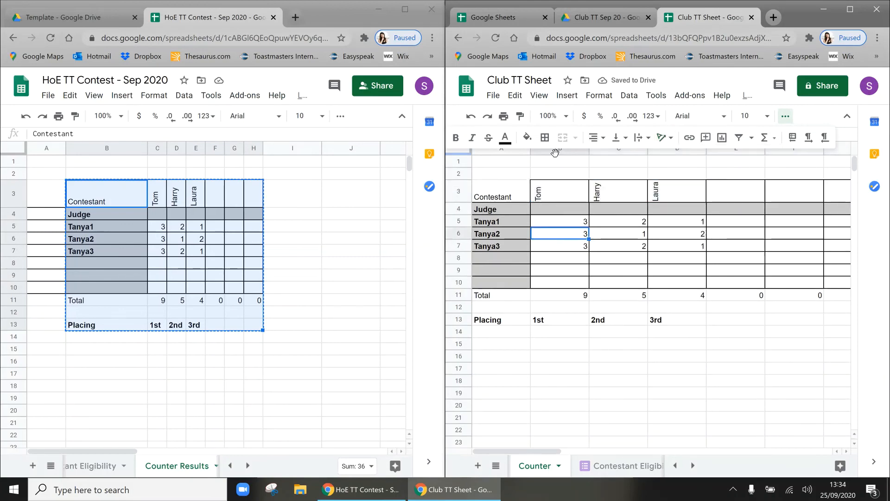
pyautogui.click(785, 116)
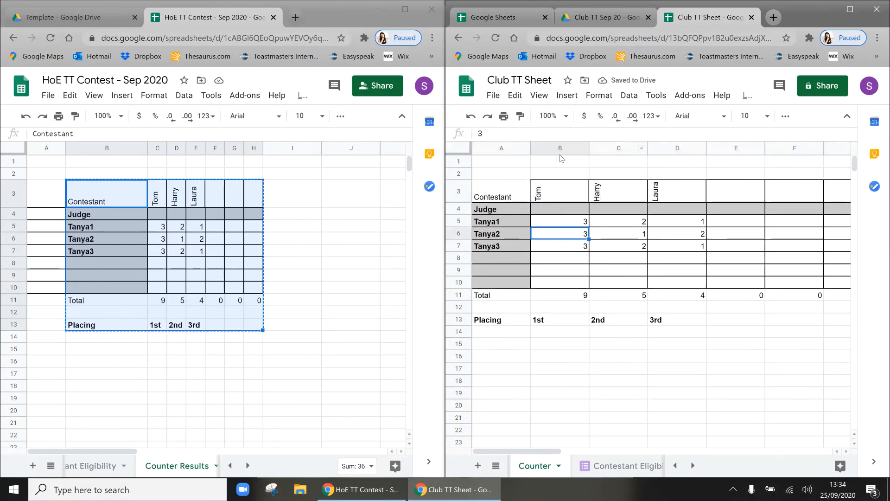
# Step: Narrow the score columns B to F to about 41 px wide
pyautogui.moveTo(560, 148); pyautogui.dragTo(825, 146)
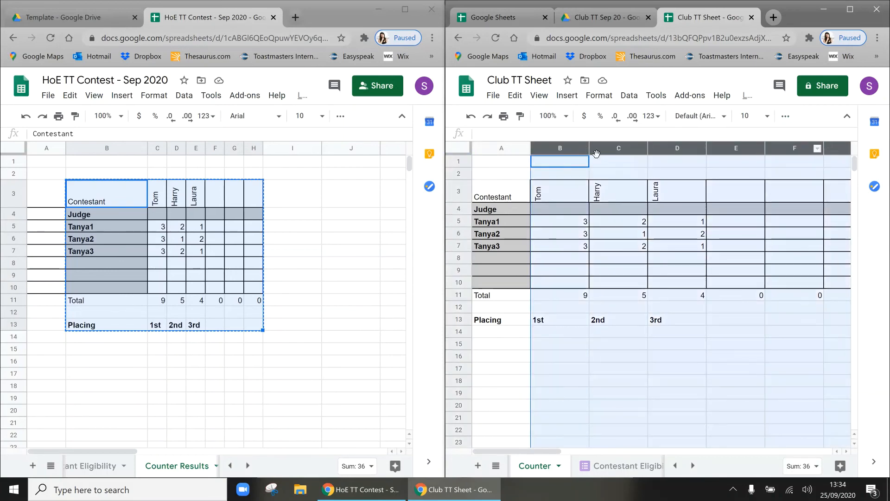
pyautogui.moveTo(588, 150); pyautogui.dragTo(553, 148)
pyautogui.moveTo(548, 149); pyautogui.dragTo(549, 149)
pyautogui.click(610, 249)
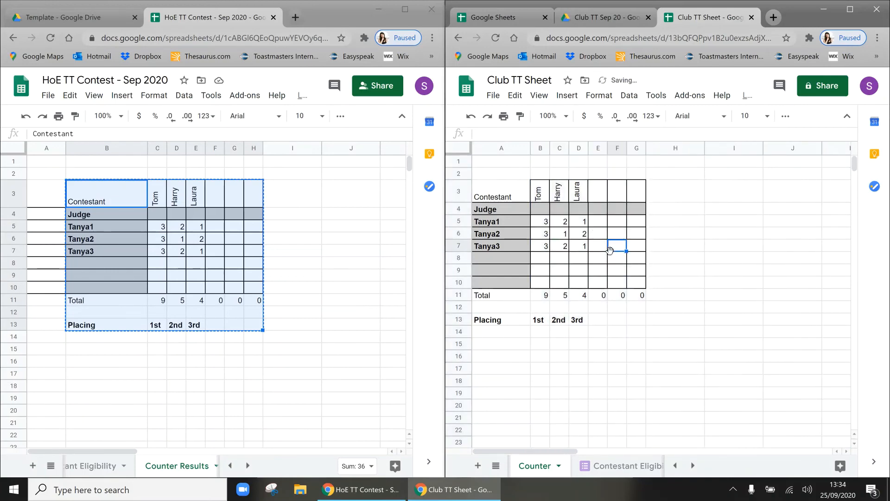
pyautogui.moveTo(512, 223); pyautogui.dragTo(513, 247)
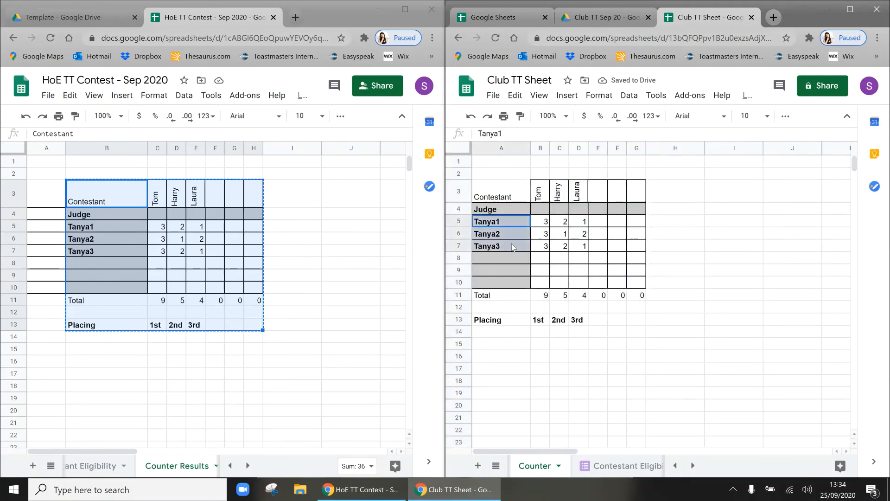
# Step: Inspect the SUM formula behind Tom's total, leaving it unchanged
pyautogui.click(512, 246)
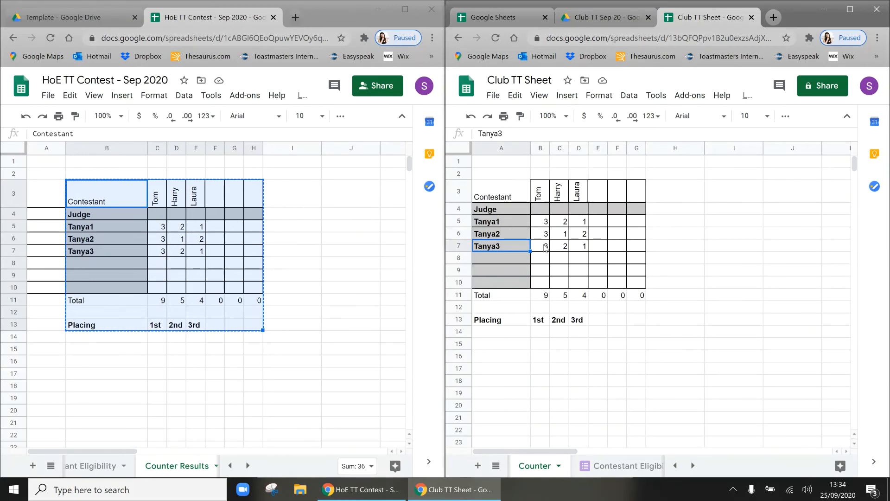
pyautogui.click(538, 297)
pyautogui.click(514, 135)
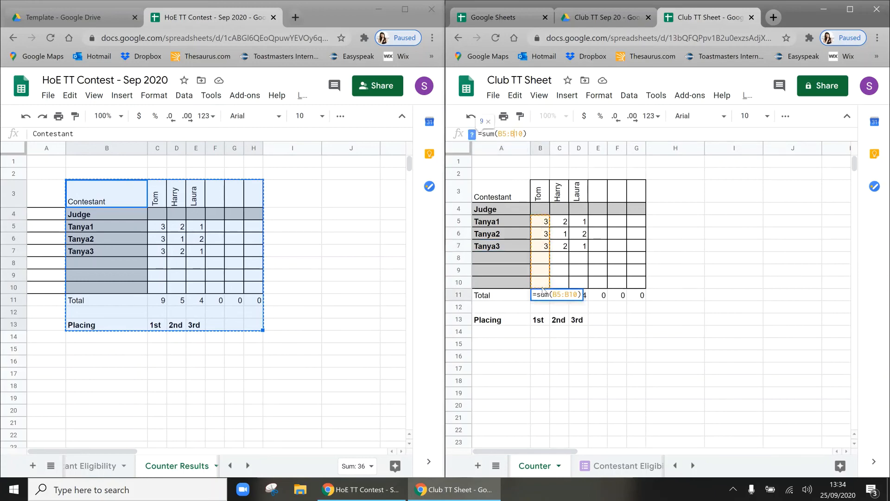
pyautogui.click(619, 307)
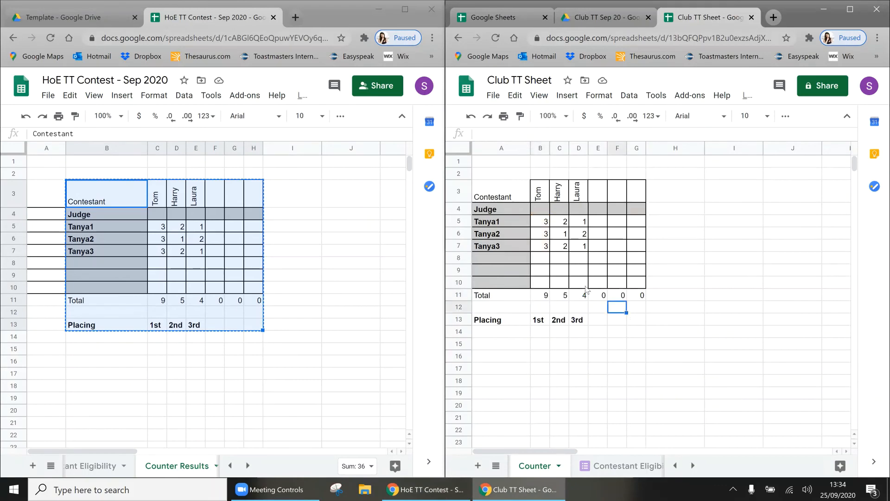
# Step: Test Tom's total by entering 2 for Tanya1–Tanya3, then restoring a score of 3
pyautogui.click(538, 220)
pyautogui.write('2')
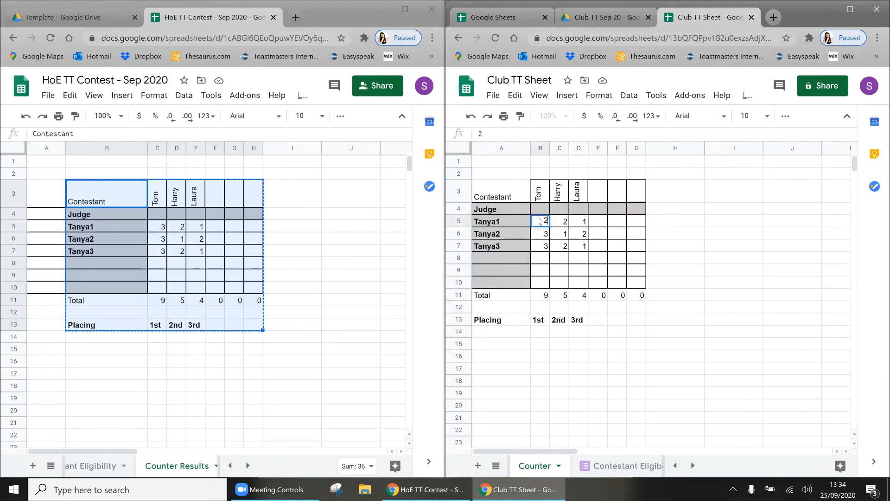
pyautogui.press('Return')
pyautogui.write('2')
pyautogui.press('Return')
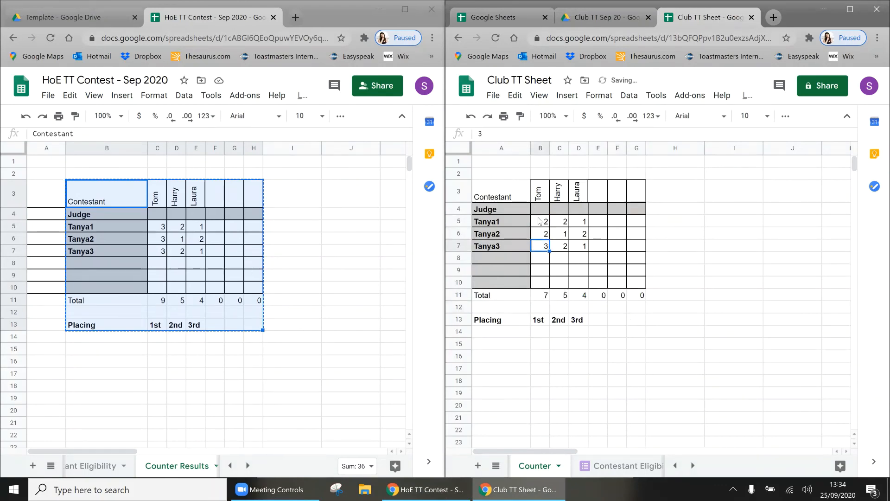
pyautogui.write('2')
pyautogui.press('Return')
pyautogui.press('Up')
pyautogui.press('Up')
pyautogui.press('Up')
pyautogui.write('3')
pyautogui.press('Return')
pyautogui.write('3')
pyautogui.press('Return')
pyautogui.write('3')
pyautogui.press('Return')
# Step: Clear the judges' sample scores and the 1st, 2nd and 3rd placings
pyautogui.moveTo(538, 319); pyautogui.dragTo(598, 325)
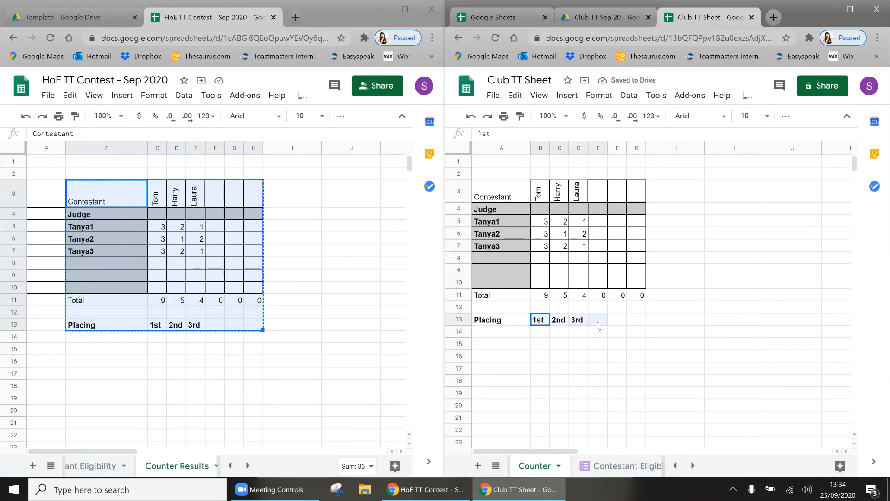
pyautogui.click(598, 326)
pyautogui.click(546, 224)
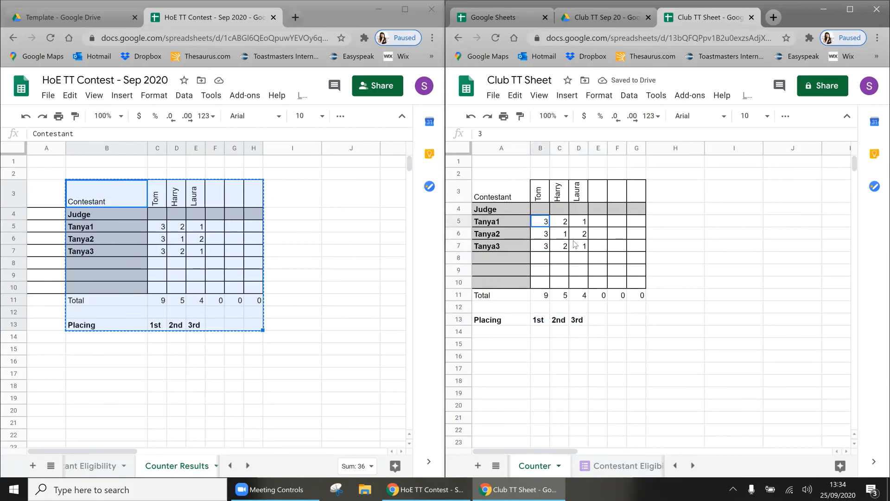
pyautogui.keyDown('shift'); pyautogui.click(575, 245); pyautogui.keyUp('shift')
pyautogui.press('Delete')
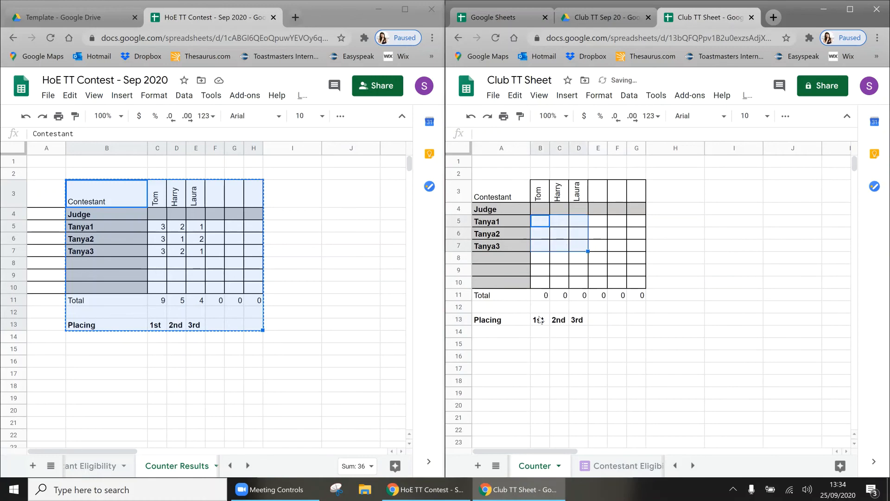
pyautogui.moveTo(540, 320); pyautogui.dragTo(577, 320)
pyautogui.press('Delete')
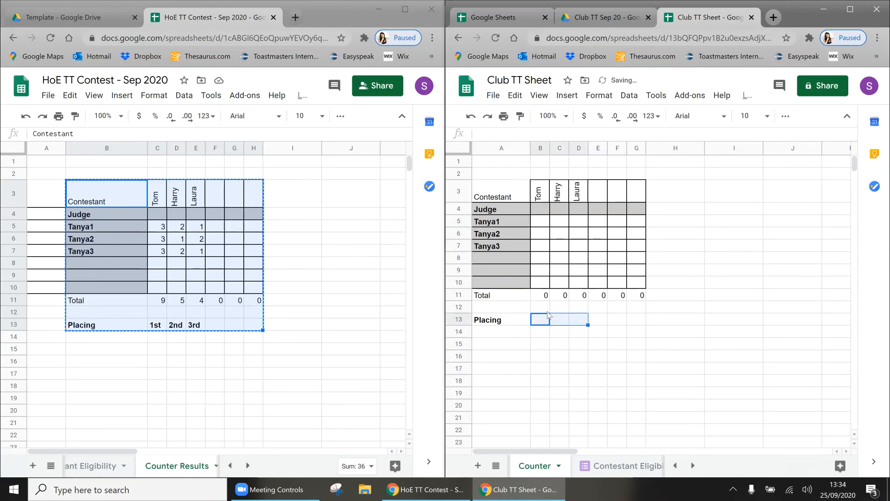
pyautogui.click(546, 309)
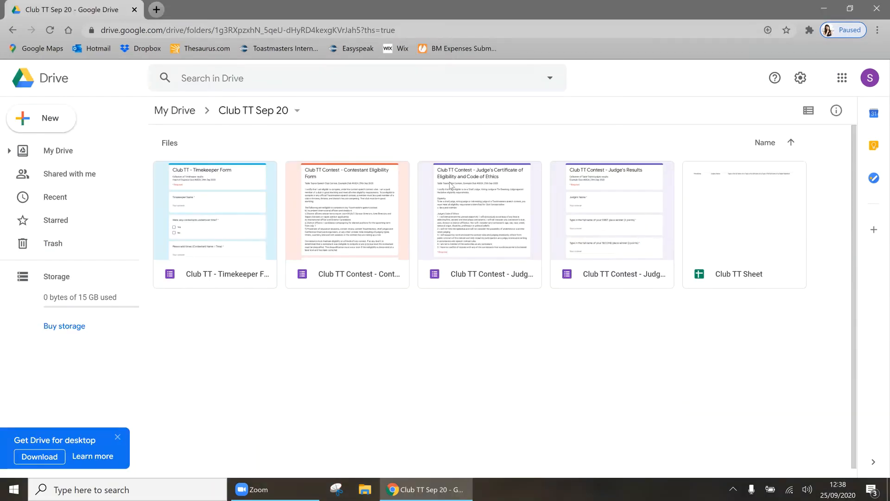
# Step: Refresh the Club TT Sep 20 folder and open the Contestant Eligibility Form
pyautogui.click(50, 30)
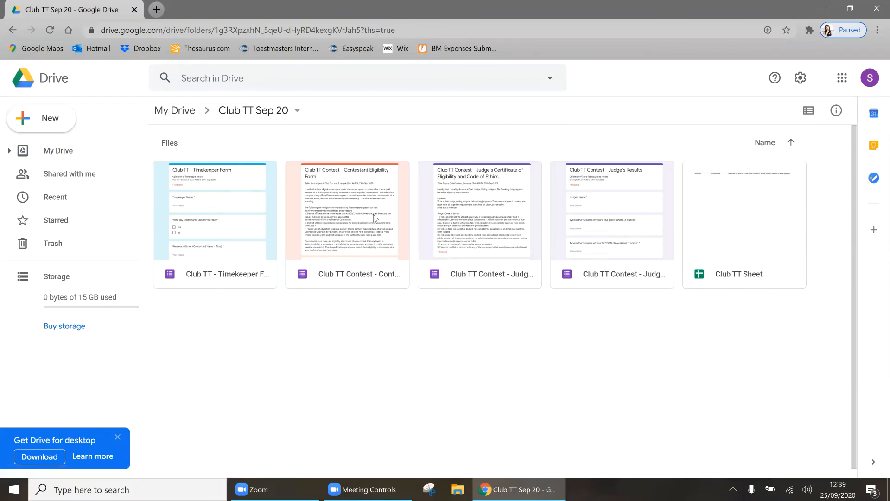
pyautogui.doubleClick(366, 212)
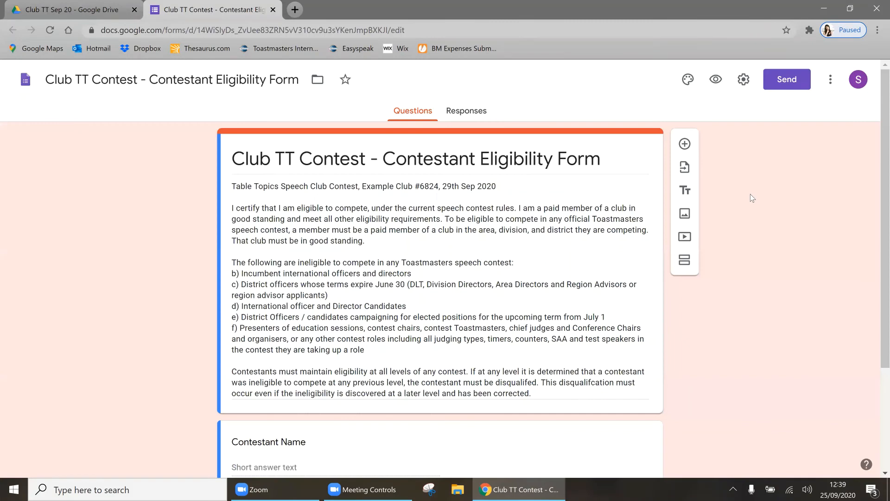
# Step: Select the Contestant Eligibility Form's share link, then return to the Forms home page
pyautogui.click(796, 82)
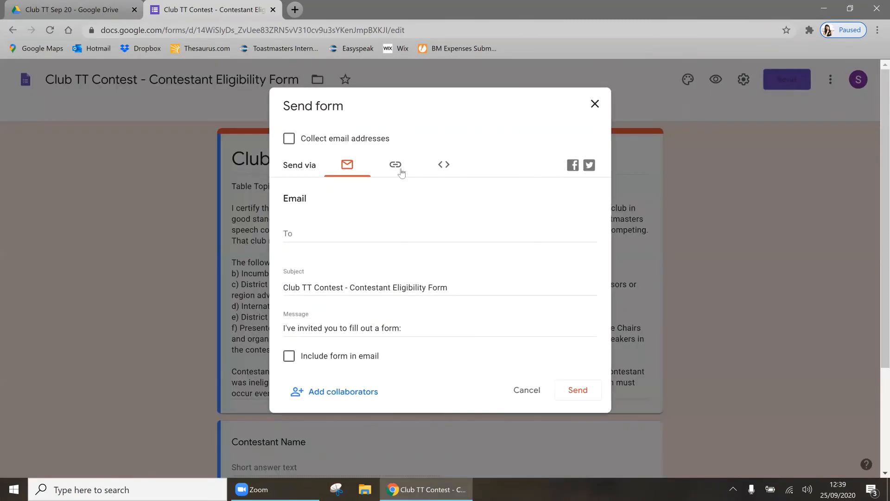
pyautogui.click(433, 172)
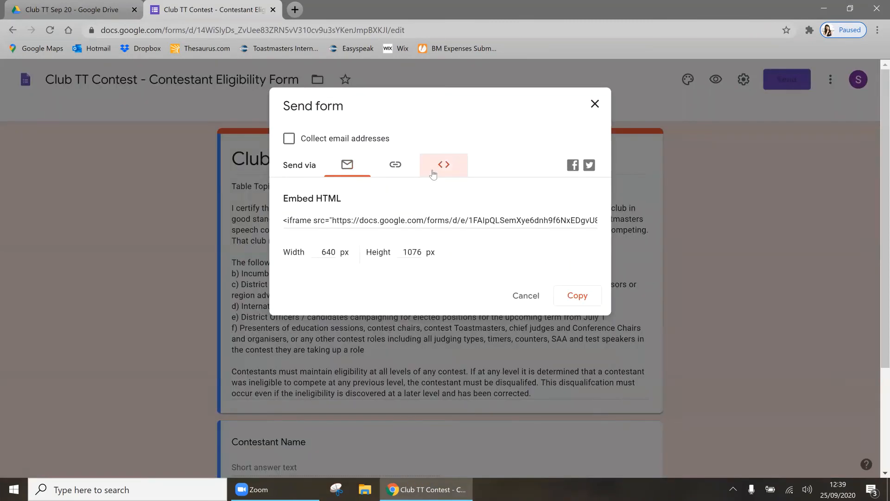
pyautogui.click(359, 221)
pyautogui.click(396, 167)
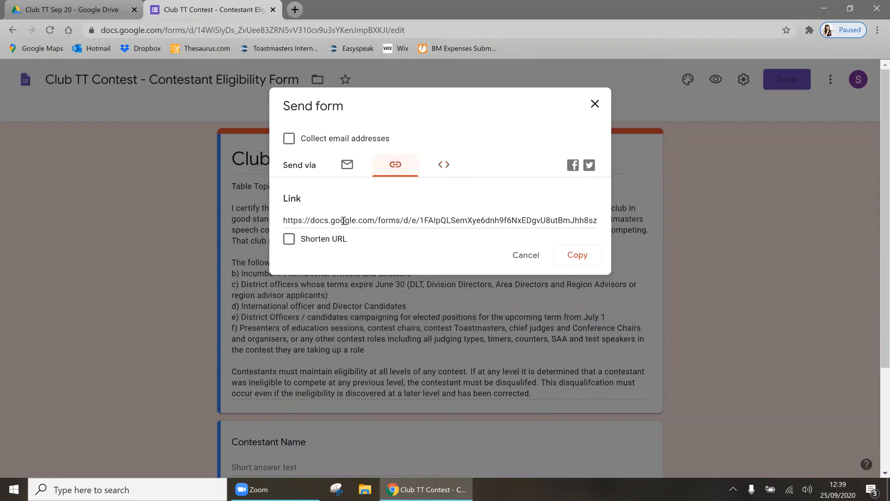
pyautogui.click(344, 220)
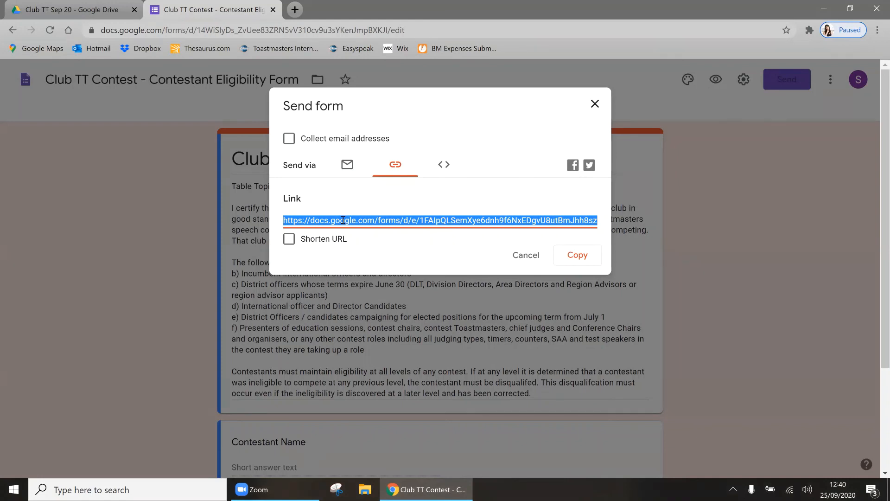
pyautogui.click(593, 104)
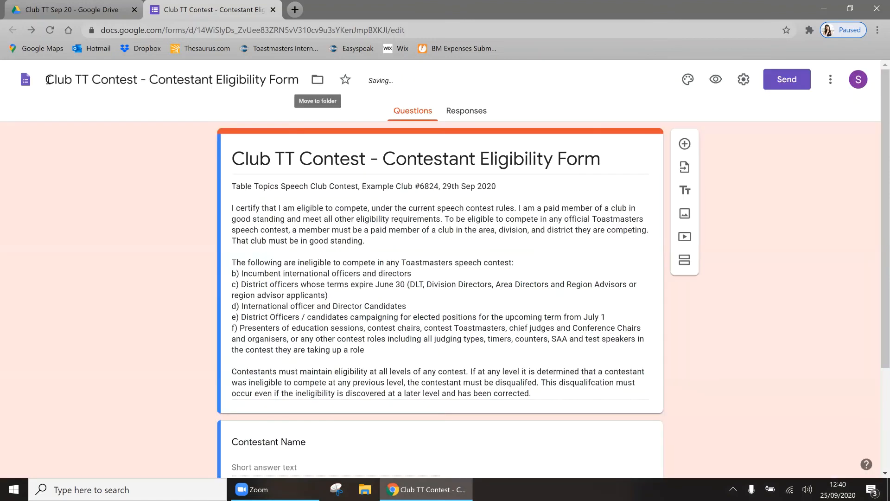
pyautogui.click(20, 87)
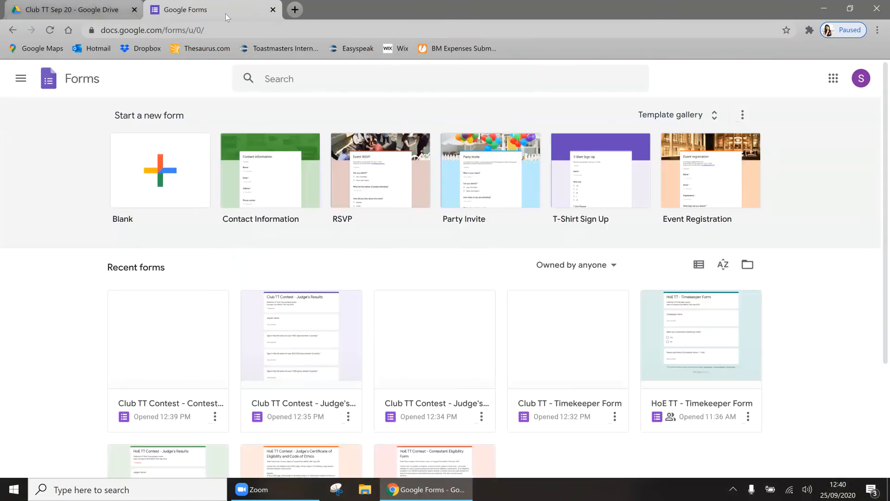
# Step: Close Forms and open Club TT - Timekeeper Form from the Club TT Sep 20 folder
pyautogui.click(273, 10)
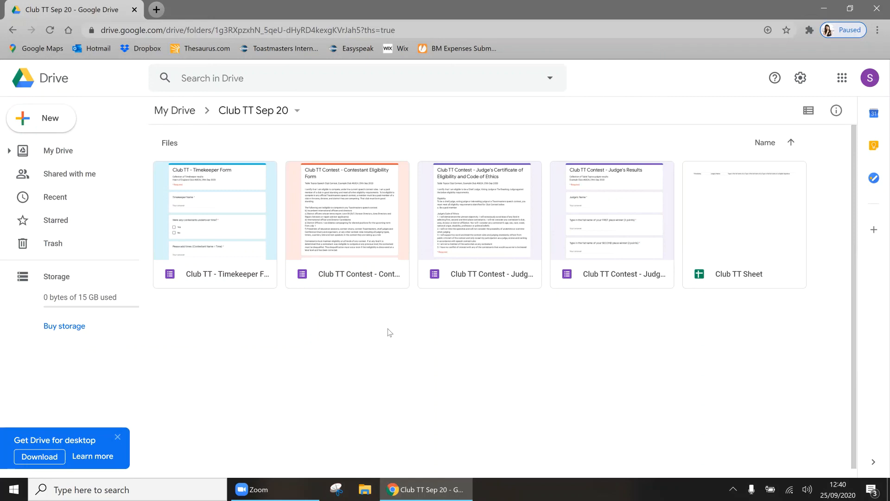
pyautogui.doubleClick(221, 227)
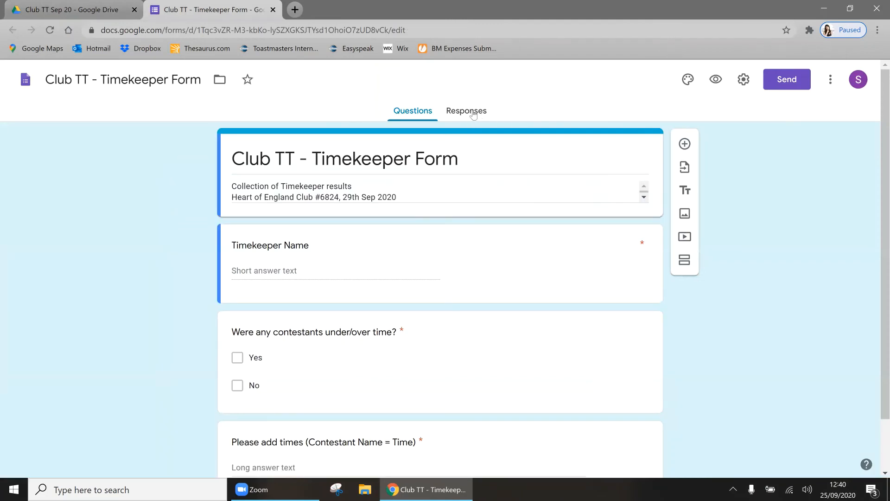
# Step: Unlink the Timekeeper Form from its current response spreadsheet
pyautogui.click(471, 111)
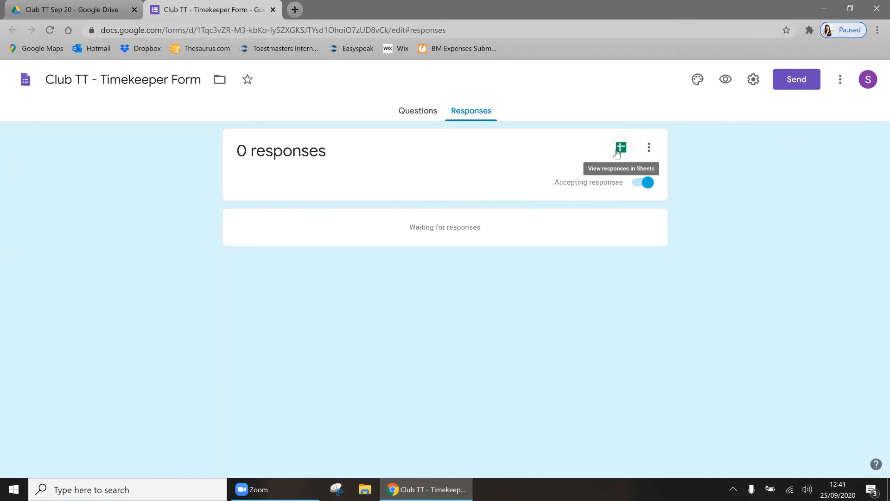
pyautogui.click(650, 148)
pyautogui.click(680, 168)
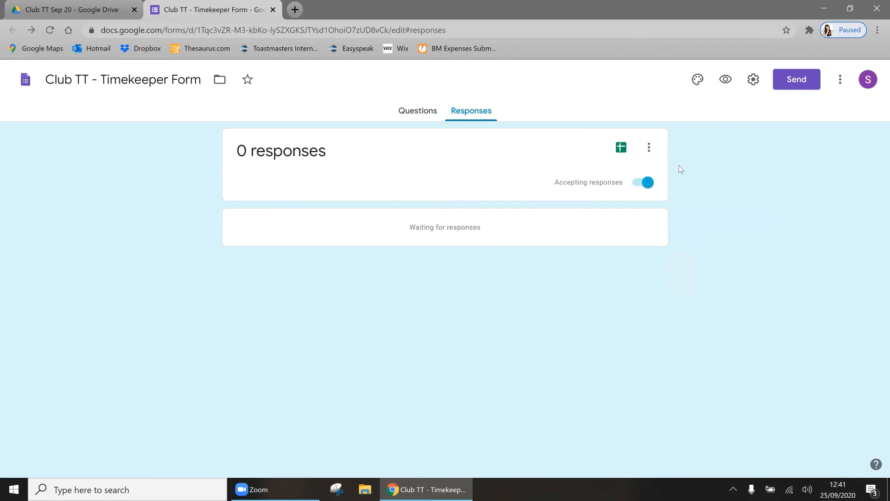
pyautogui.click(649, 148)
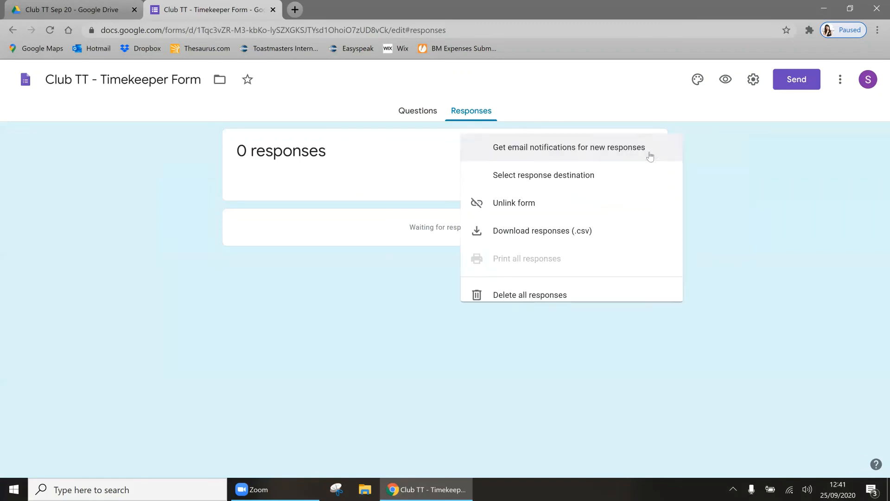
pyautogui.click(530, 209)
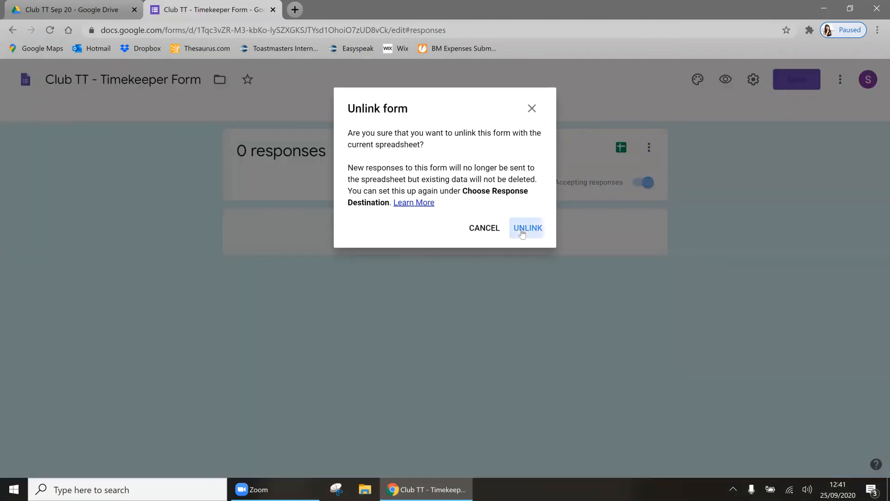
pyautogui.click(523, 234)
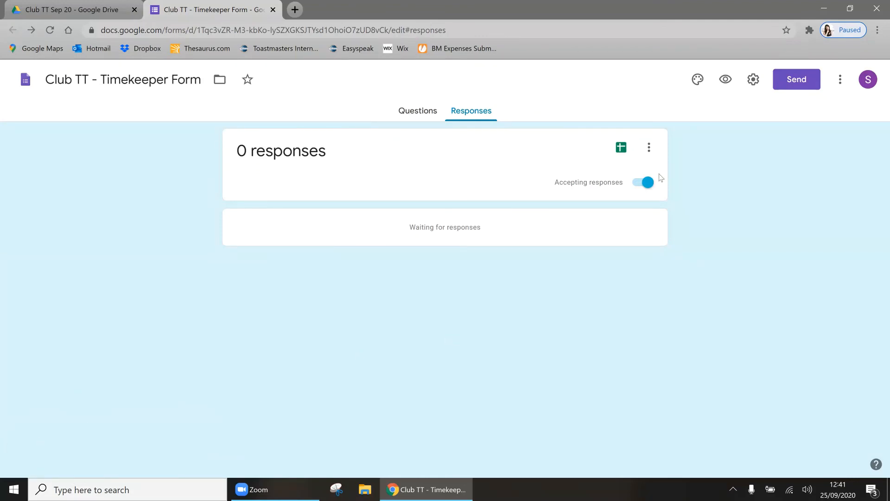
# Step: Send the Timekeeper Form's responses to the existing Club TT Sheet
pyautogui.click(622, 147)
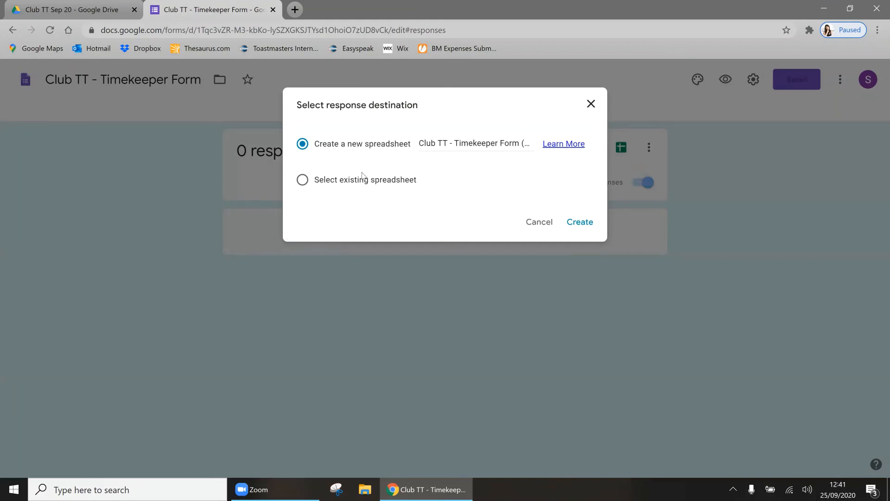
pyautogui.click(358, 179)
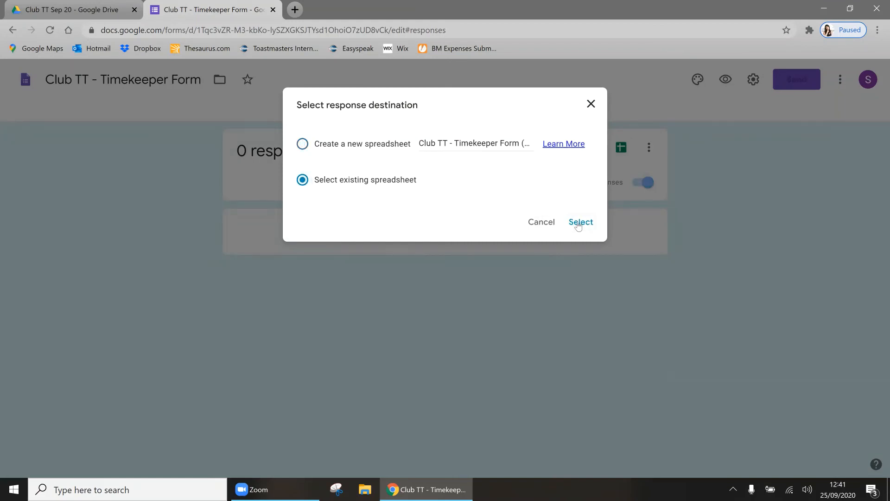
pyautogui.click(579, 223)
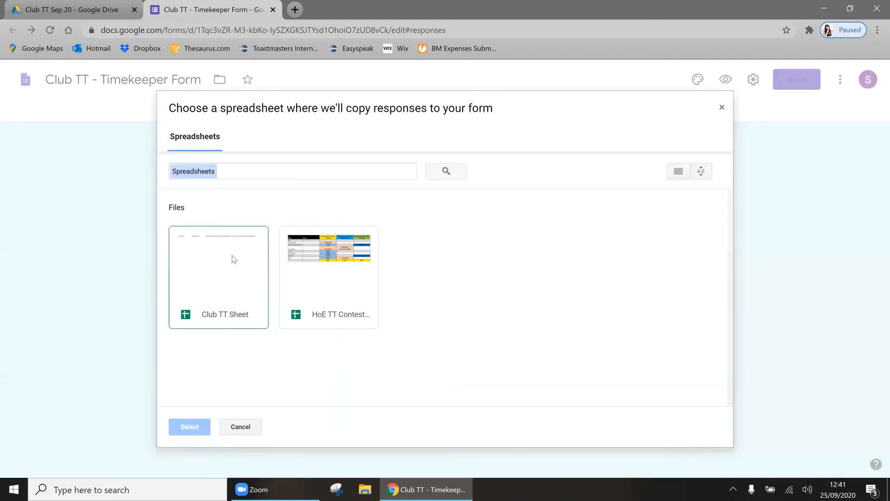
pyautogui.doubleClick(232, 257)
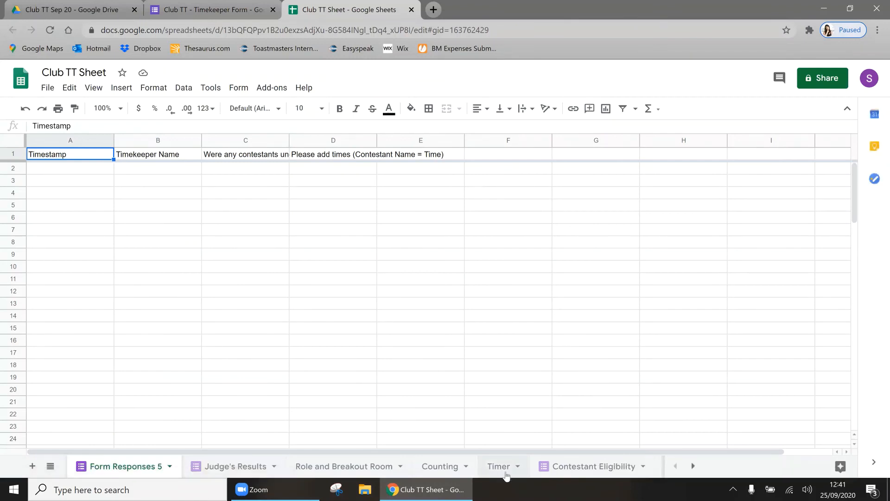
# Step: Rename the Form Responses 5 tab to Timer2
pyautogui.doubleClick(148, 467)
pyautogui.write('Timer')
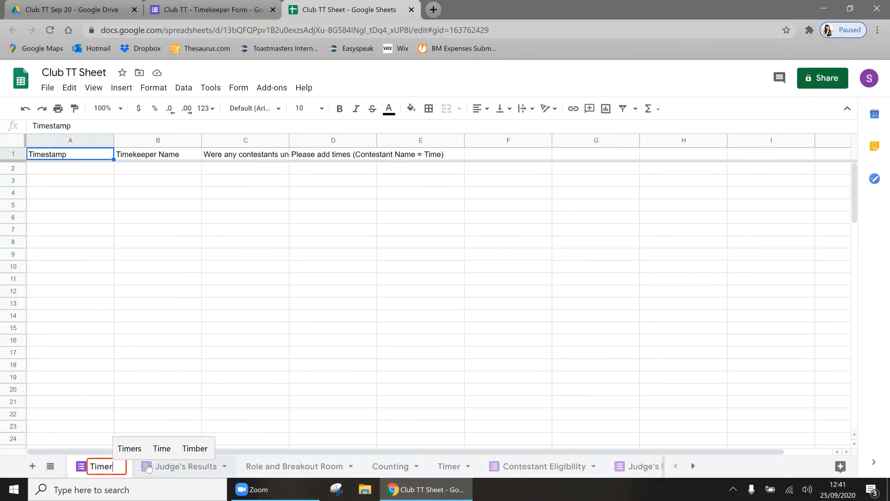
pyautogui.click(266, 407)
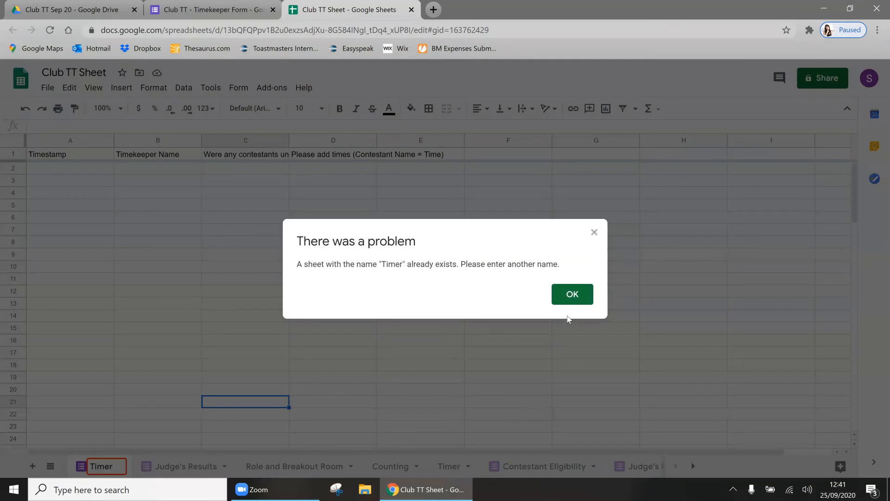
pyautogui.click(570, 297)
pyautogui.write('2')
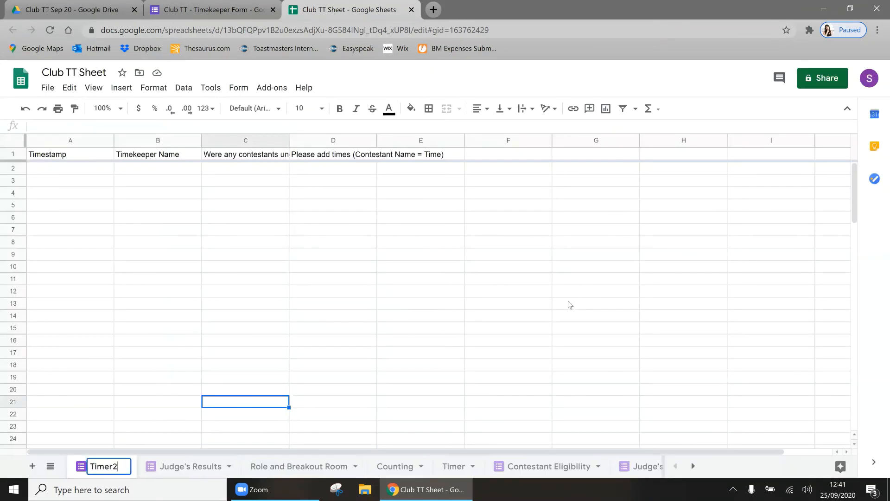
pyautogui.press('Return')
# Step: Delete the old Timer tab
pyautogui.click(472, 466)
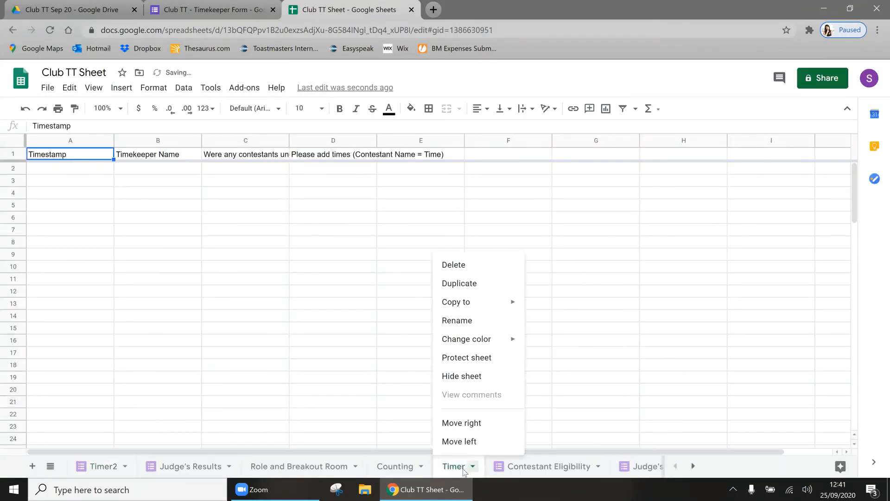
pyautogui.click(479, 266)
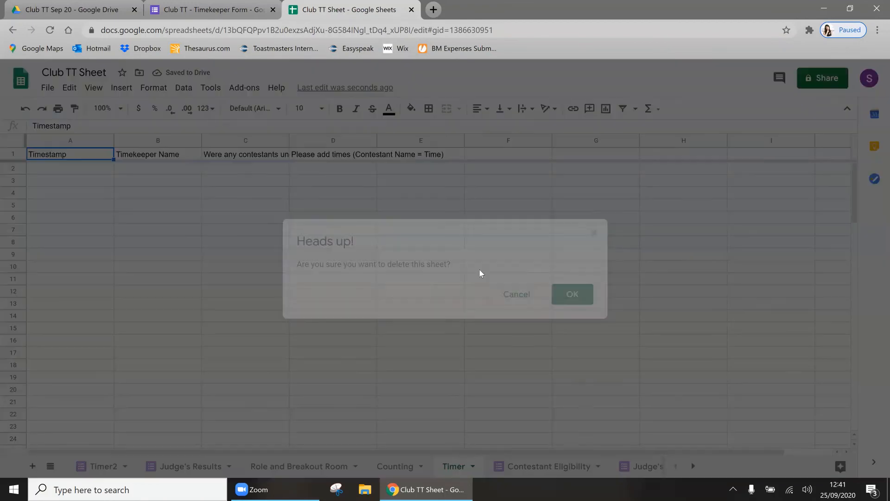
pyautogui.click(573, 295)
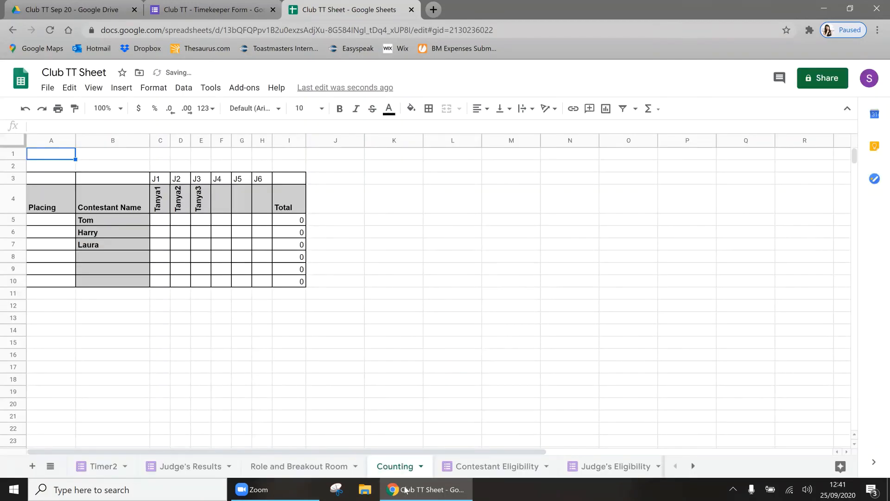
# Step: Attempt deleting the Contestant Eligibility tab, hit the linked-form error, and glance at the Timekeeper Form
pyautogui.rightClick(479, 468)
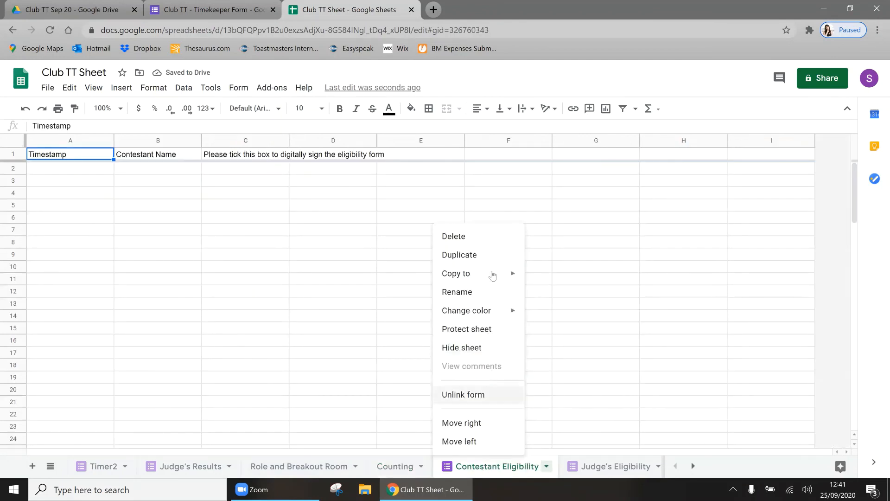
pyautogui.click(468, 238)
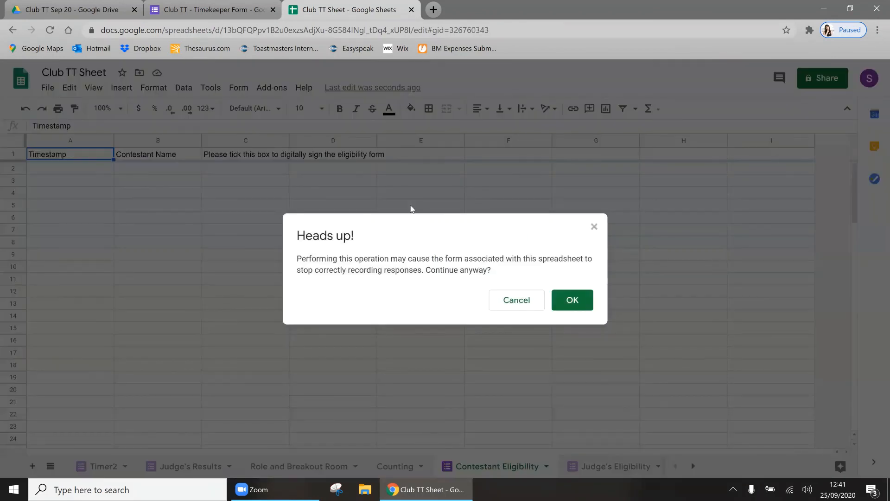
pyautogui.click(571, 300)
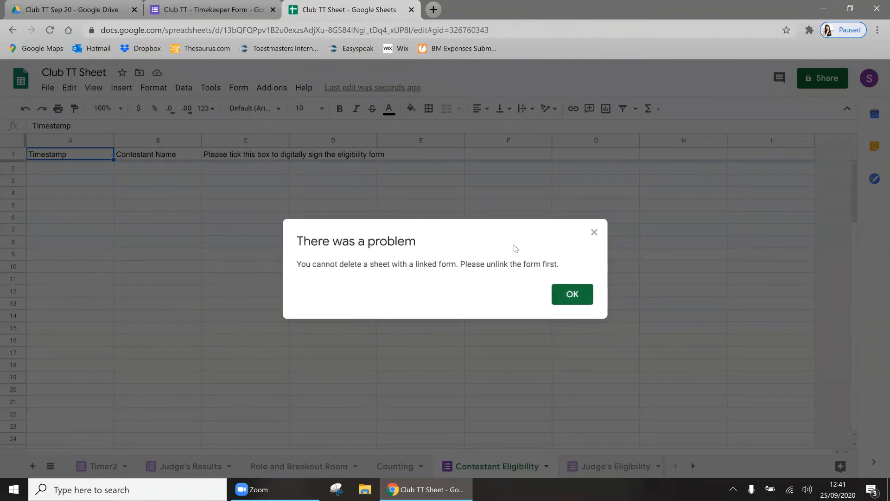
pyautogui.click(595, 233)
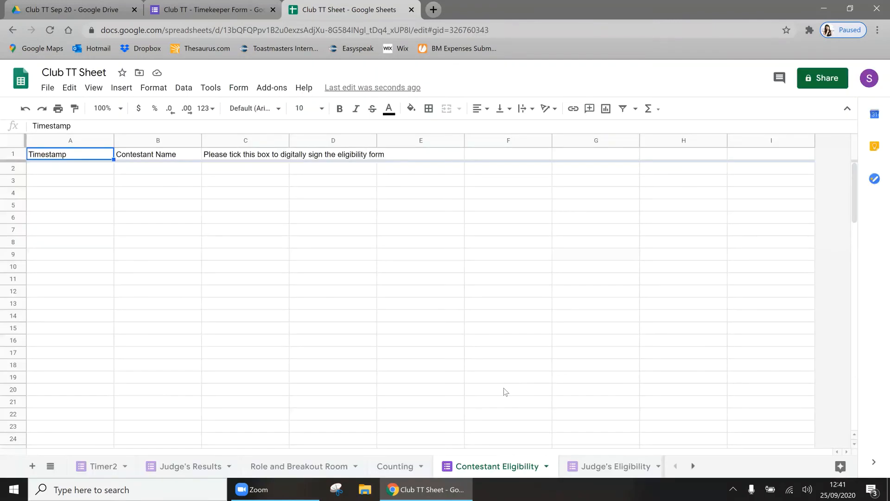
pyautogui.rightClick(491, 467)
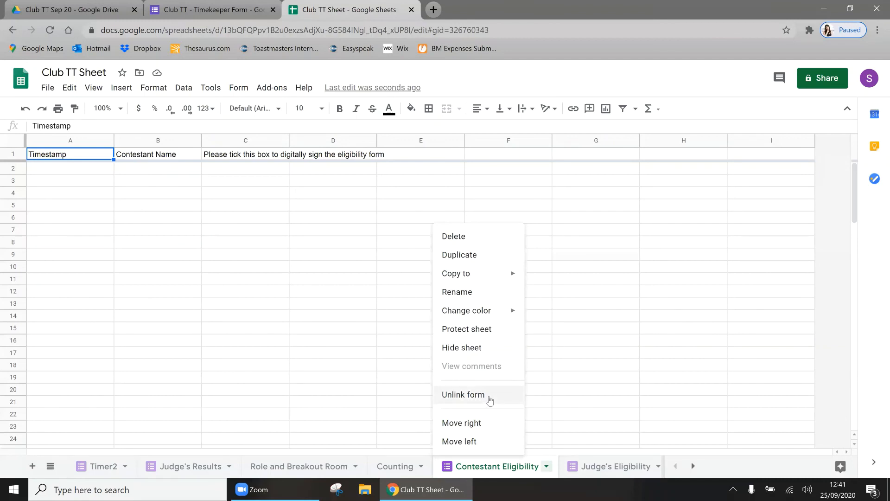
pyautogui.click(280, 273)
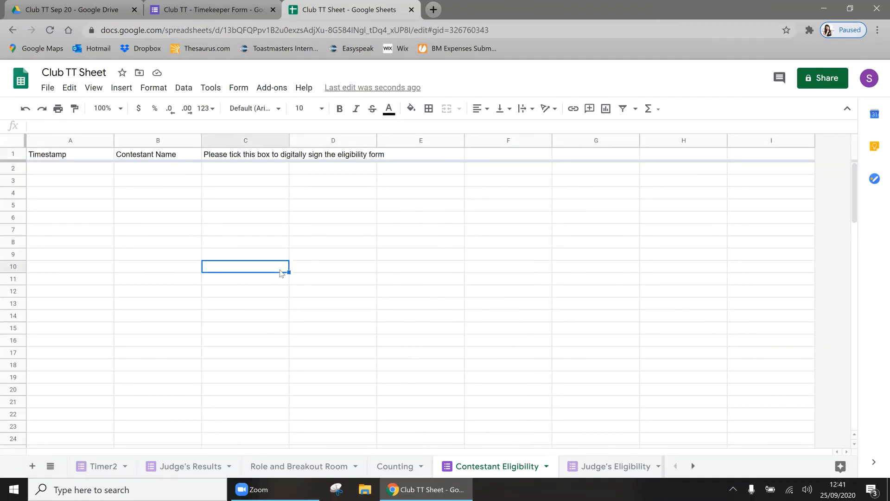
pyautogui.click(206, 7)
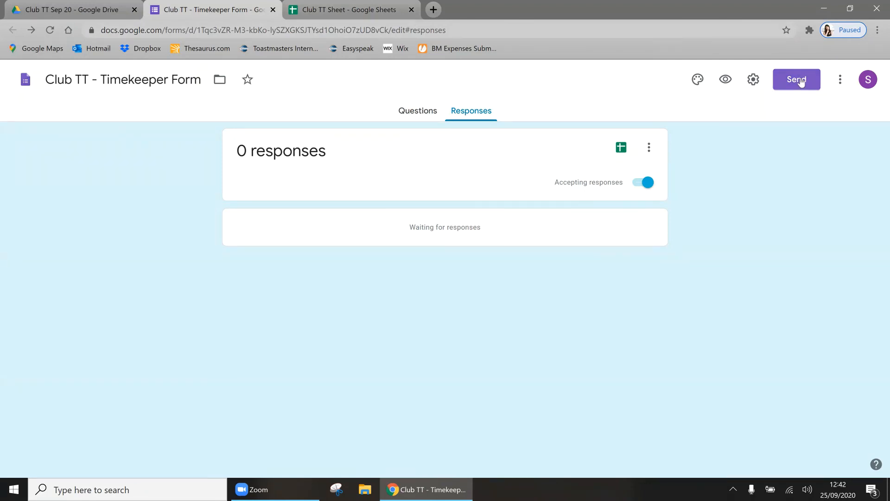
pyautogui.click(355, 8)
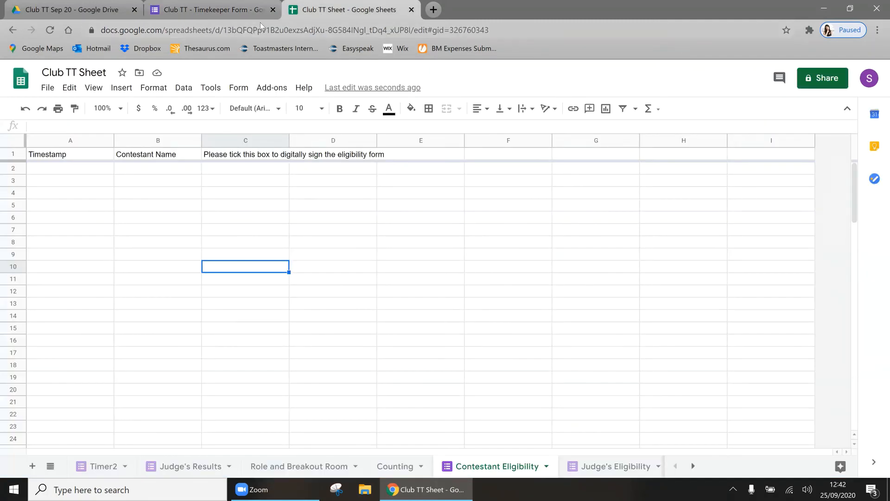